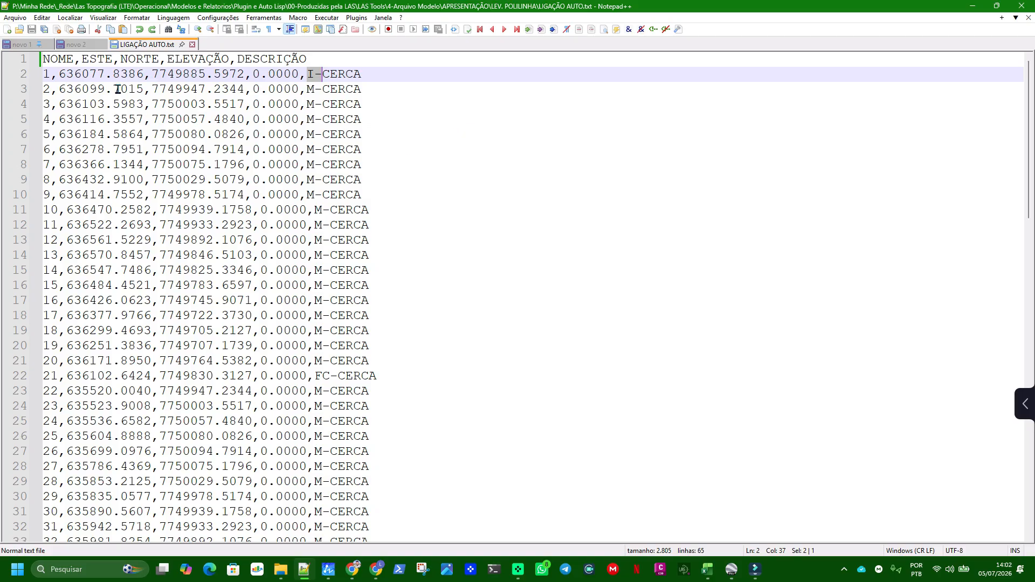
Examine the header fields NOME, ESTE, NORTE, ELEVAÇÃO and DESCRIÇÃO, their comma separator, and point 1's elevation value
double_click(56, 59)
double_click(97, 59)
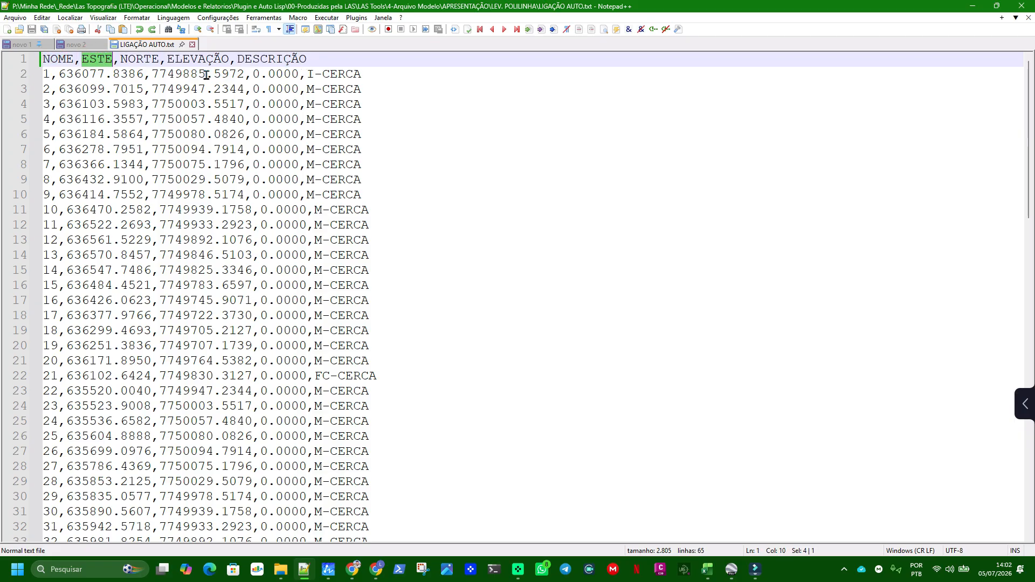
double_click(140, 59)
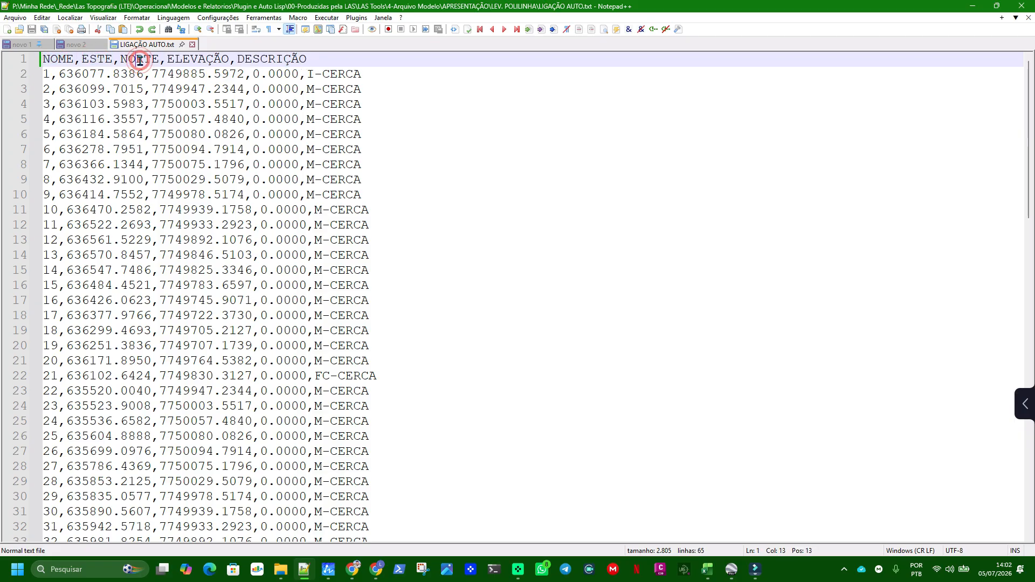
double_click(197, 58)
double_click(243, 60)
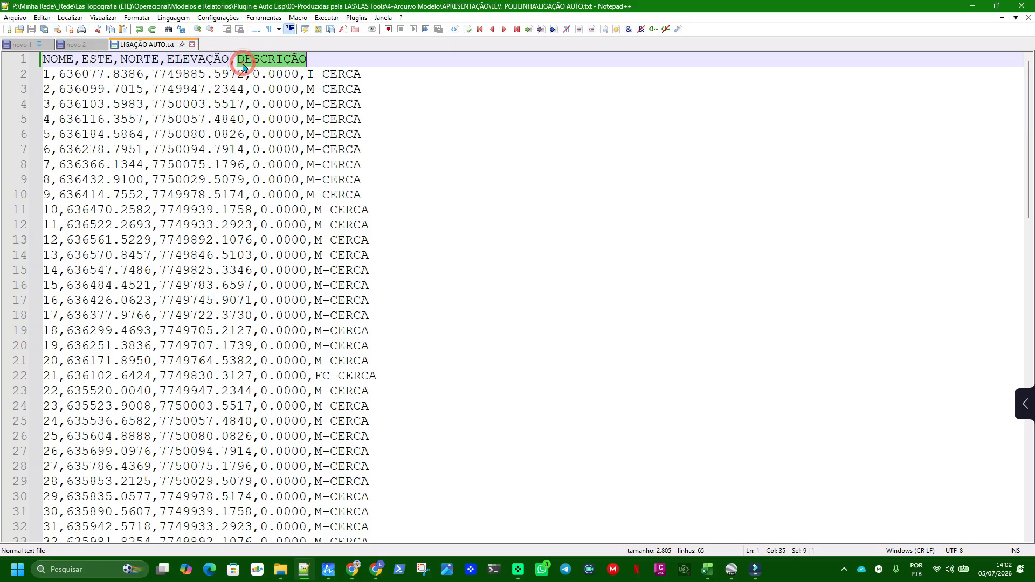
left_click(79, 59)
left_click_drag(79, 59, 76, 63)
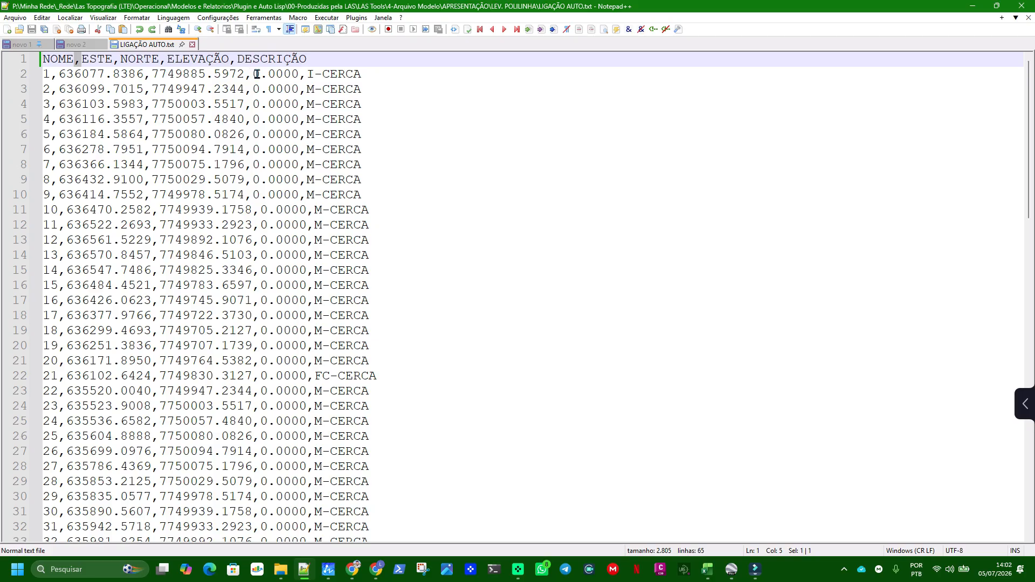
left_click_drag(253, 73, 298, 78)
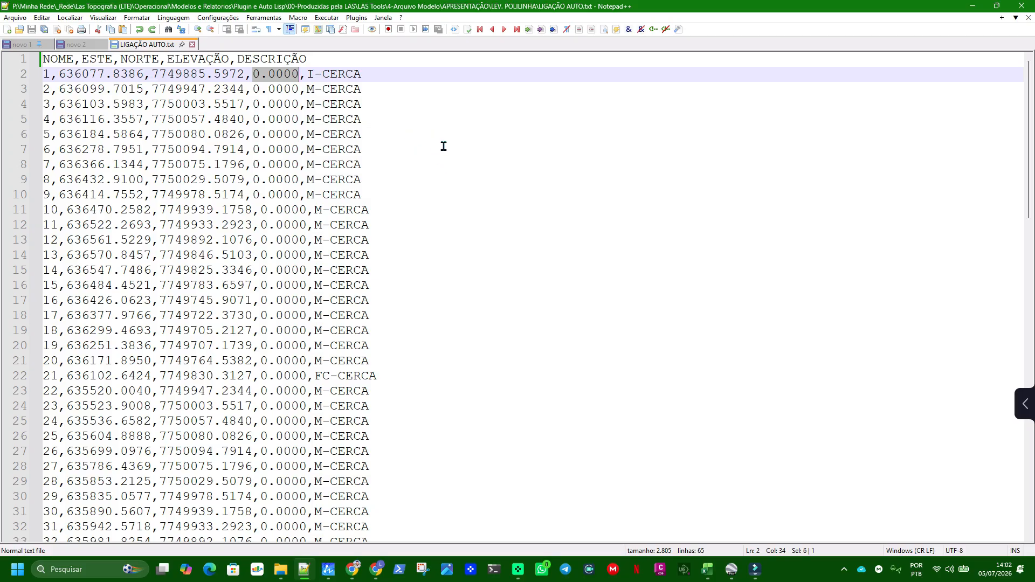
Bookmark the lines of points 1 and 21, and check the M- and FC- description prefixes between them
left_click(44, 72)
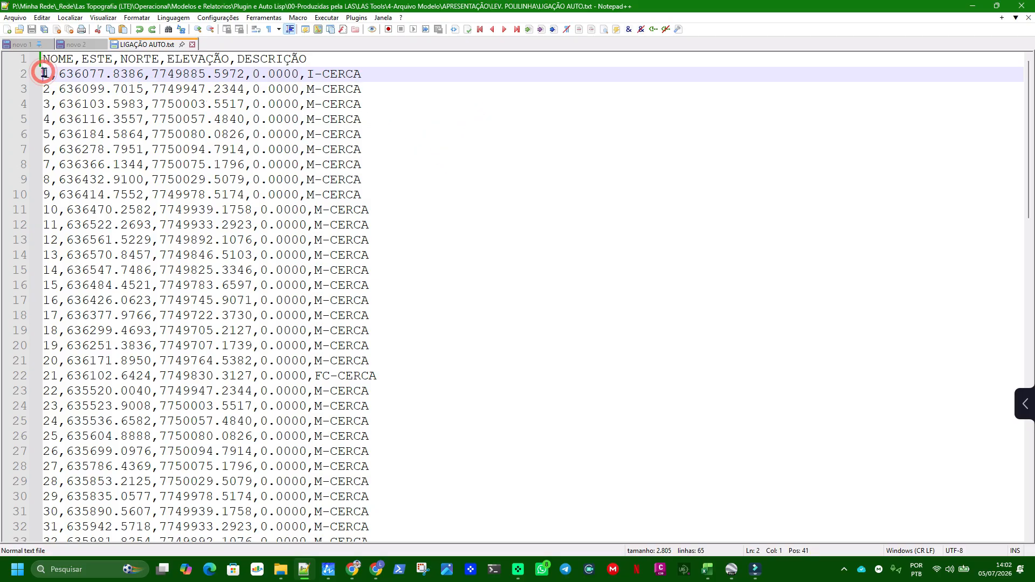
left_click(33, 376)
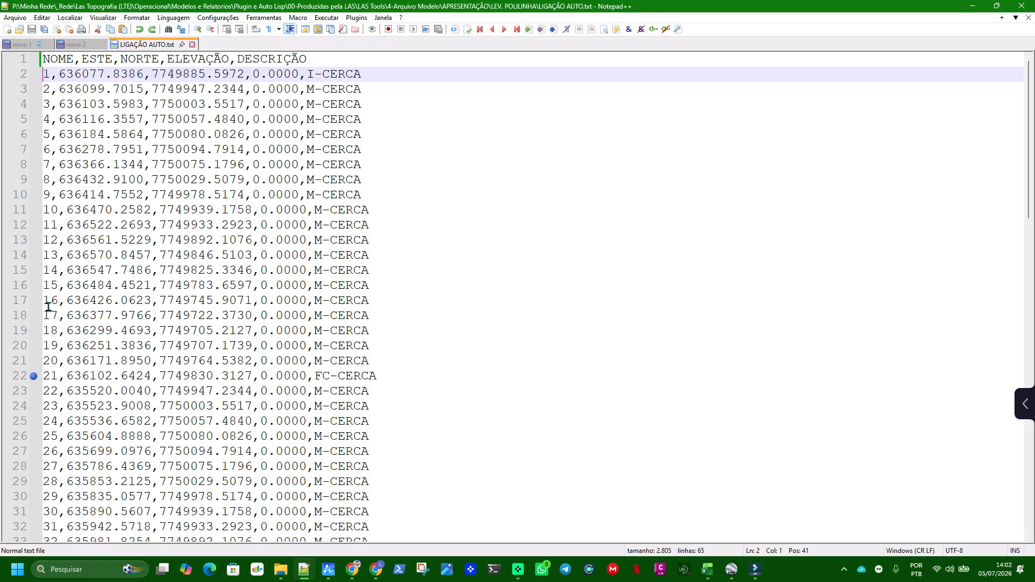
left_click(31, 75)
mouse_move(310, 74)
left_mouse_down()
mouse_move(322, 74)
mouse_move(322, 89)
left_mouse_up()
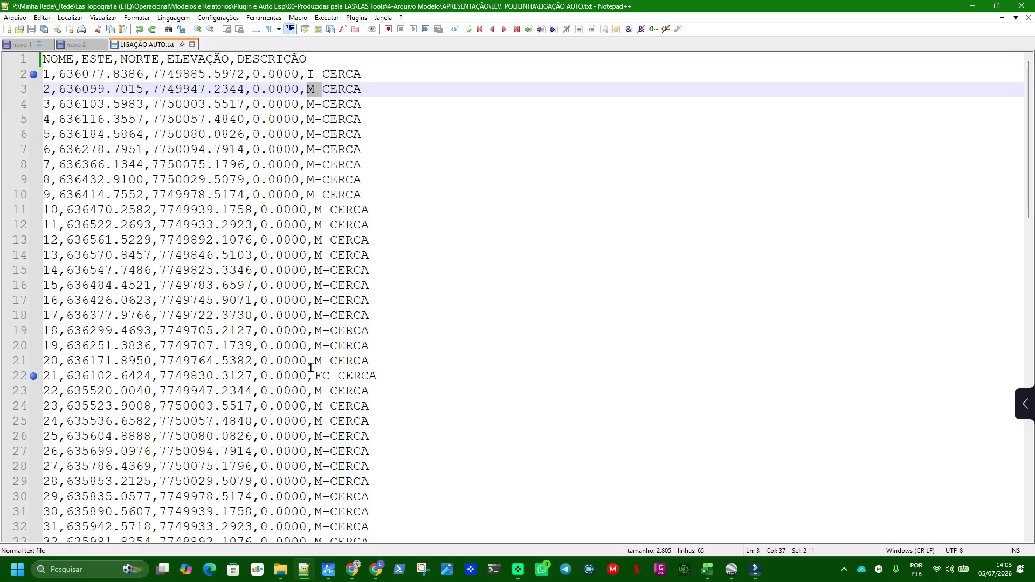
left_click_drag(316, 376, 338, 372)
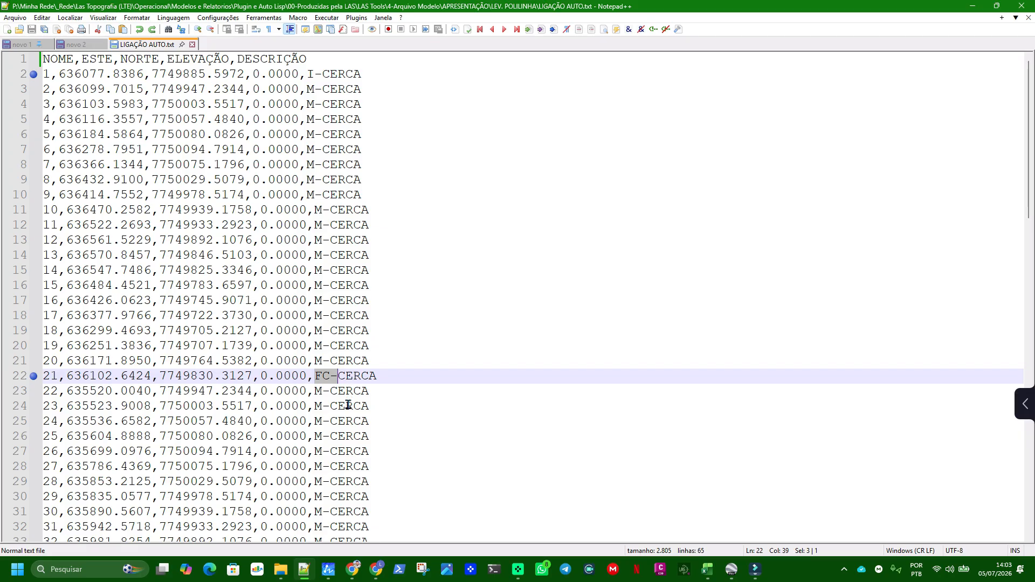
Shorten point 21's description prefix to F, restore it to FC, and save the file
left_click(327, 374)
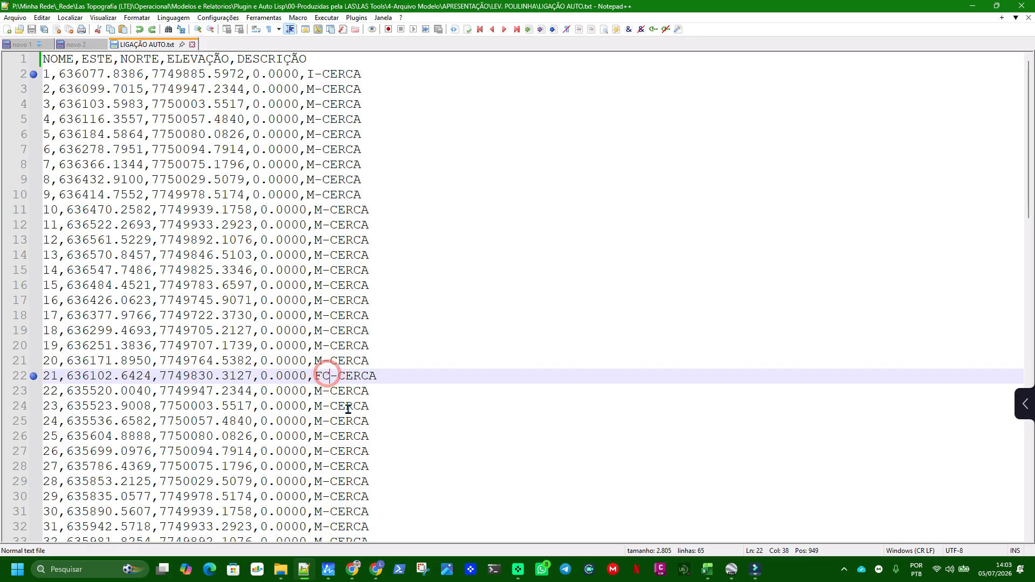
key("BackSpace")
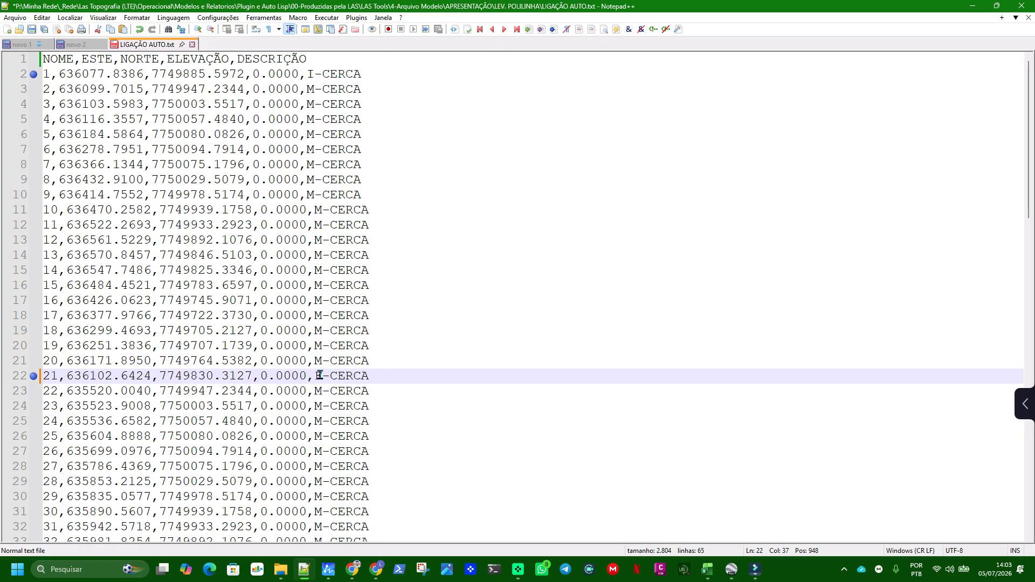
left_click_drag(315, 376, 330, 378)
left_click(320, 380)
type("C")
left_click(443, 347)
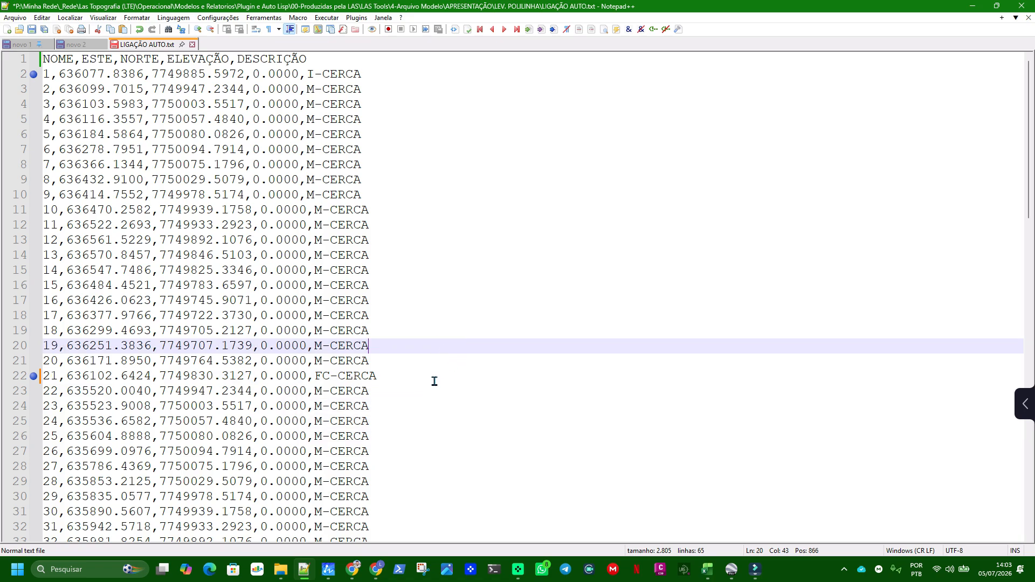
left_click(31, 30)
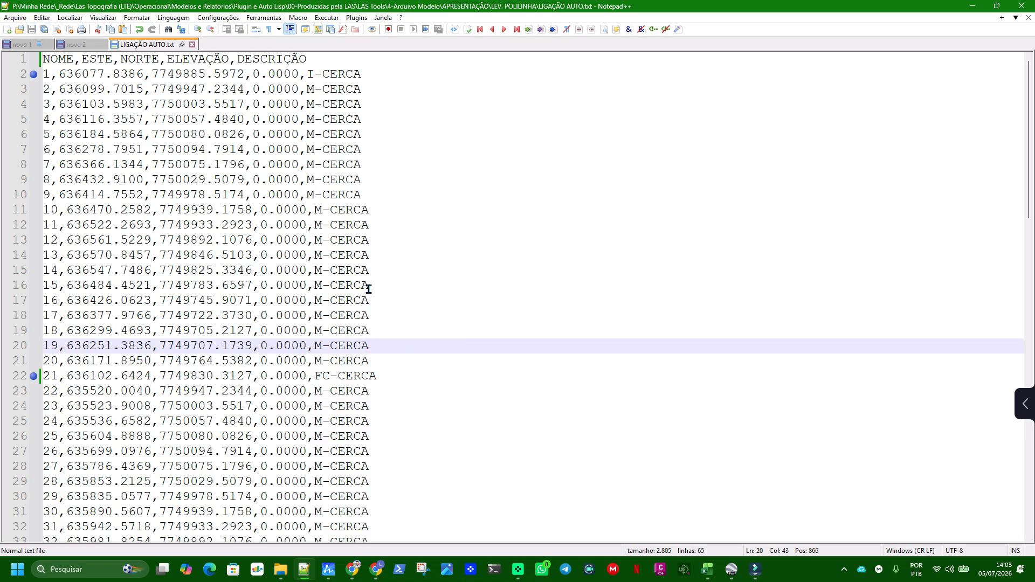
Examine the I, M, F and FC description prefixes of points 22 to 63, comparing points 36, 42 and 43
scroll(365, 348, "down", 1)
scroll(372, 348, "down", 6)
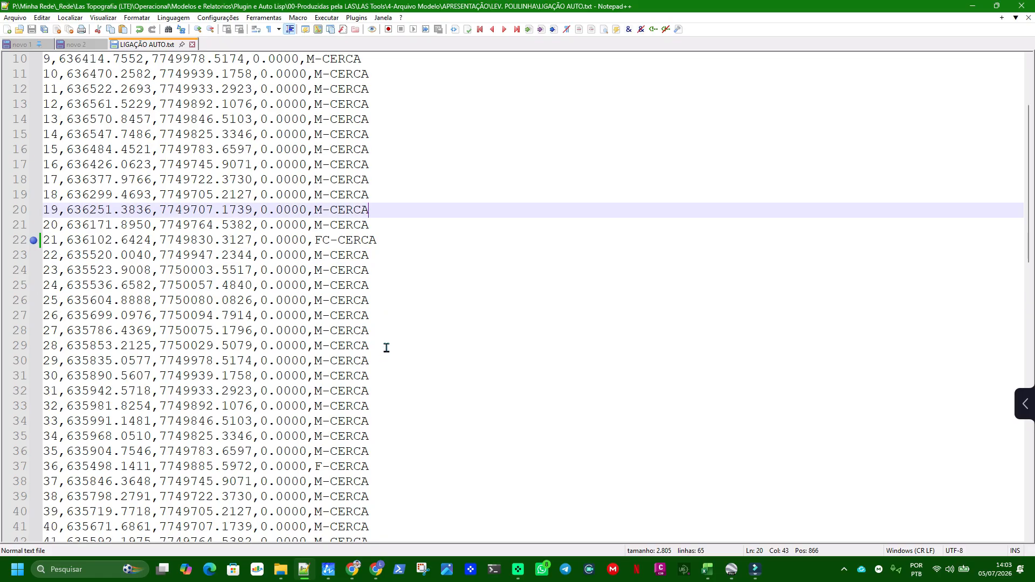
left_click(322, 392)
left_click_drag(315, 406, 330, 406)
scroll(330, 406, "down", 4)
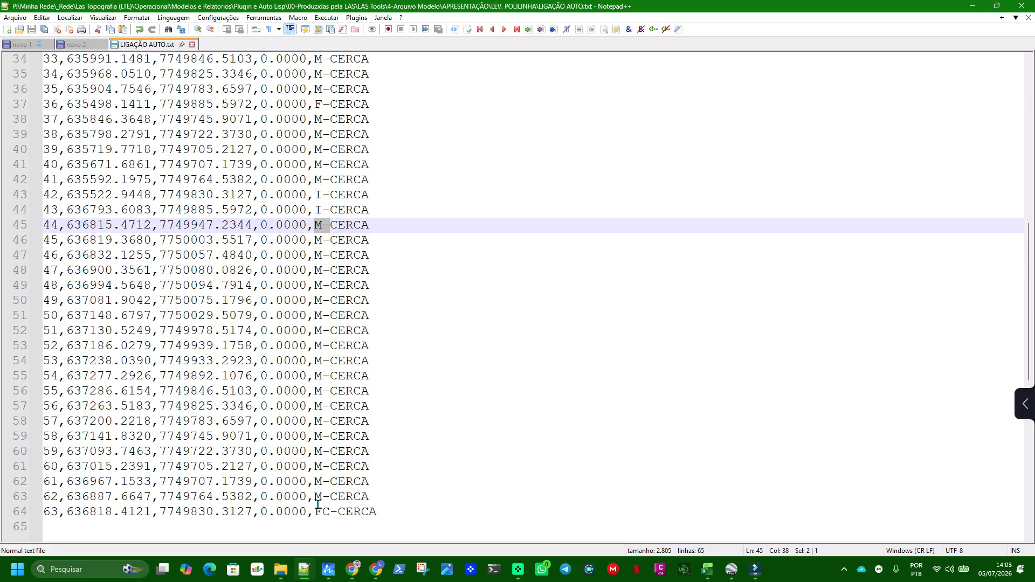
scroll(337, 492, "up", 3)
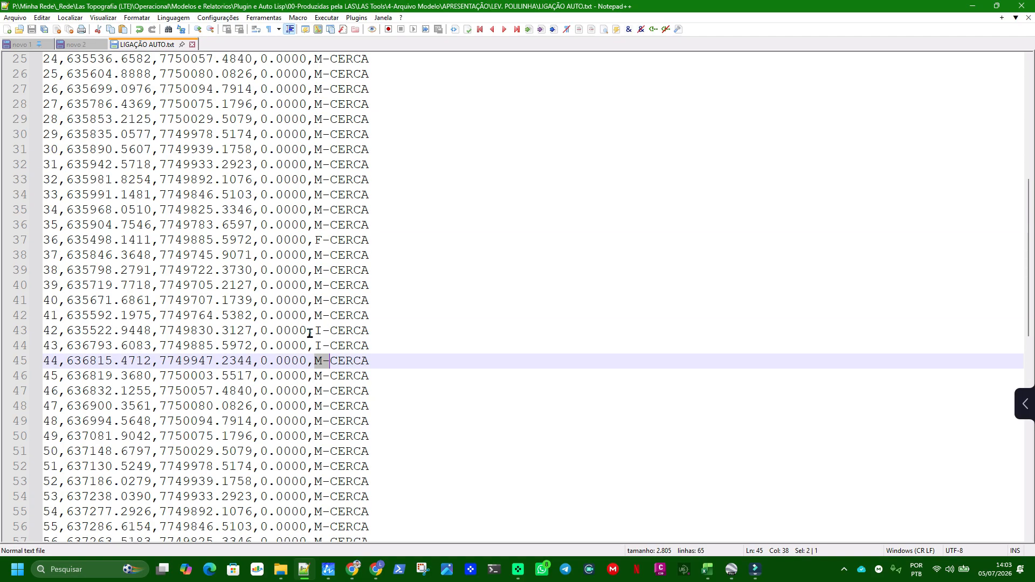
left_click_drag(316, 331, 331, 331)
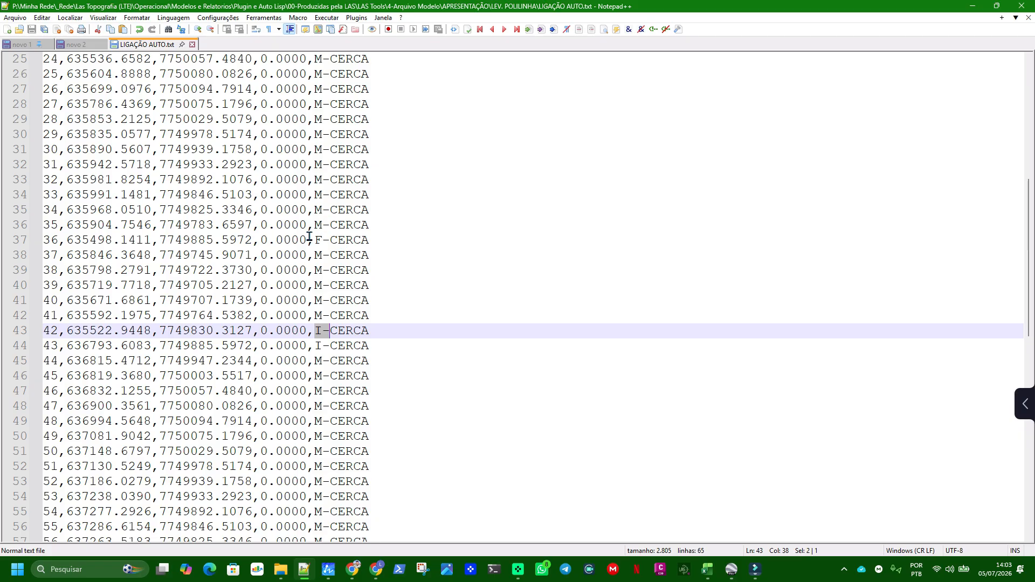
left_click_drag(315, 240, 373, 333)
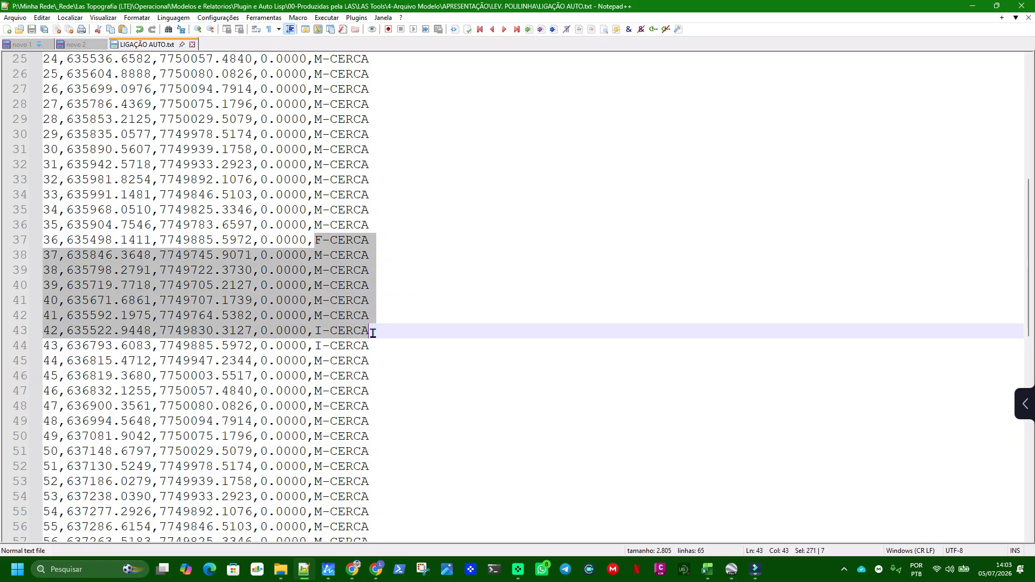
left_click(370, 270)
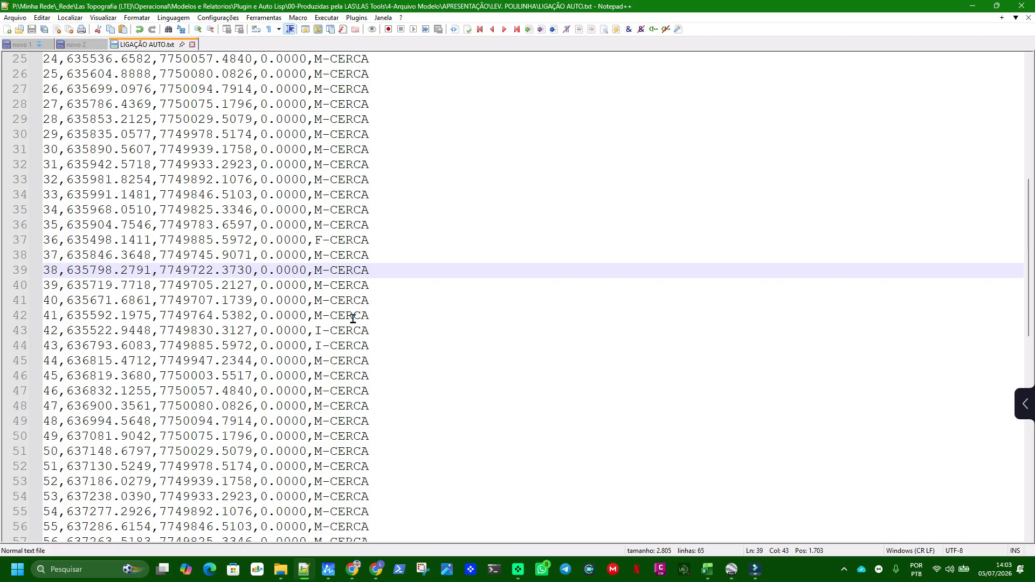
scroll(356, 312, "down", 3)
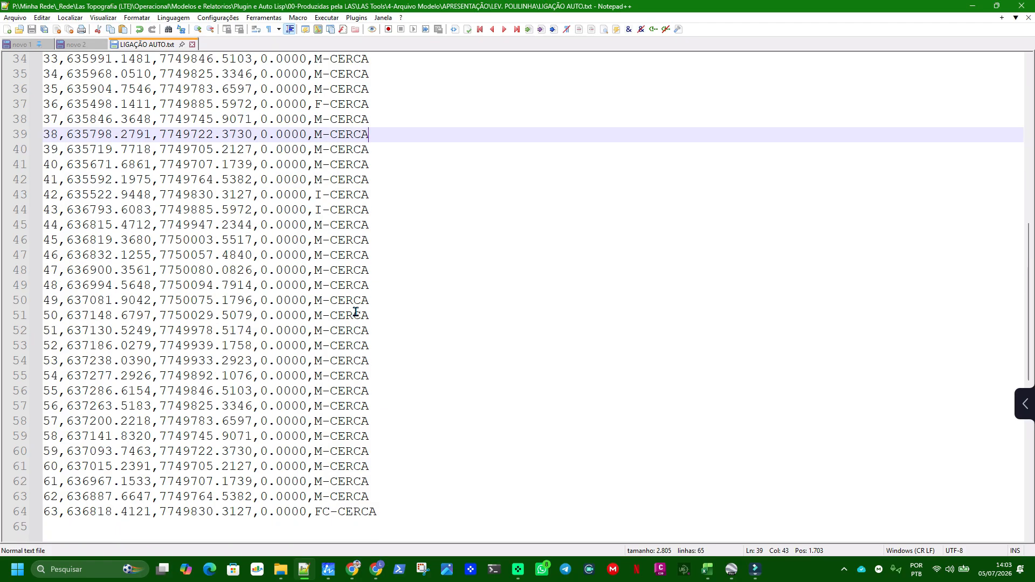
scroll(140, 159, "up", 2)
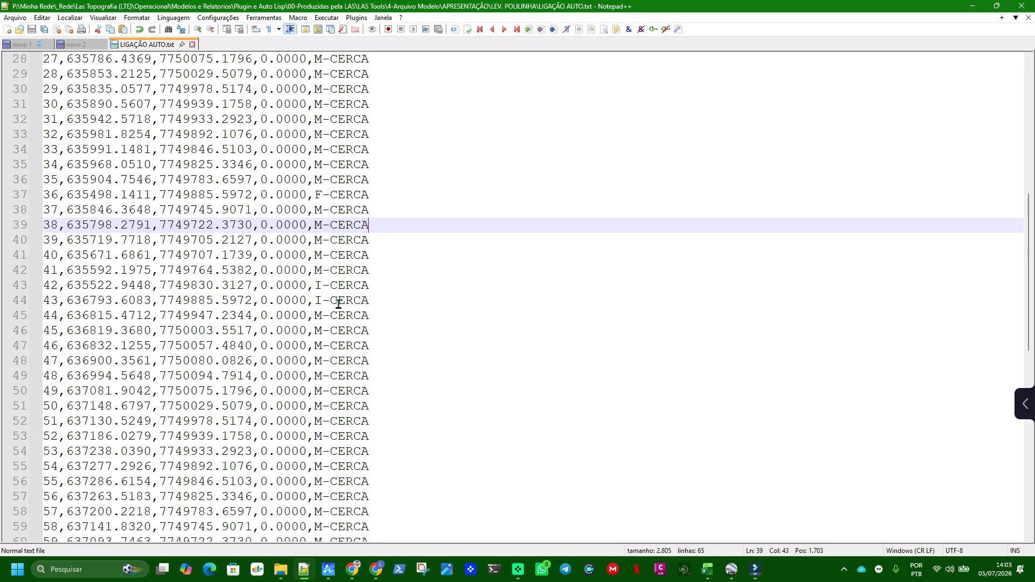
scroll(386, 281, "up", 8)
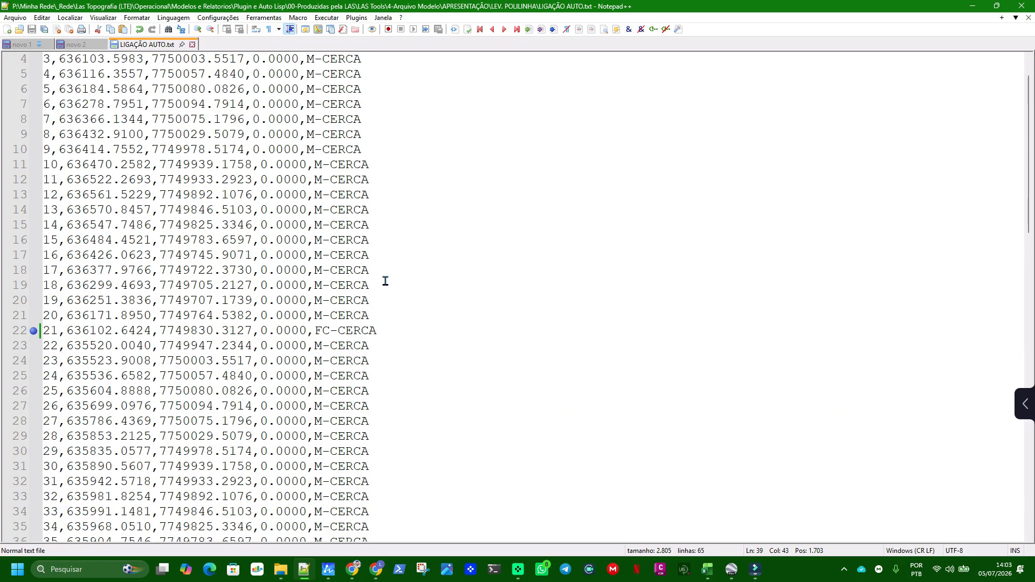
scroll(385, 281, "up", 1)
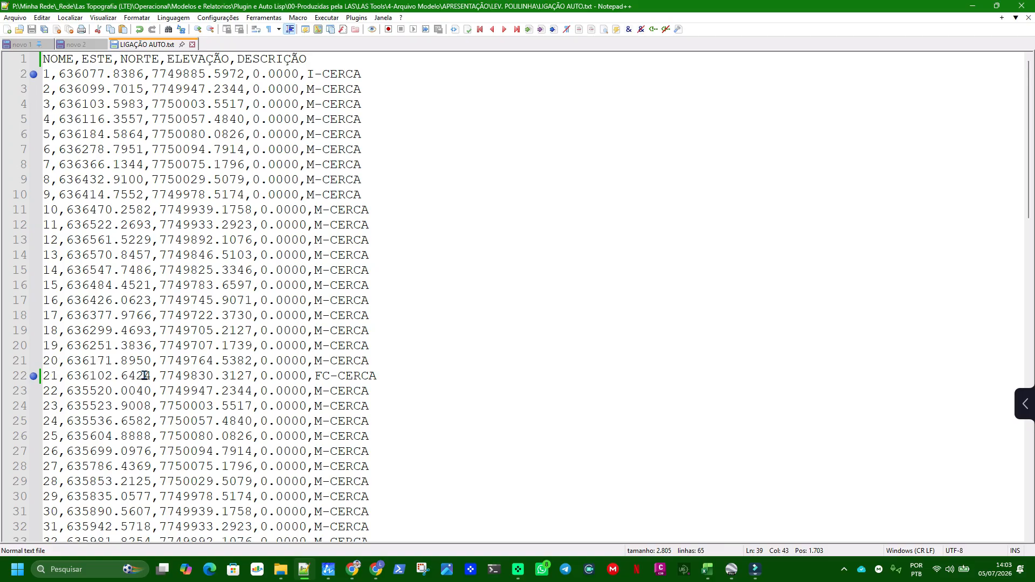
Bookmark the lines of points 22 and 42 to mark the second fence's range
scroll(145, 376, "down", 3)
left_click(32, 255)
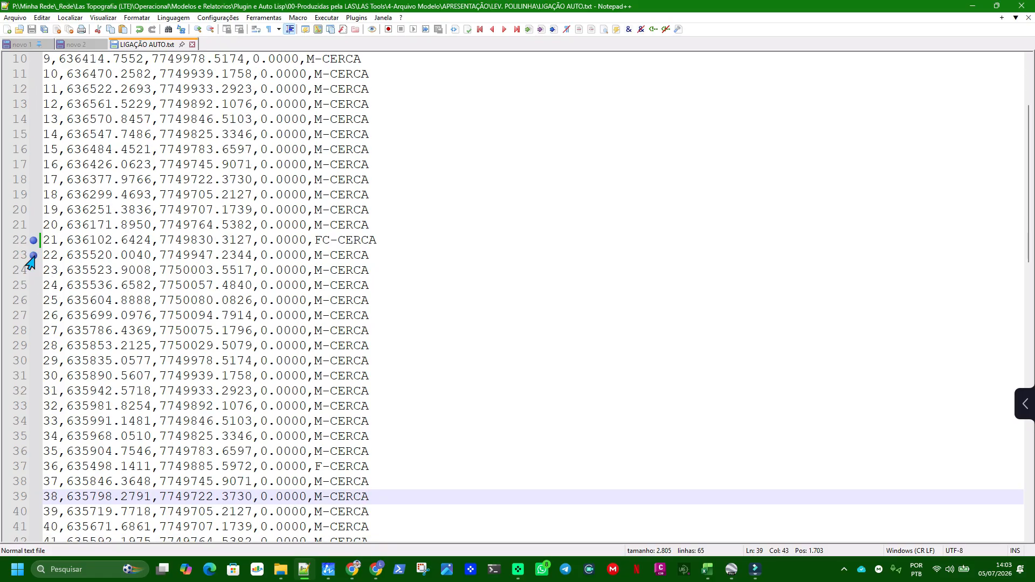
scroll(324, 318, "down", 2)
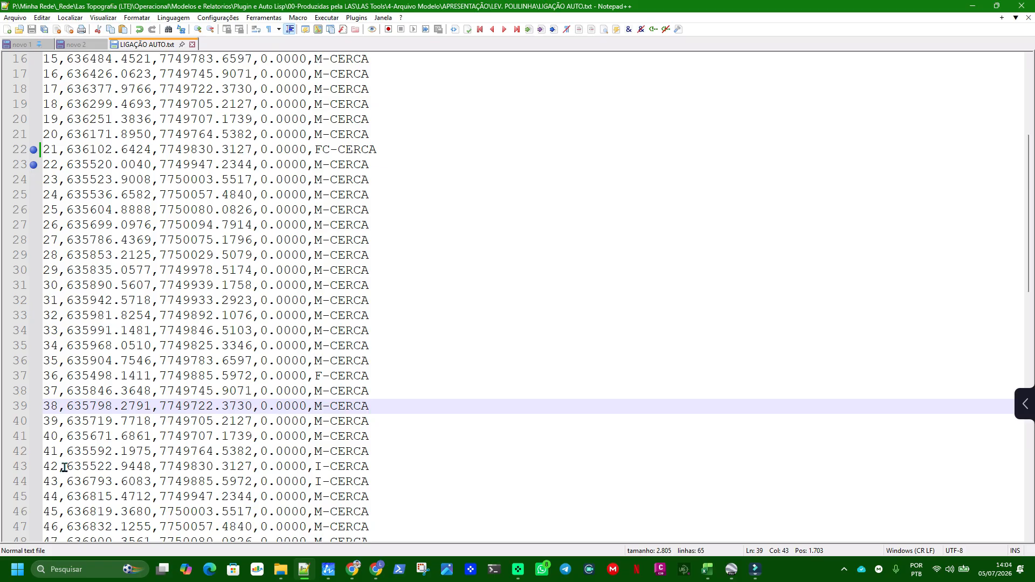
left_click(31, 468)
left_click(34, 467)
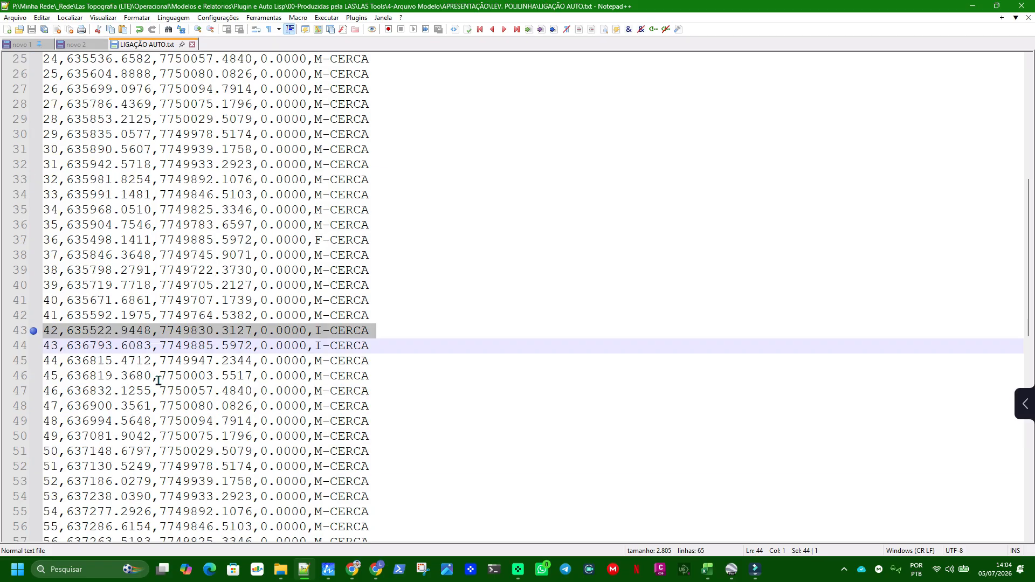
scroll(157, 381, "down", 3)
left_click(295, 332)
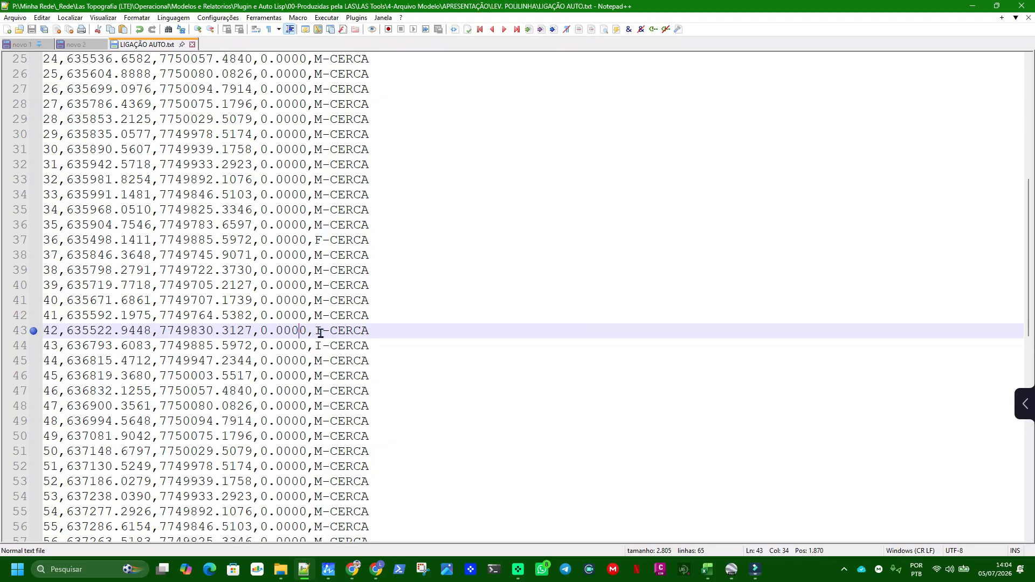
Examine the F-CERCA record of point 36 and its place in the sequence relative to the I-CERCA record of point 42
scroll(319, 332, "up", 2)
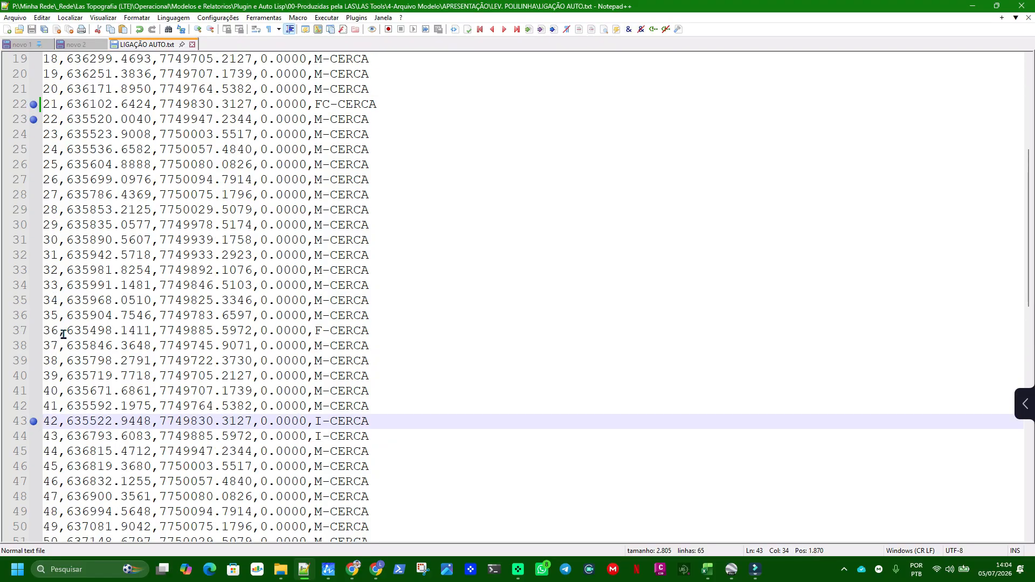
left_click(45, 328)
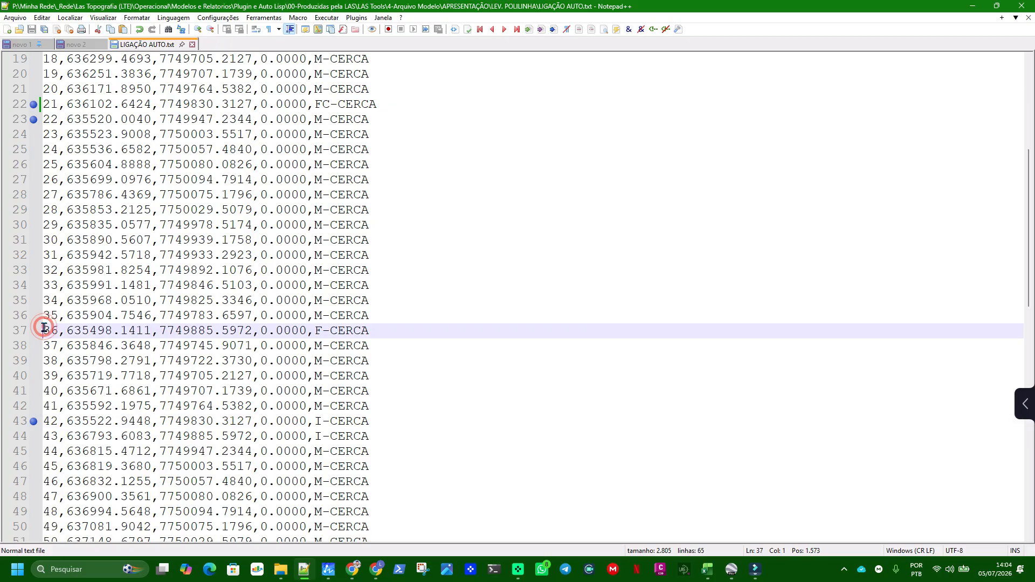
left_click_drag(44, 327, 370, 331)
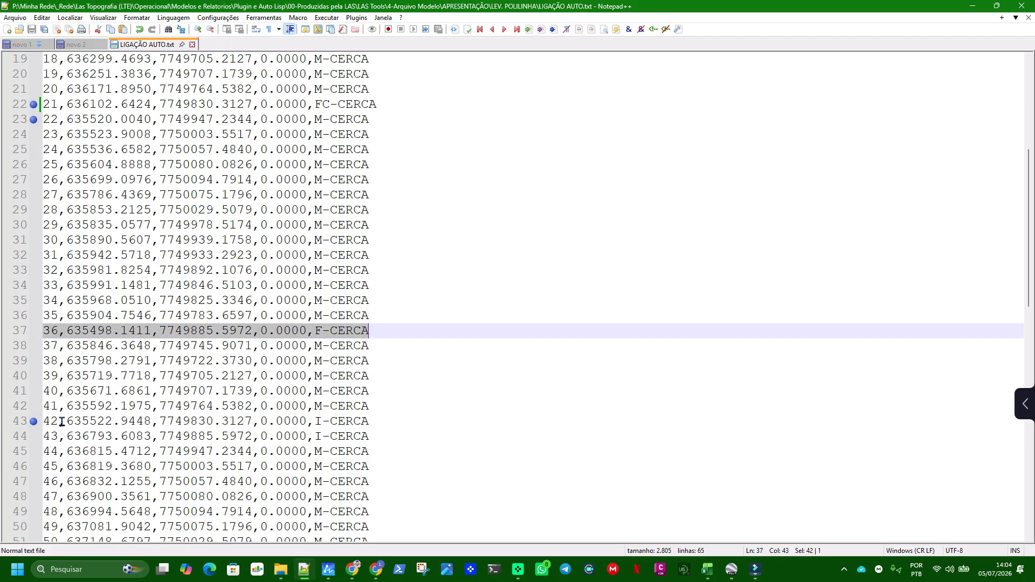
scroll(62, 422, "down", 1)
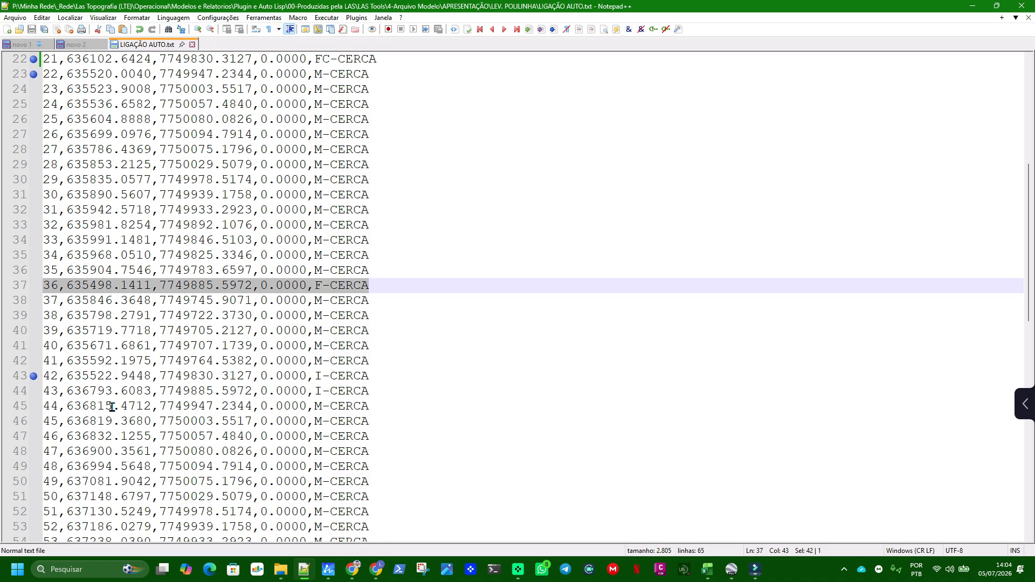
left_click(59, 288)
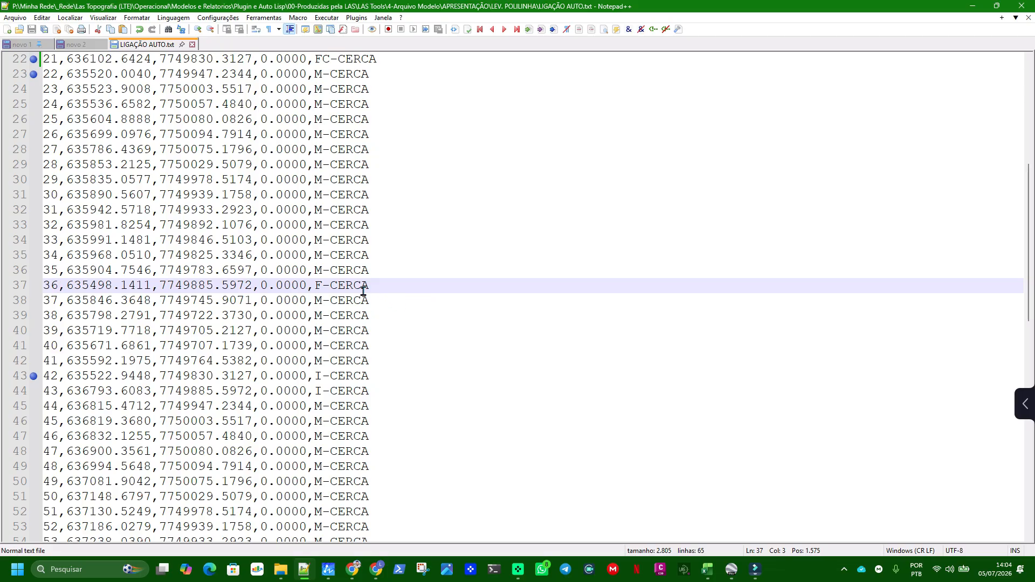
left_click_drag(370, 286, 34, 294)
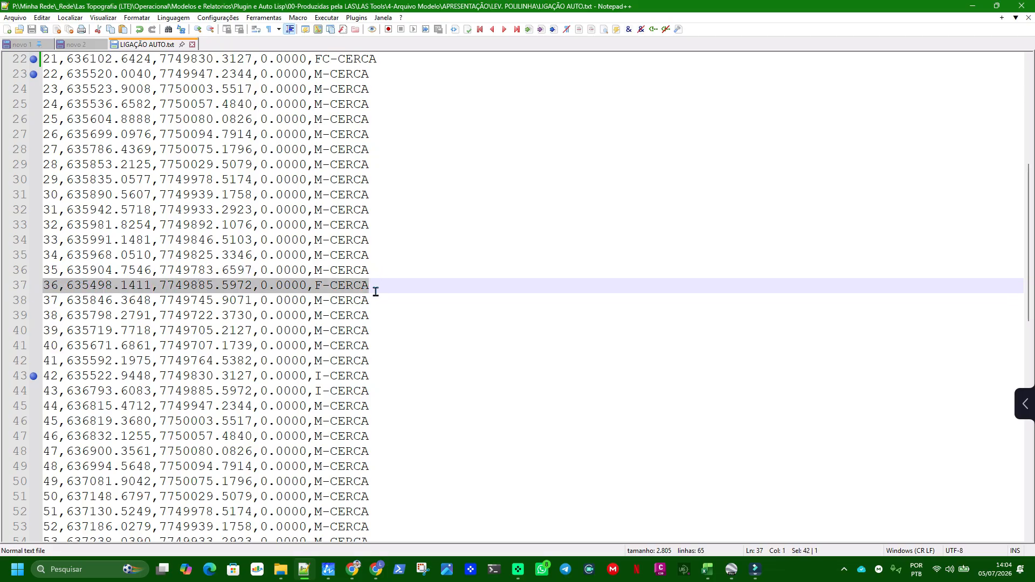
left_click(380, 376)
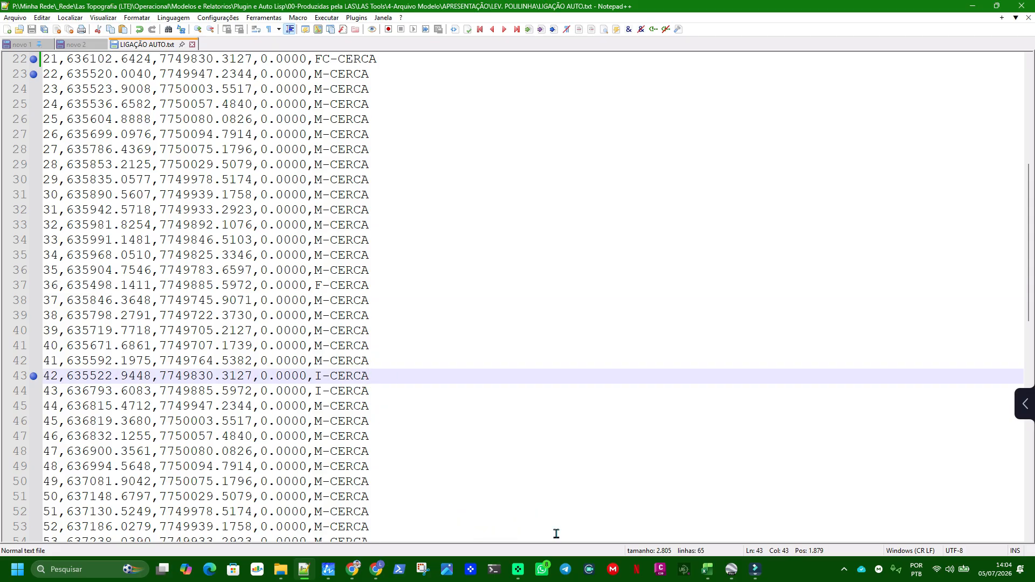
scroll(380, 330, "down", 2)
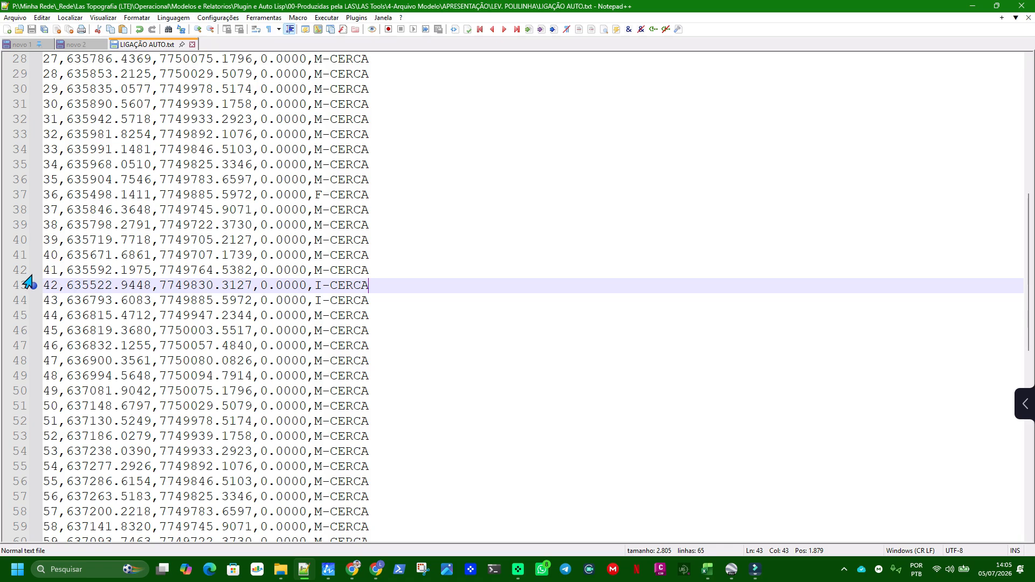
Bookmark the lines of points 43 and 63 to mark the third fence's range
scroll(70, 292, "down", 2)
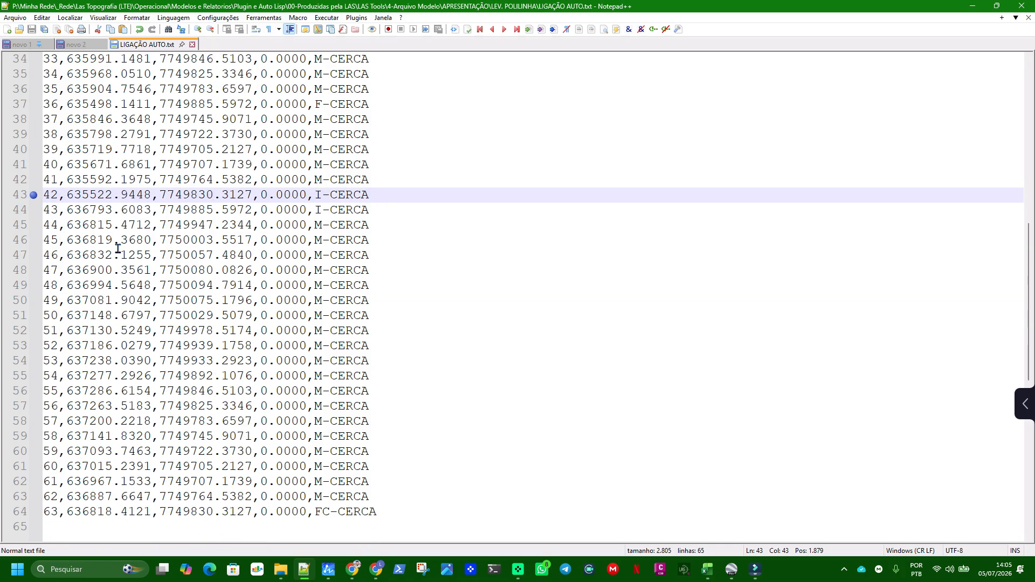
double_click(322, 211)
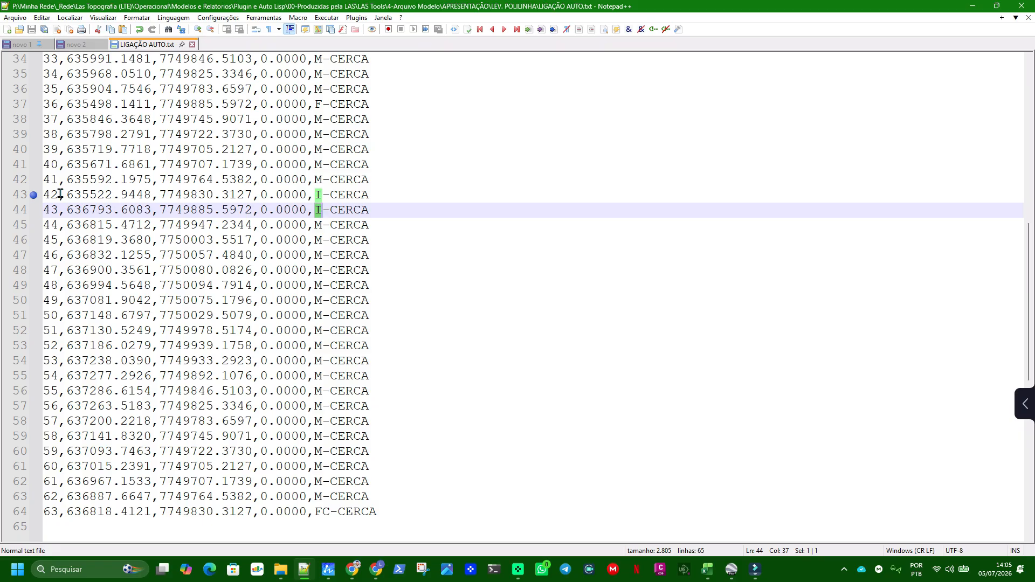
left_click(31, 210)
left_click(45, 512)
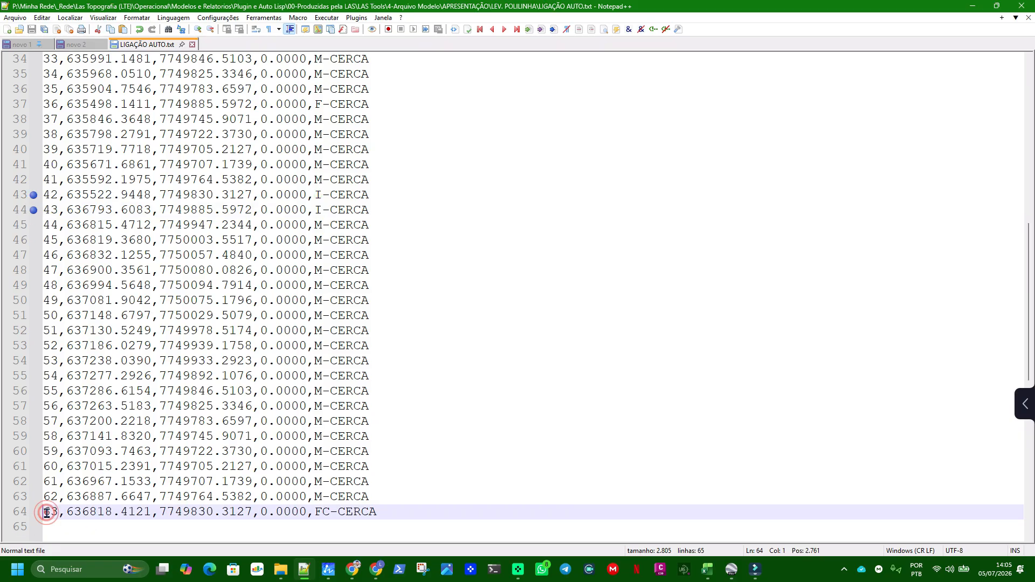
left_click(32, 513)
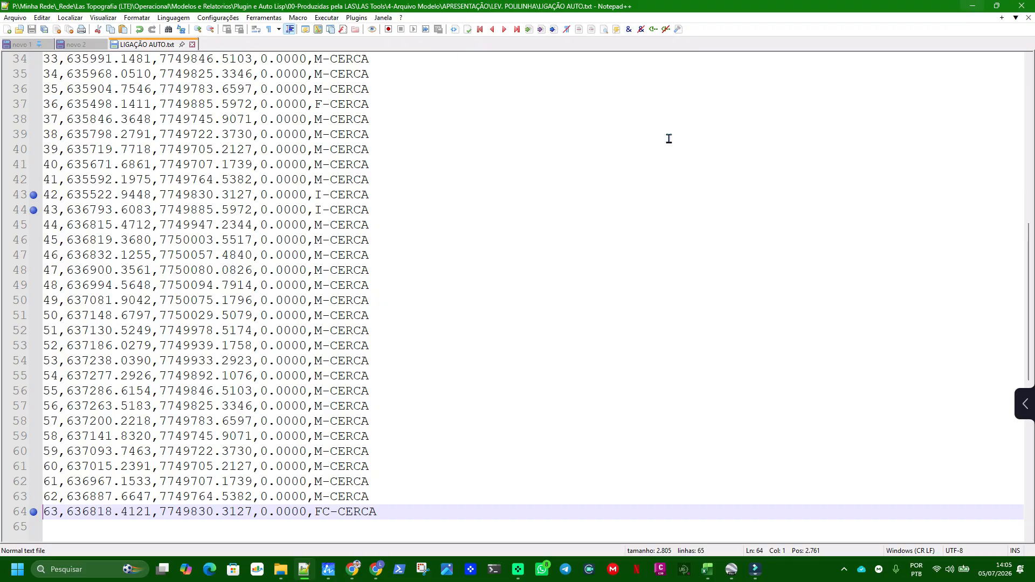
Delete the NOME,ESTE,NORTE,ELEVAÇÃO,DESCRIÇÃO header line above point 1 and save the file
scroll(412, 222, "up", 11)
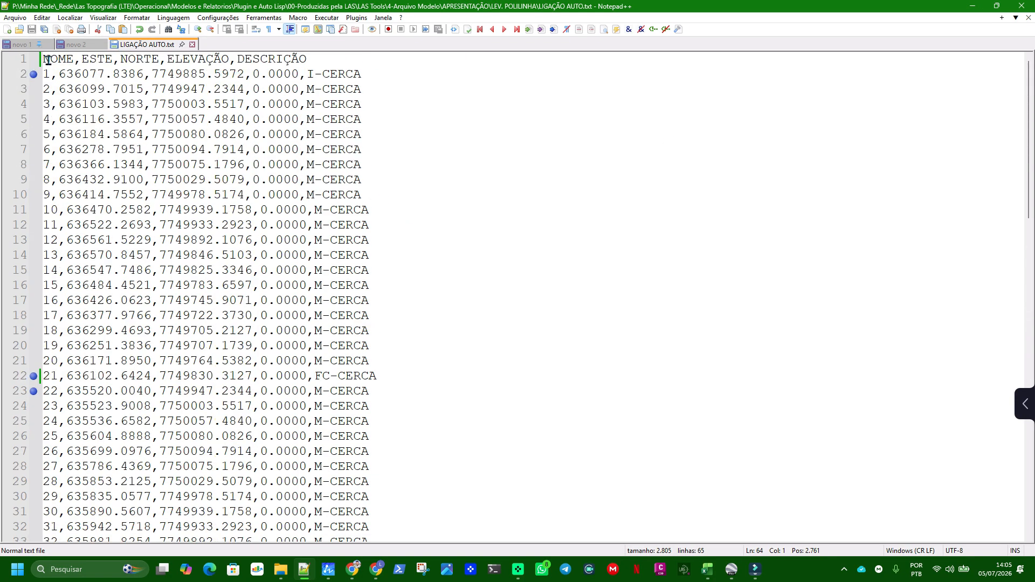
left_click(33, 59)
left_click_drag(317, 59, 43, 59)
key("Delete")
key("Delete")
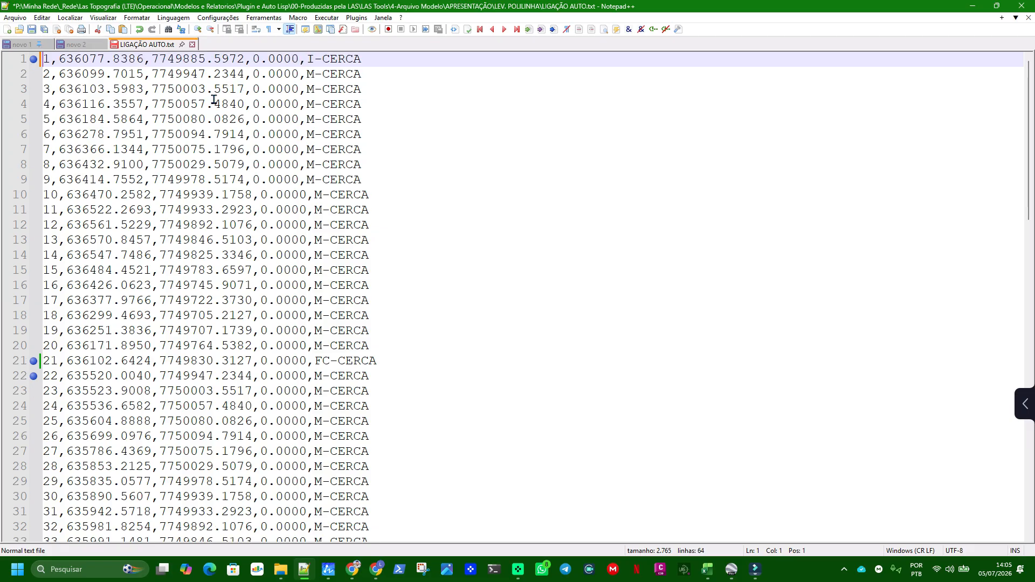
left_click(31, 29)
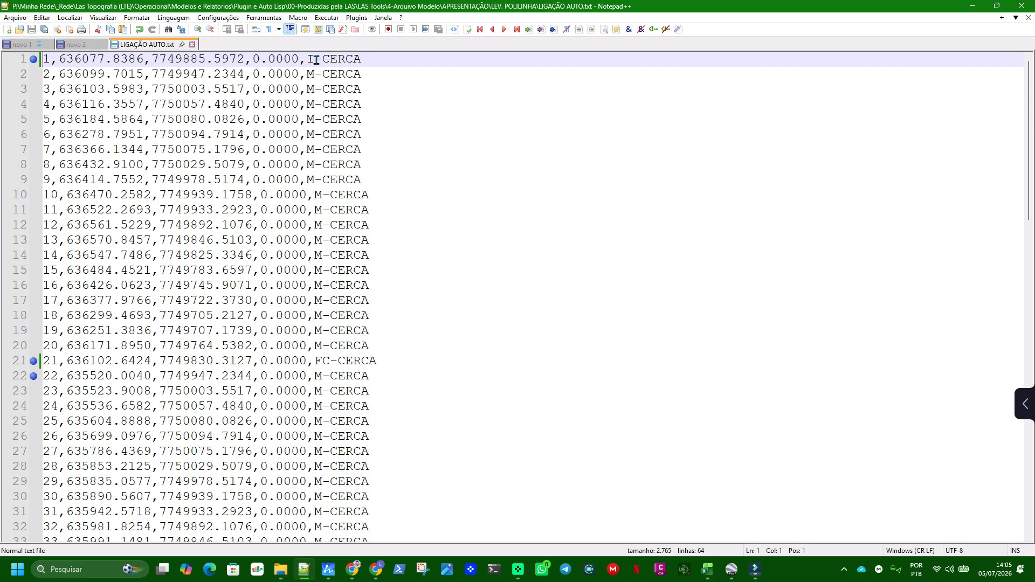
Examine the I- prefix and the CERCA name in point 1's description, and switch to ZWCAD
left_click_drag(307, 58, 322, 58)
double_click(342, 58)
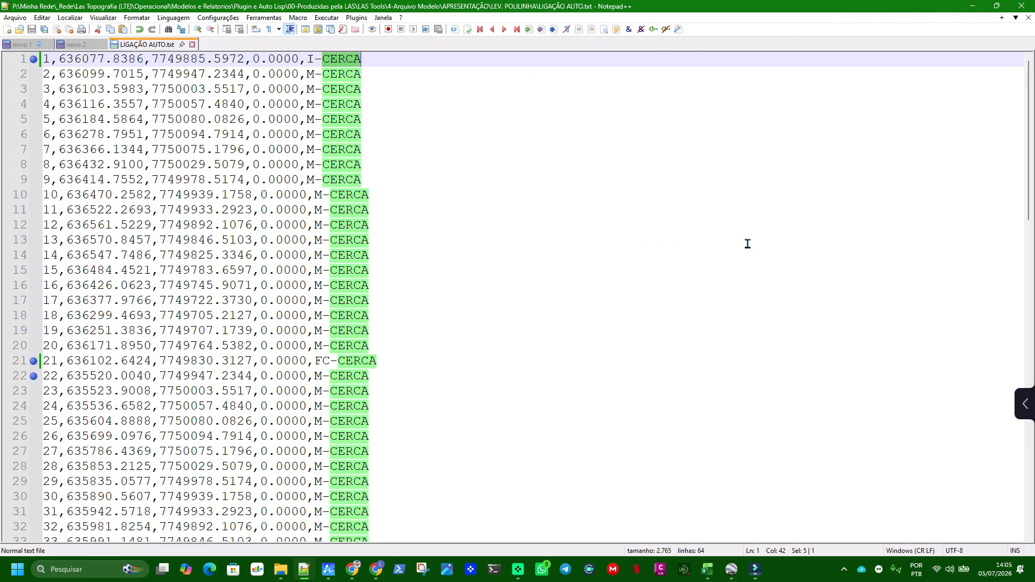
left_click(973, 6)
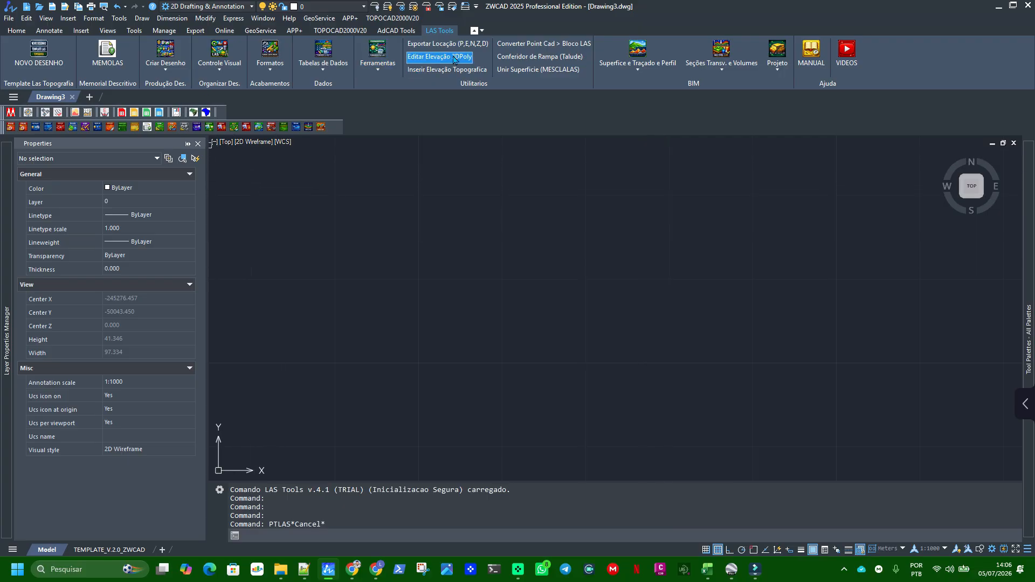
left_click(165, 67)
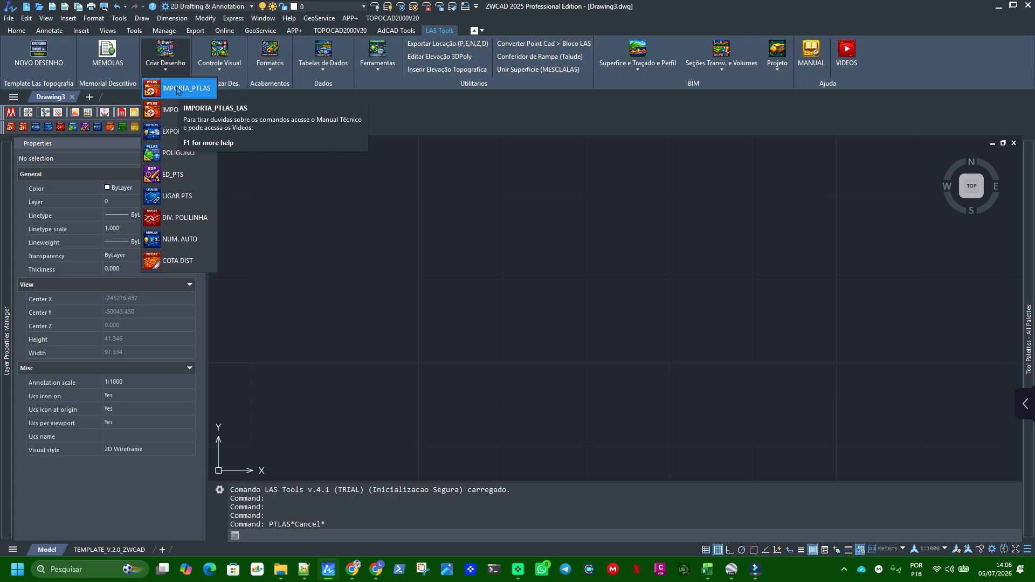
key("Escape")
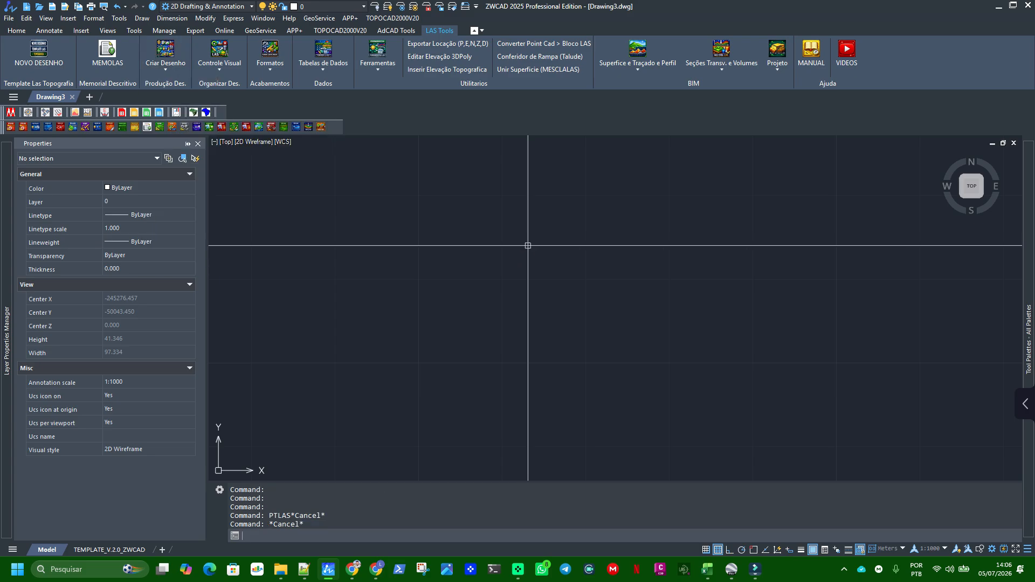
key("Escape")
type("PTLAS")
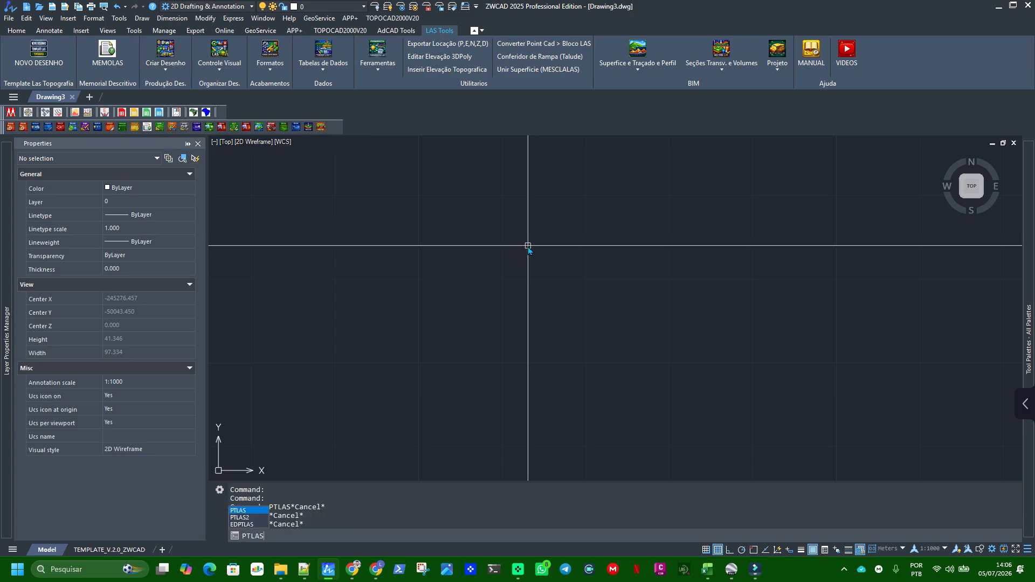
key("Return")
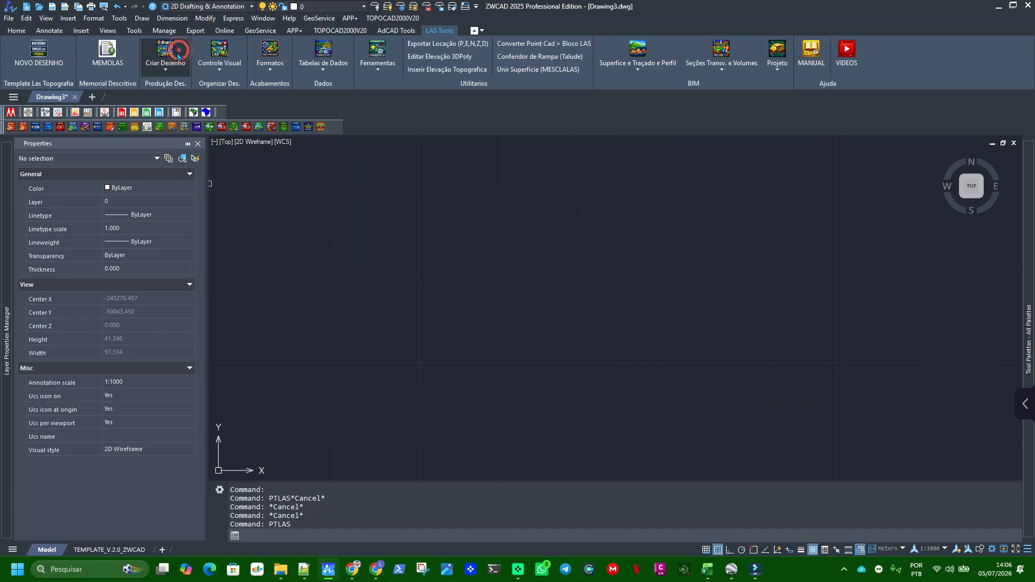
Start the IMPORTA_PTLAS point import and browse to the LEV. POLILINHA folder using its copied path
left_click(167, 51)
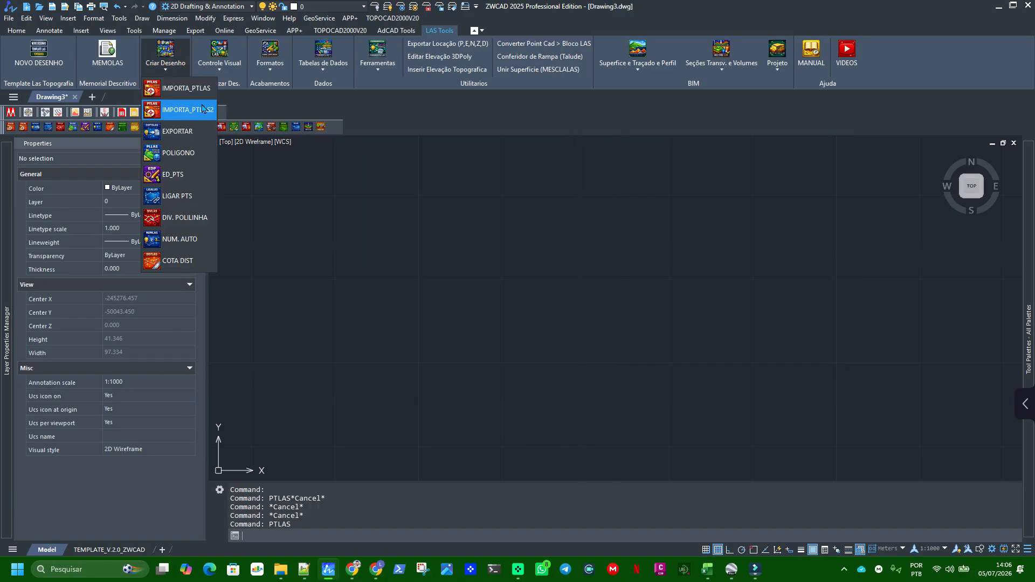
left_click(204, 95)
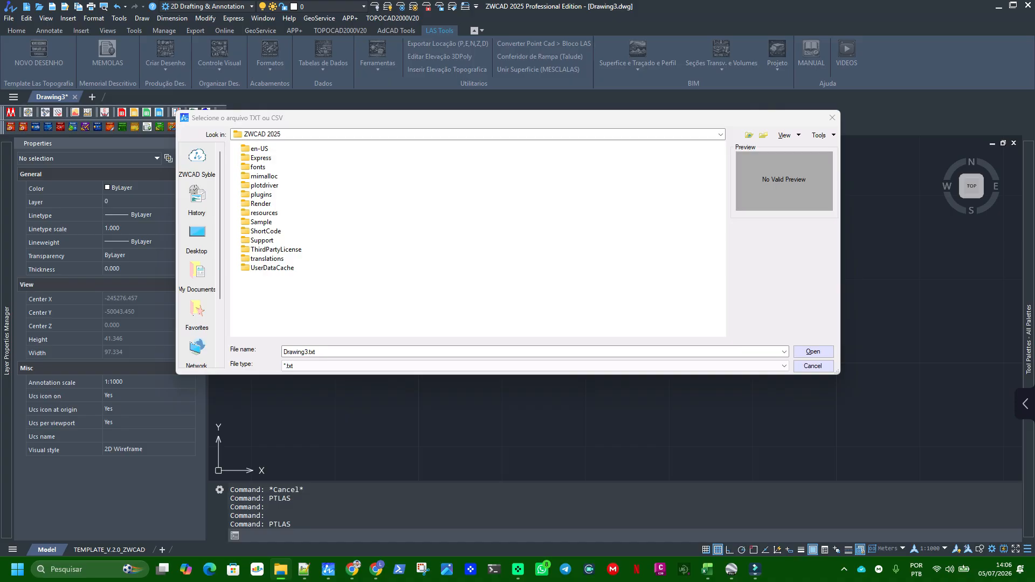
left_click(318, 352)
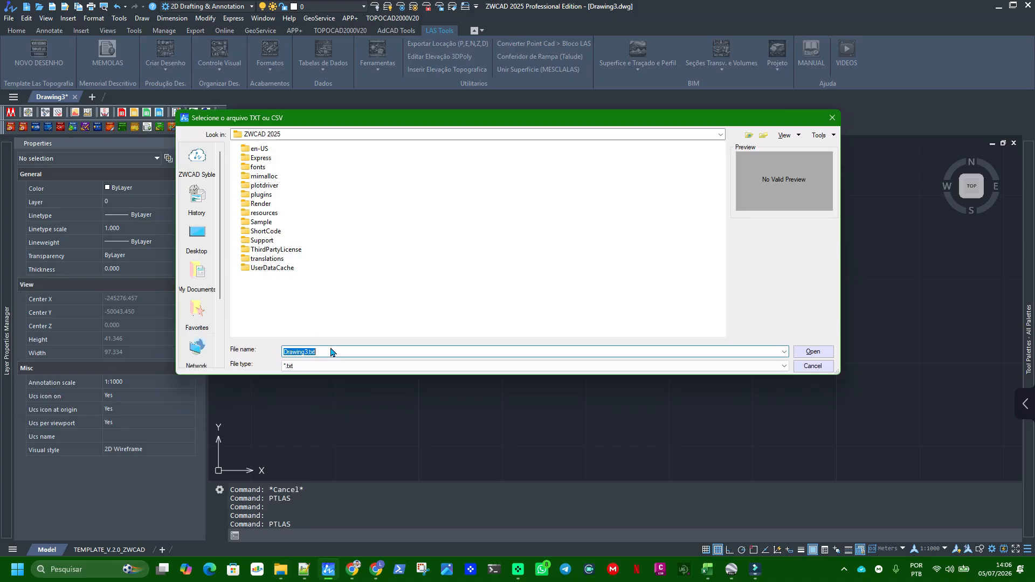
key("ctrl+v")
left_click(800, 349)
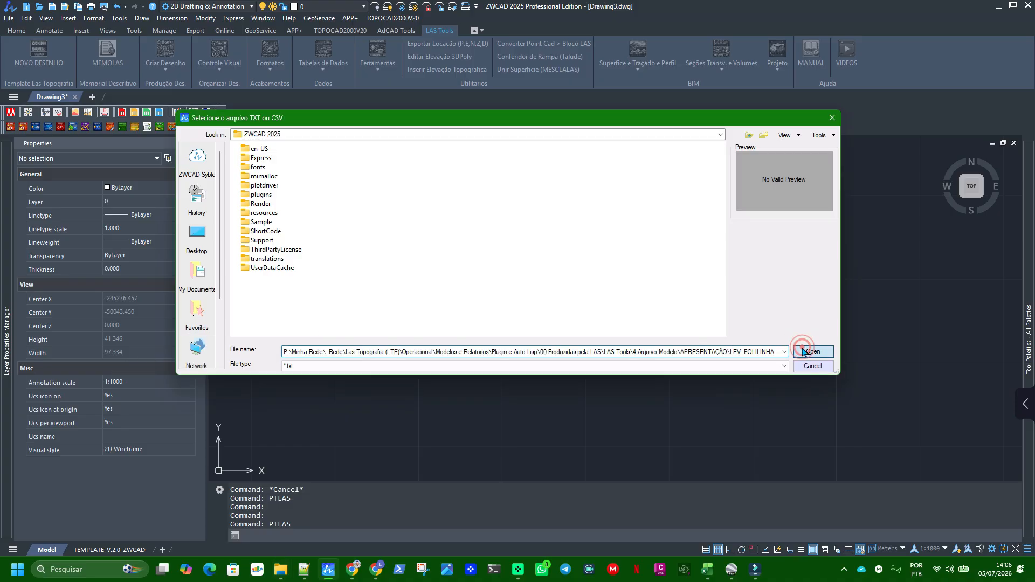
Load LIGAÇÃO AUTO.txt as the point file to import
left_click(520, 352)
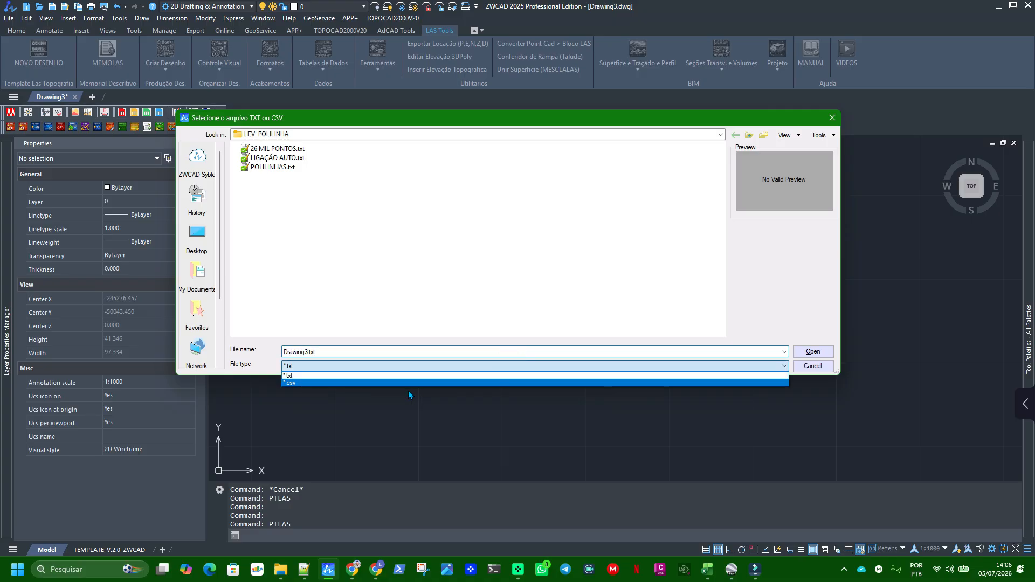
left_click(384, 286)
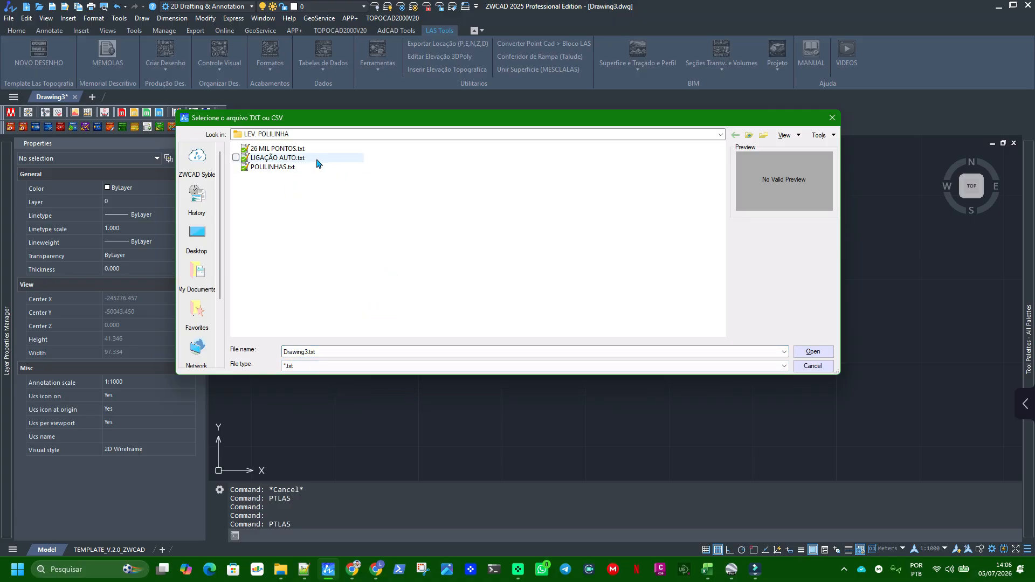
left_click(286, 158)
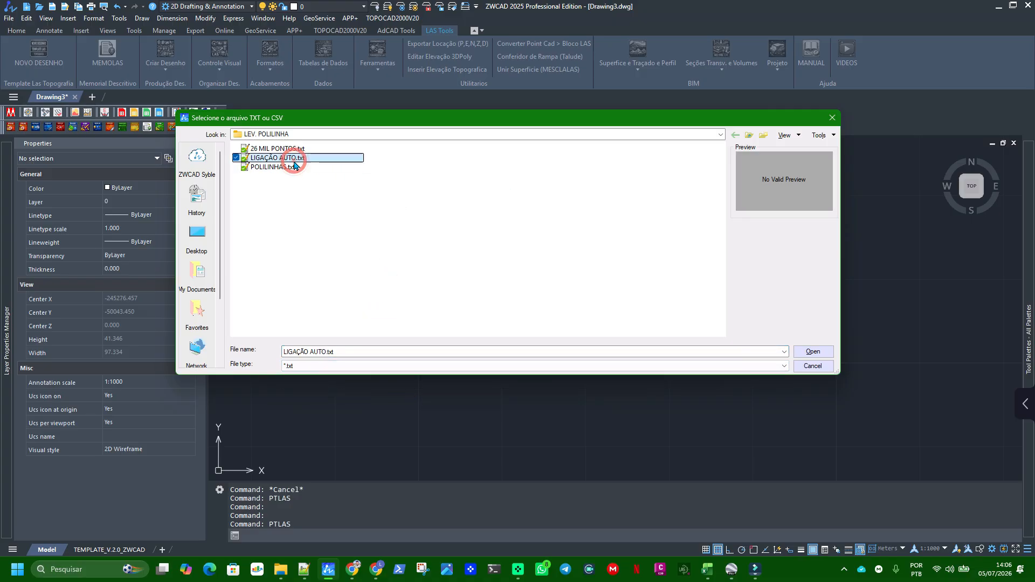
left_click(818, 352)
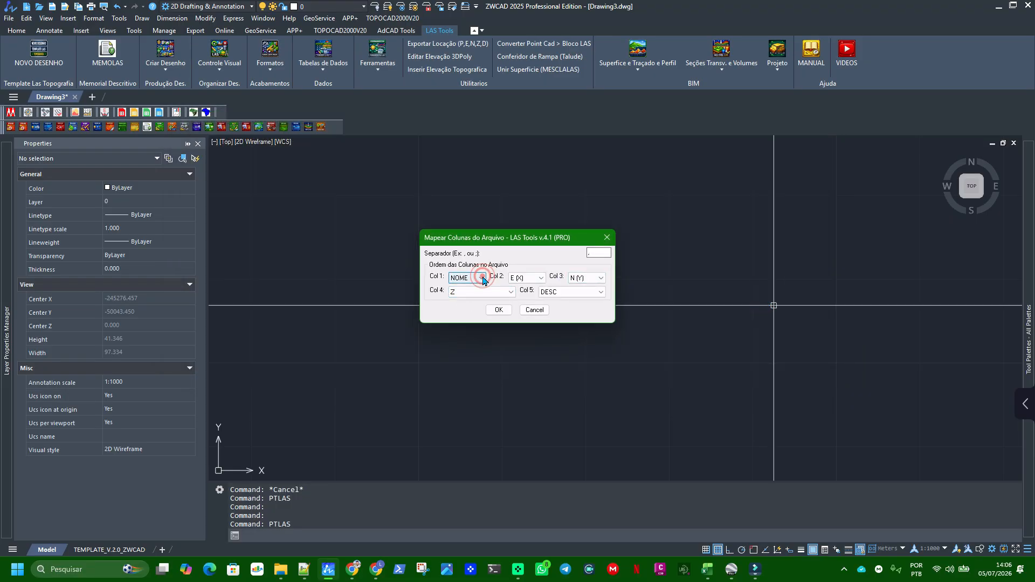
Map columns 1 to 3 of the file as NOME, E (X) and N (Y), and check the separator
left_click(480, 279)
left_click(459, 288)
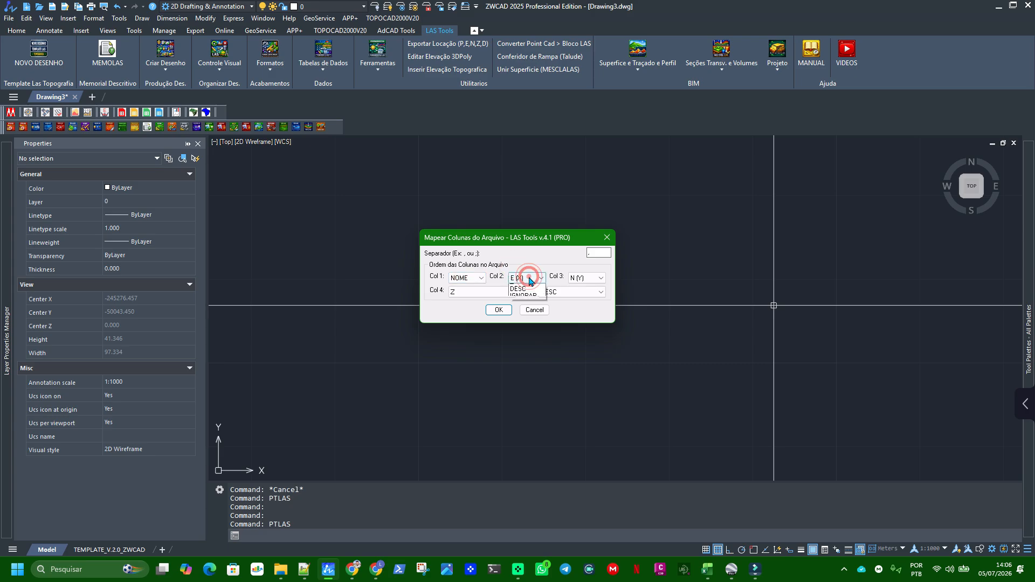
left_click(526, 278)
left_click(516, 295)
left_click(587, 278)
left_click(576, 302)
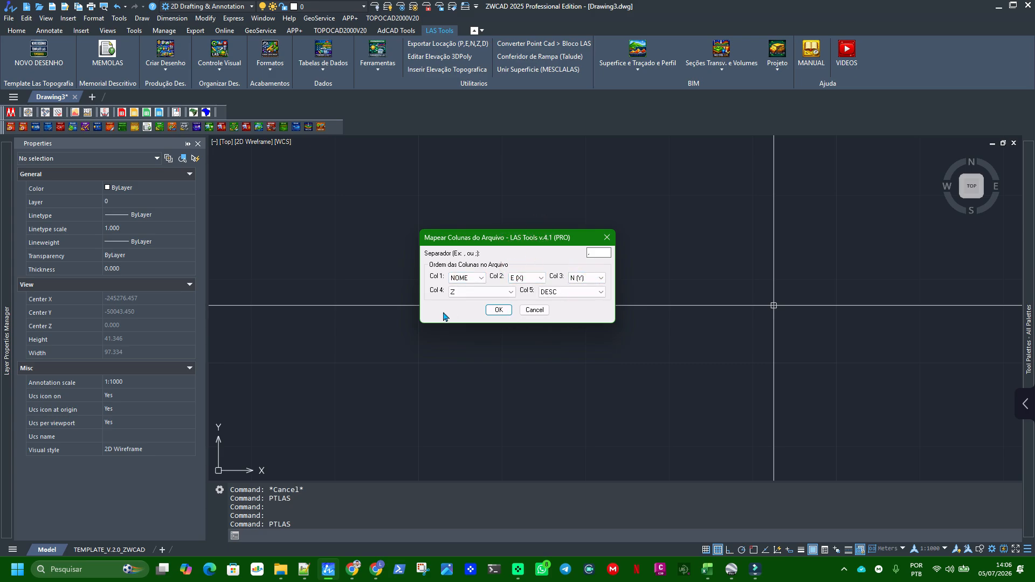
key("Tab")
left_click_drag(600, 253, 509, 264)
Check the field separator in LIGAÇÃO AUTO.txt and preview 26 MIL PONTOS.txt in File Explorer for comparison
left_click(304, 570)
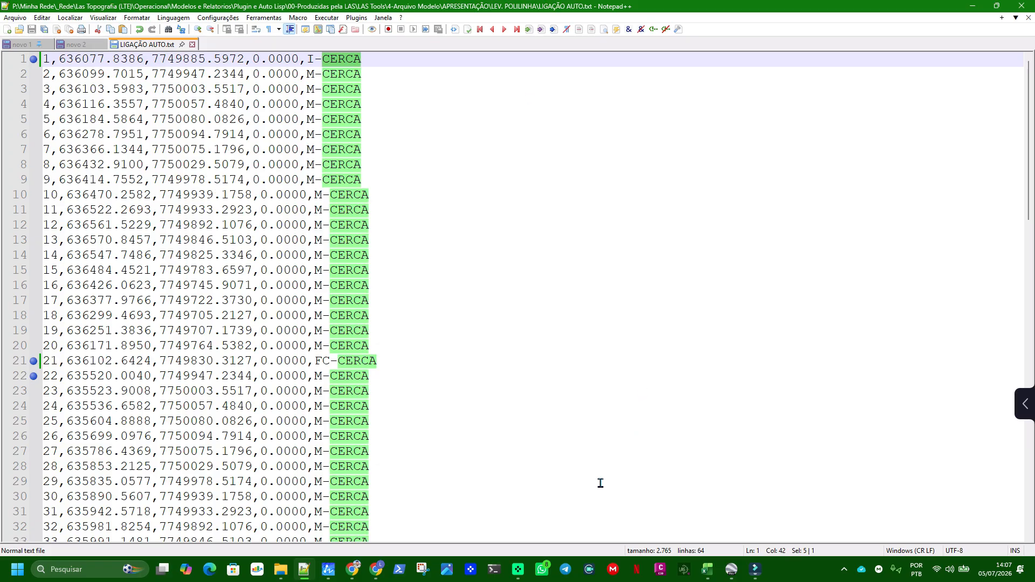
left_click(329, 570)
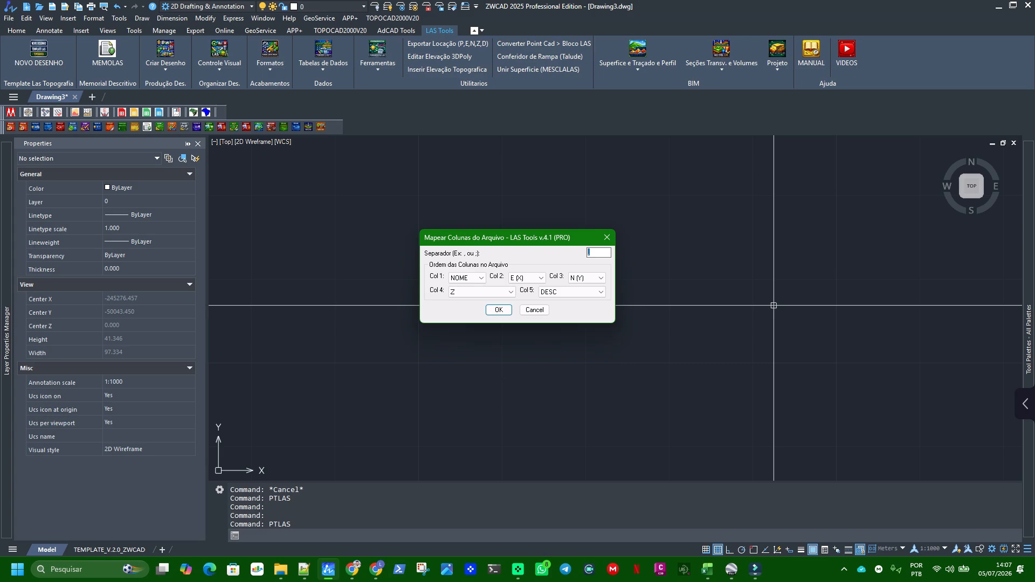
left_click_drag(1034, 121, 318, 2)
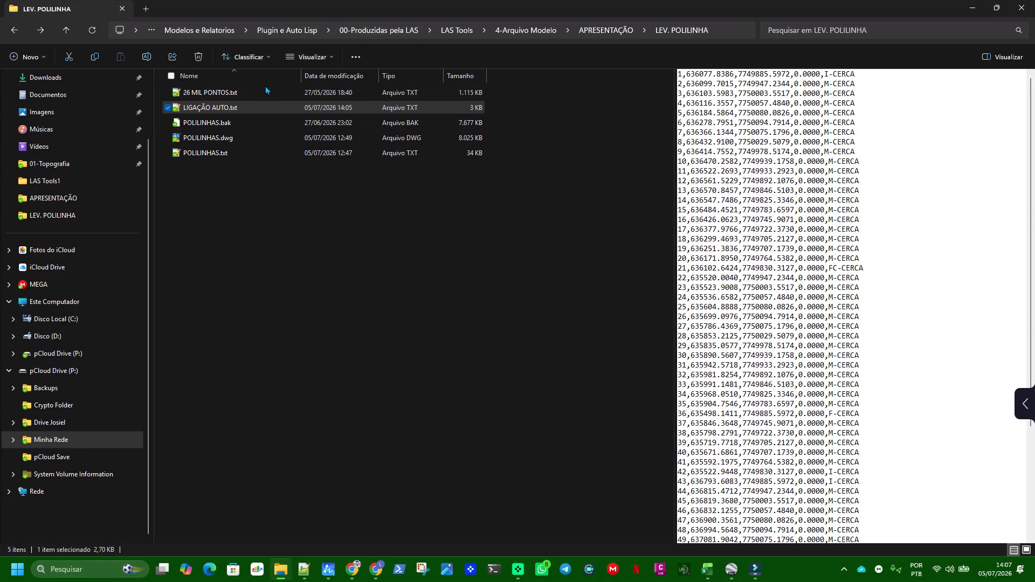
key("Down")
key("Up")
key("Up")
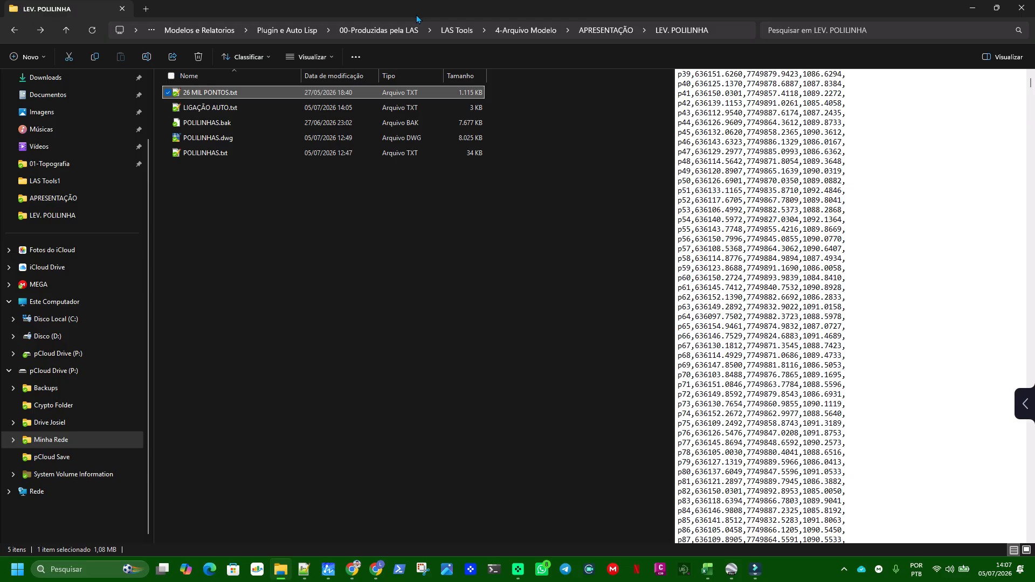
left_click_drag(555, 8, 1034, 6)
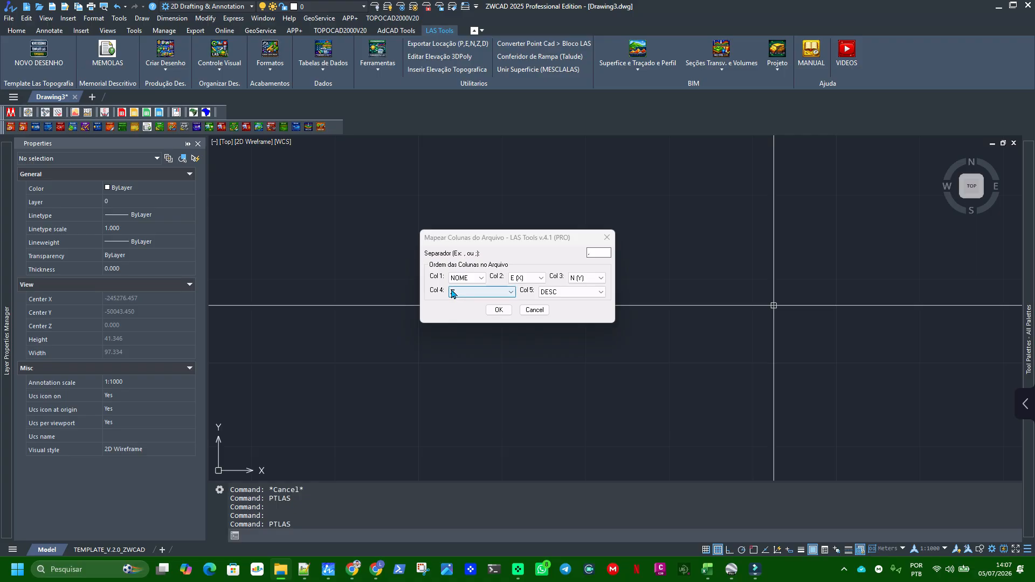
Compare the field order of LIGAÇÃO AUTO.txt with the options available for column 1 in the import mapping
left_click(304, 569)
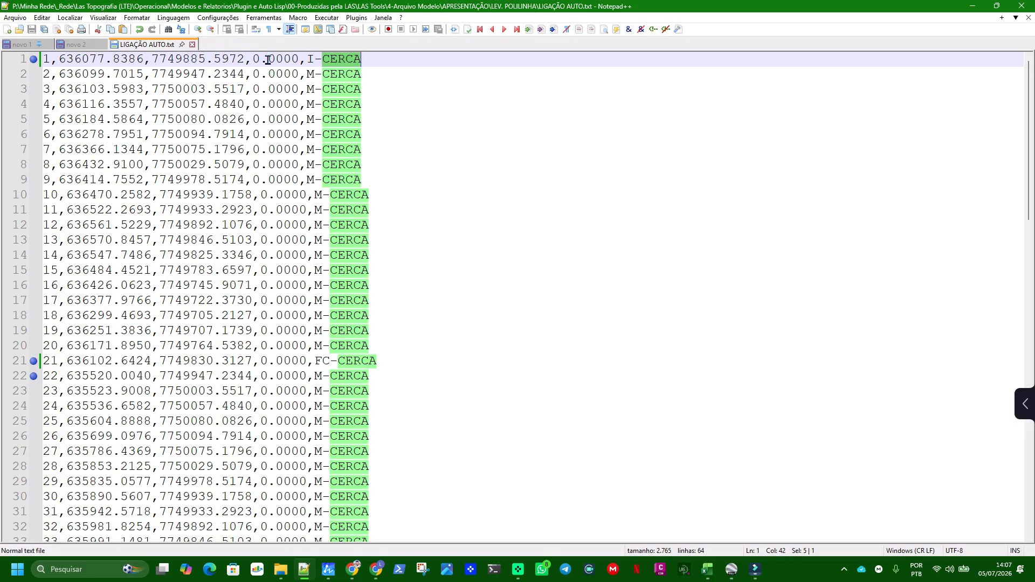
key("alt+Tab")
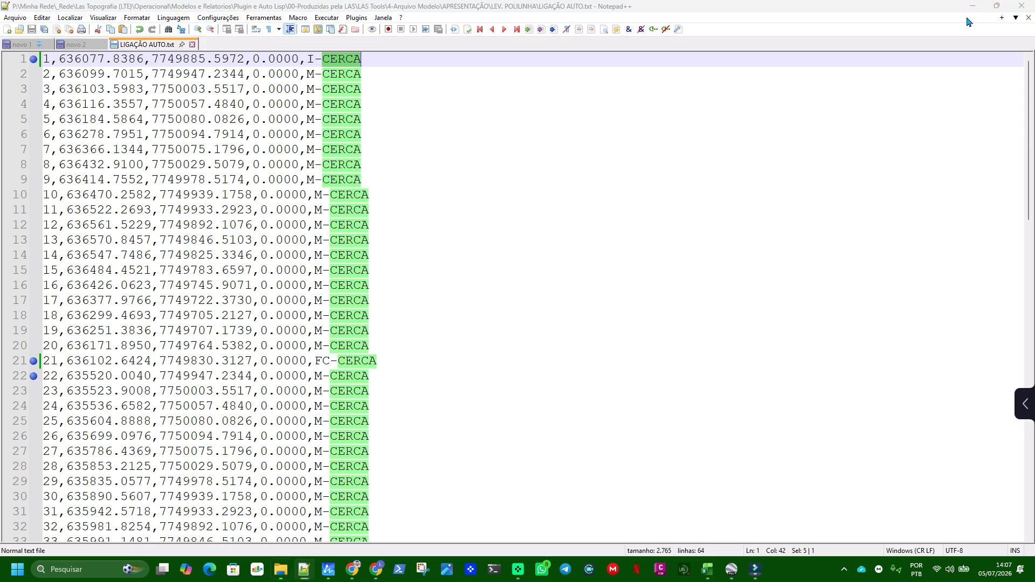
left_click(464, 278)
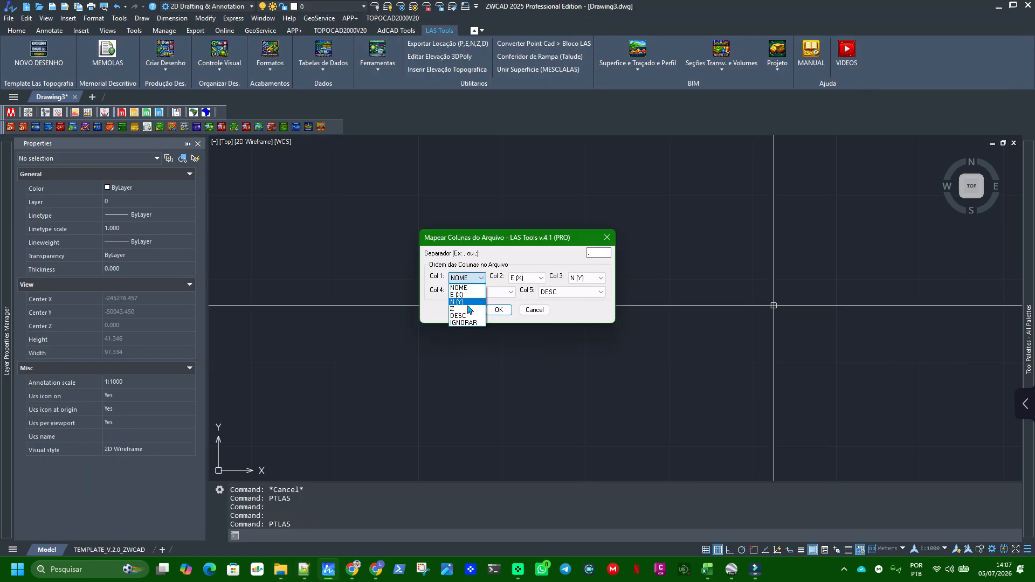
left_click(470, 244)
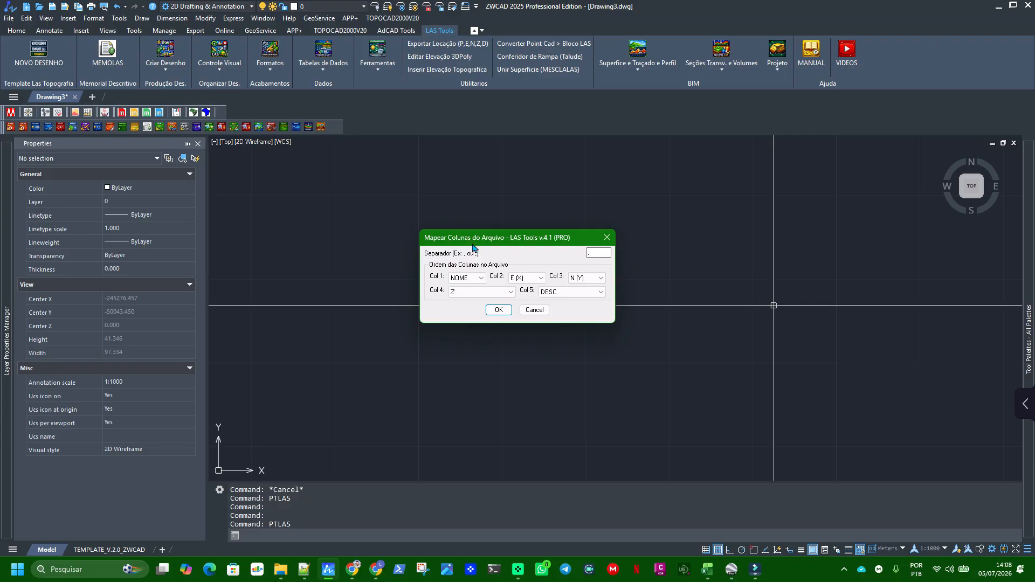
Confirm the column mapping and reposition the import review dialog higher over the drawing area
left_click(499, 312)
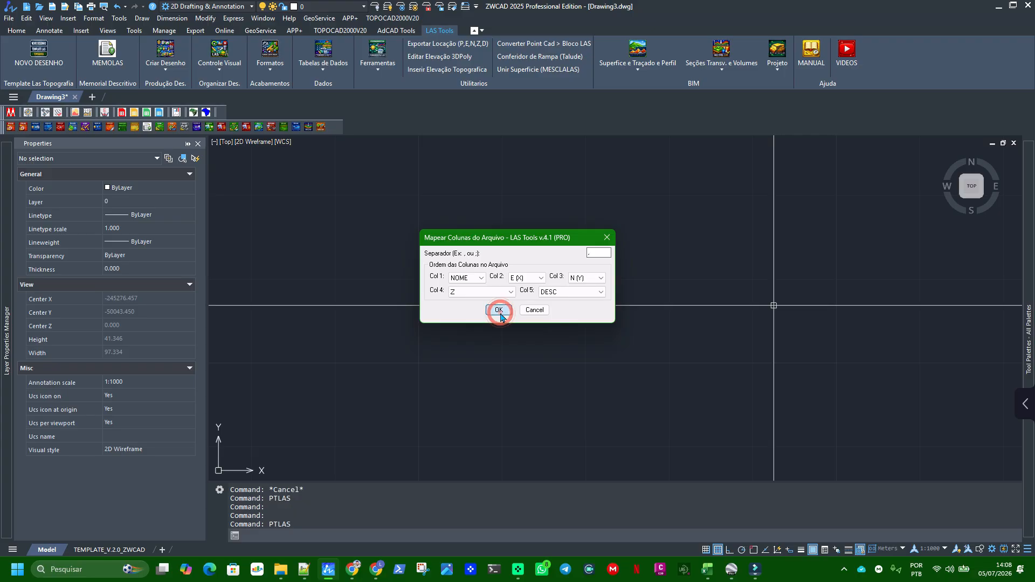
left_click(495, 144)
left_click_drag(496, 144, 519, 97)
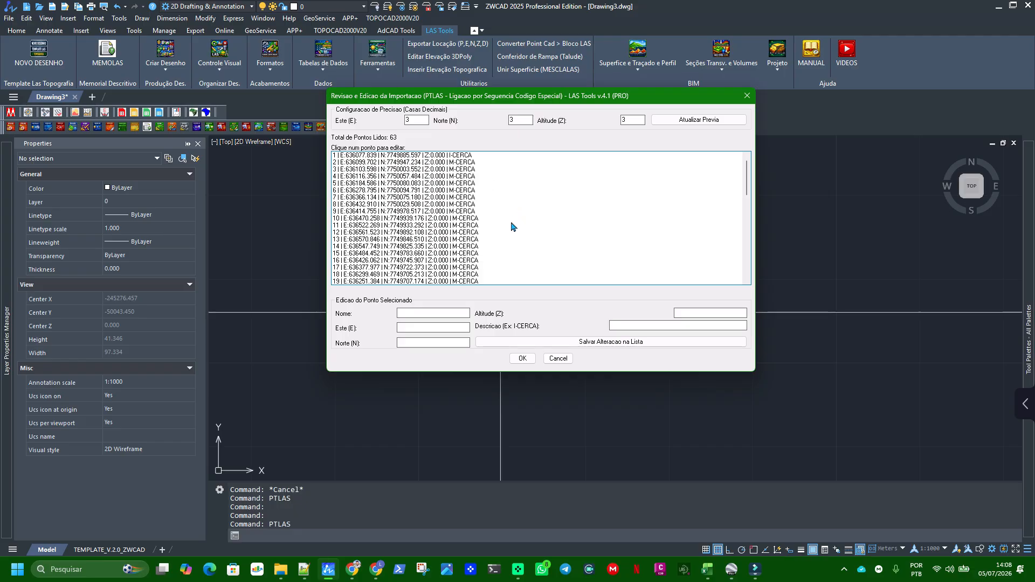
Try the Este (E) precision at 2 decimal places in the import review and restore it to 3
double_click(411, 119)
double_click(521, 119)
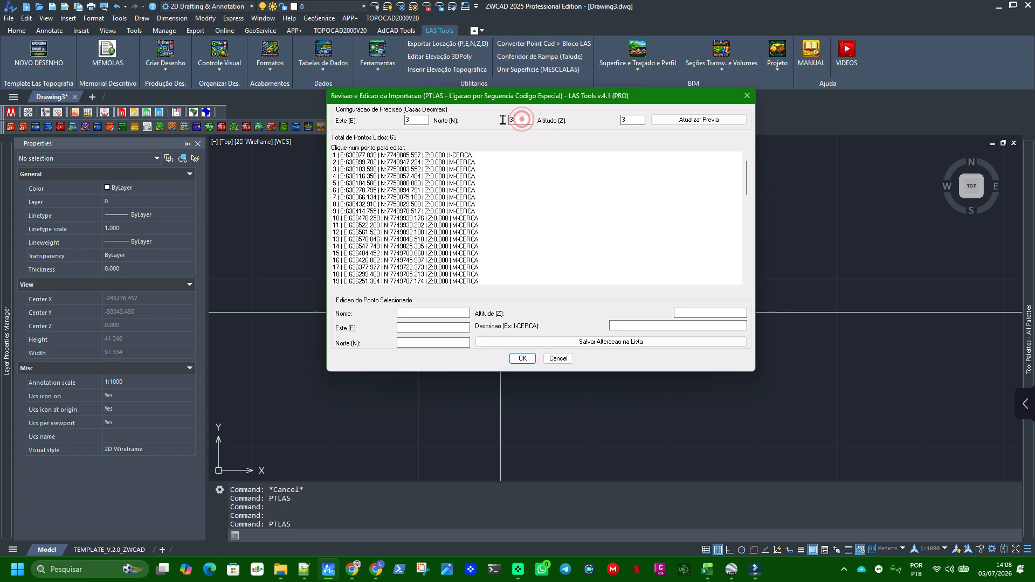
double_click(632, 120)
double_click(412, 120)
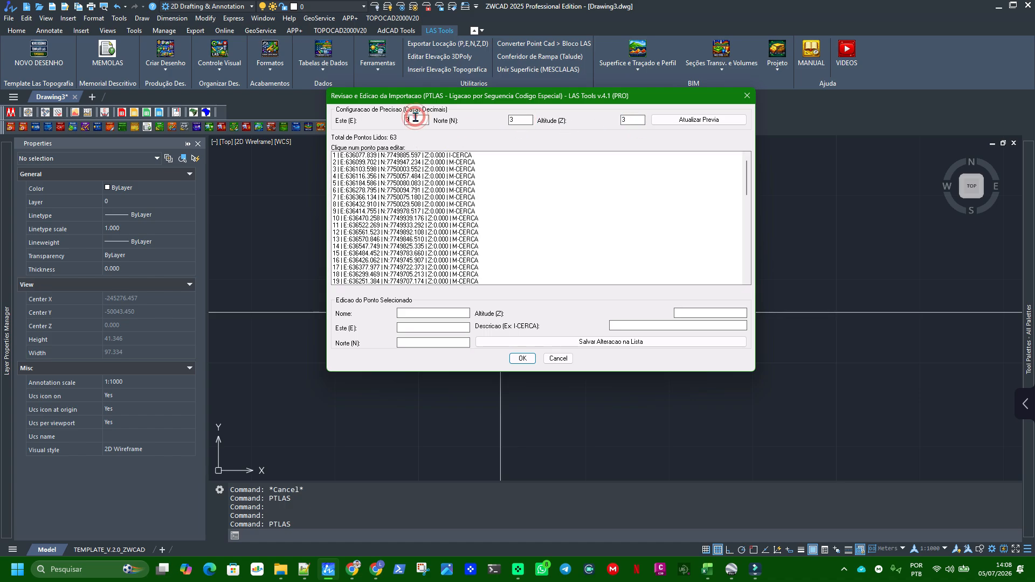
type("2")
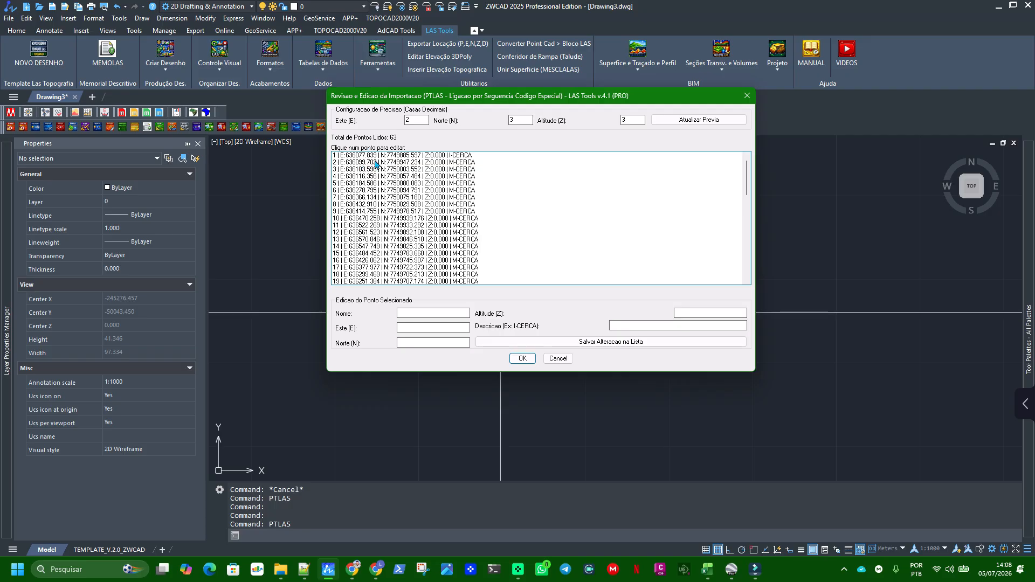
left_click(517, 122)
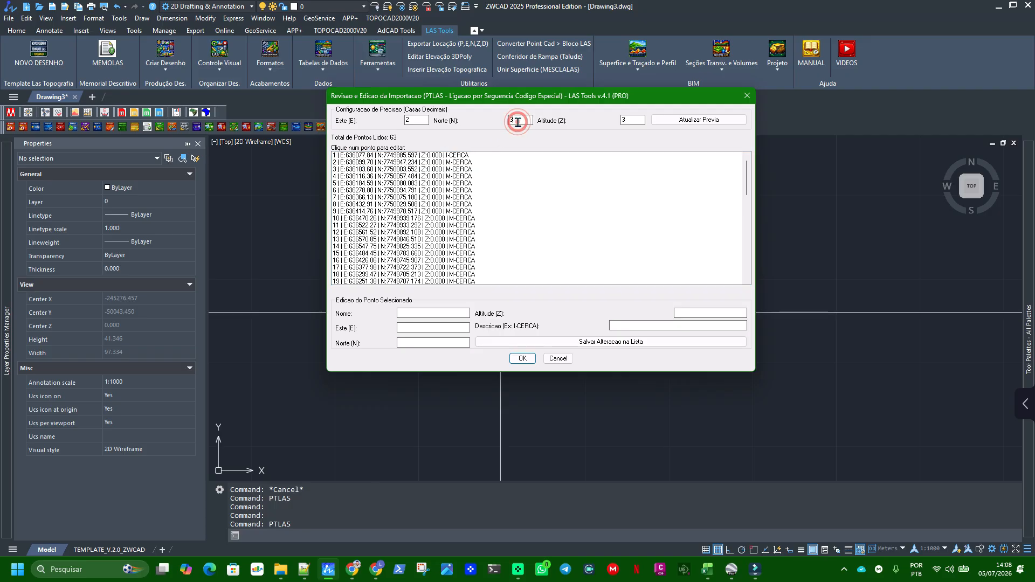
double_click(417, 117)
left_click(524, 121)
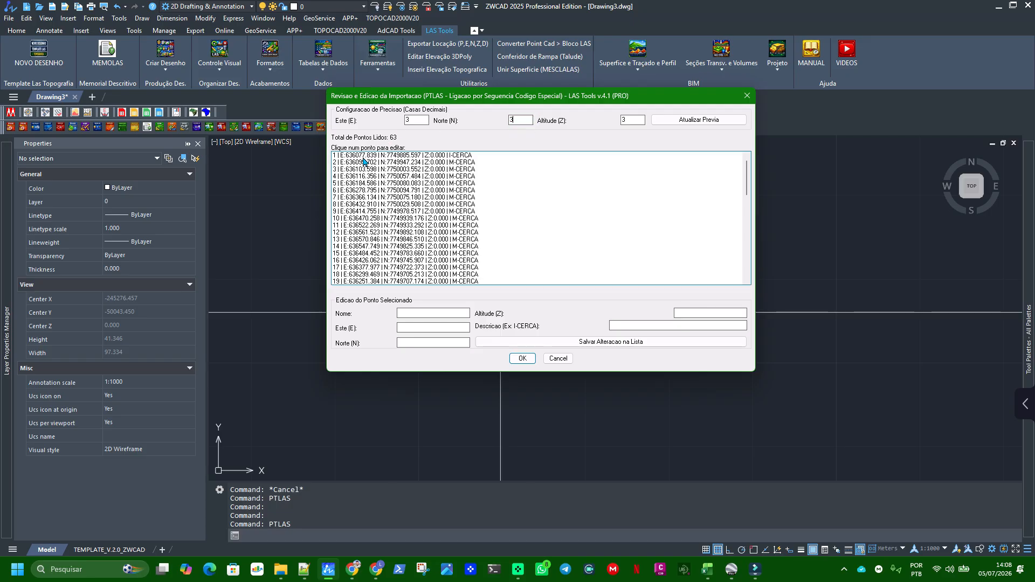
Select point 1 in the list, test its easting at 2 decimal places and restore the precision to 3
left_click(359, 157)
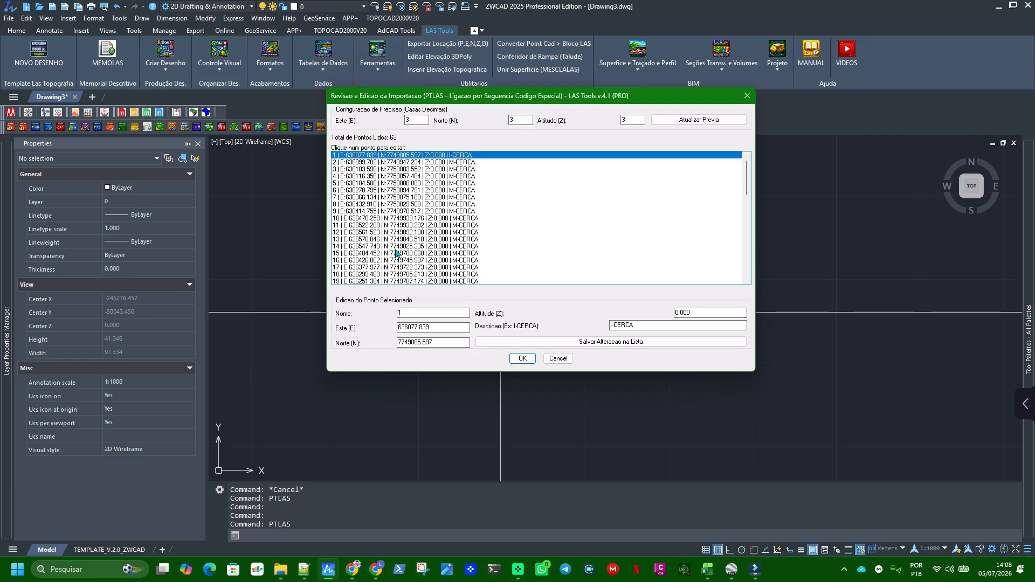
double_click(417, 120)
type("2")
left_click(528, 120)
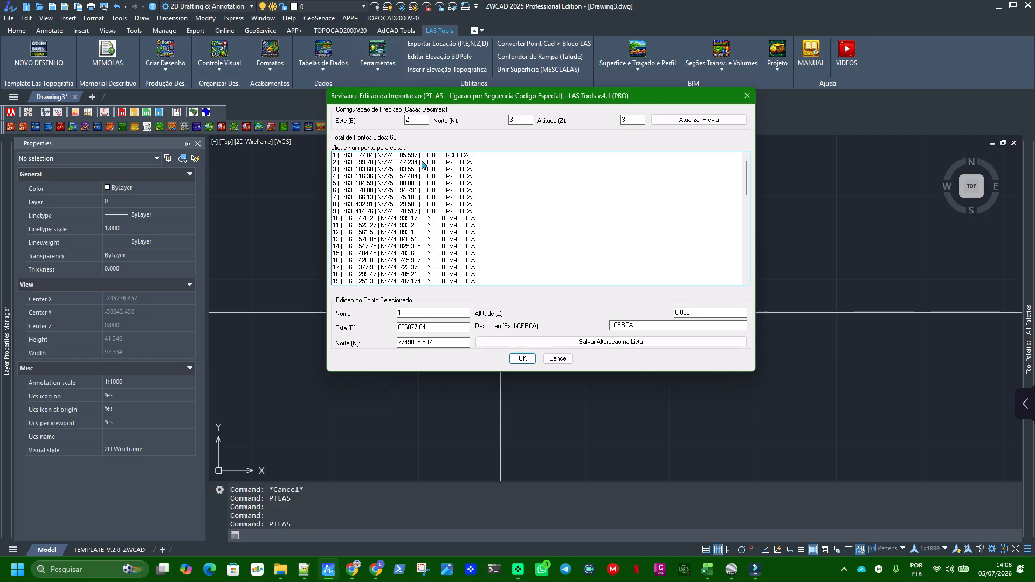
double_click(415, 120)
type("3")
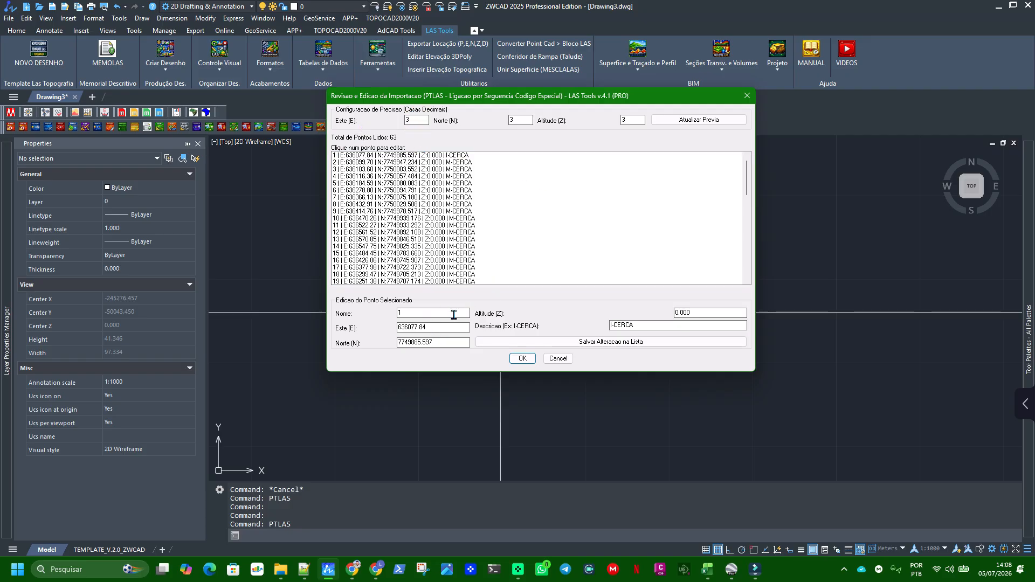
left_click(430, 326)
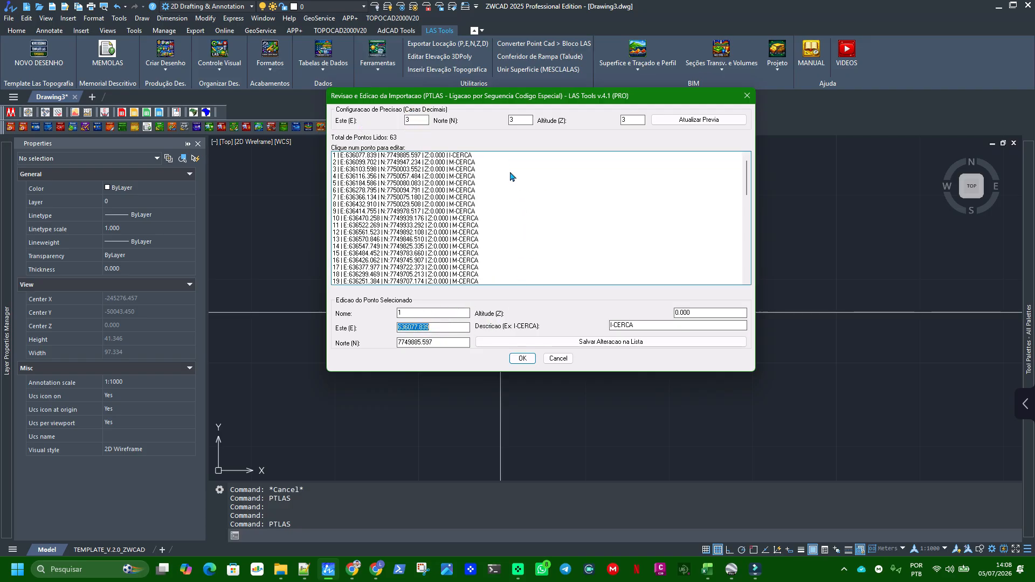
Review the editable name, description, altitude, easting and northing fields of point 1
left_click(431, 314)
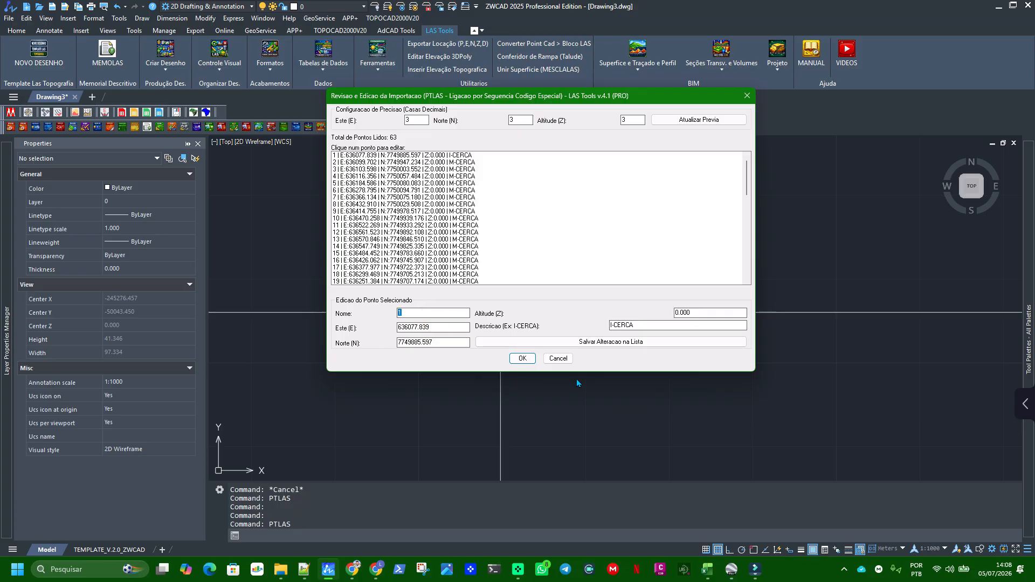
left_click(656, 325)
left_click(706, 313)
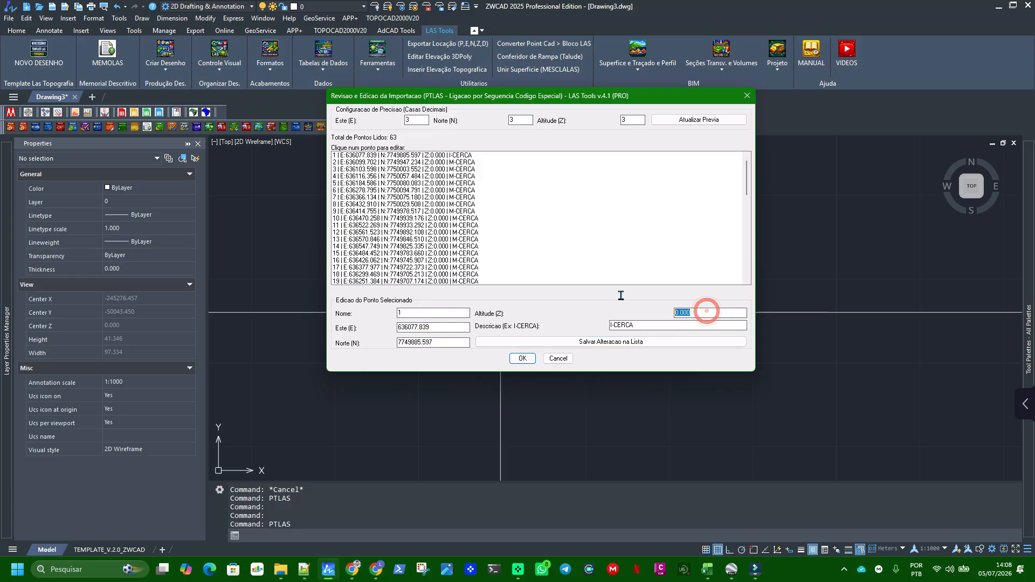
left_click(453, 327)
left_click(440, 343)
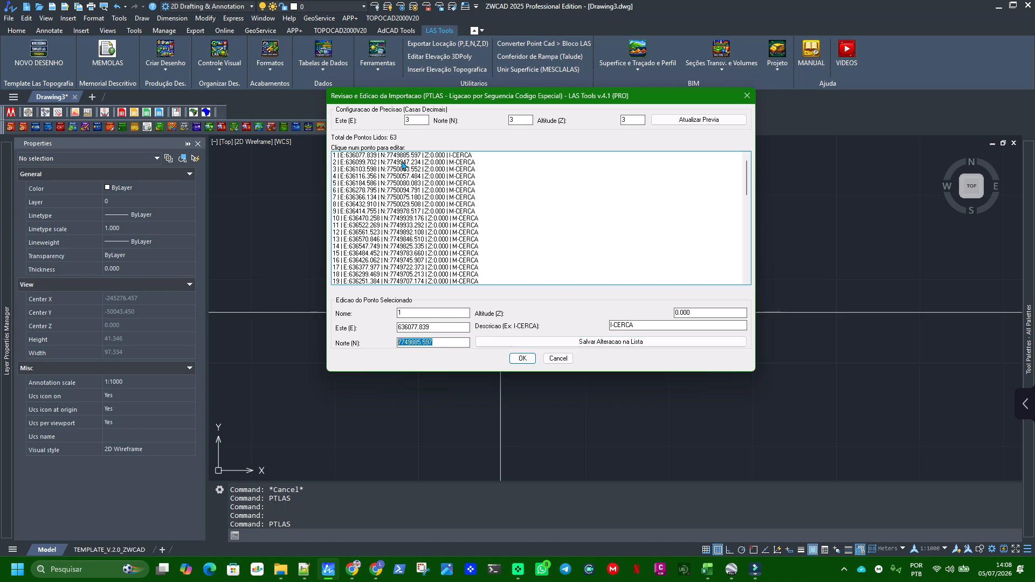
left_click(304, 569)
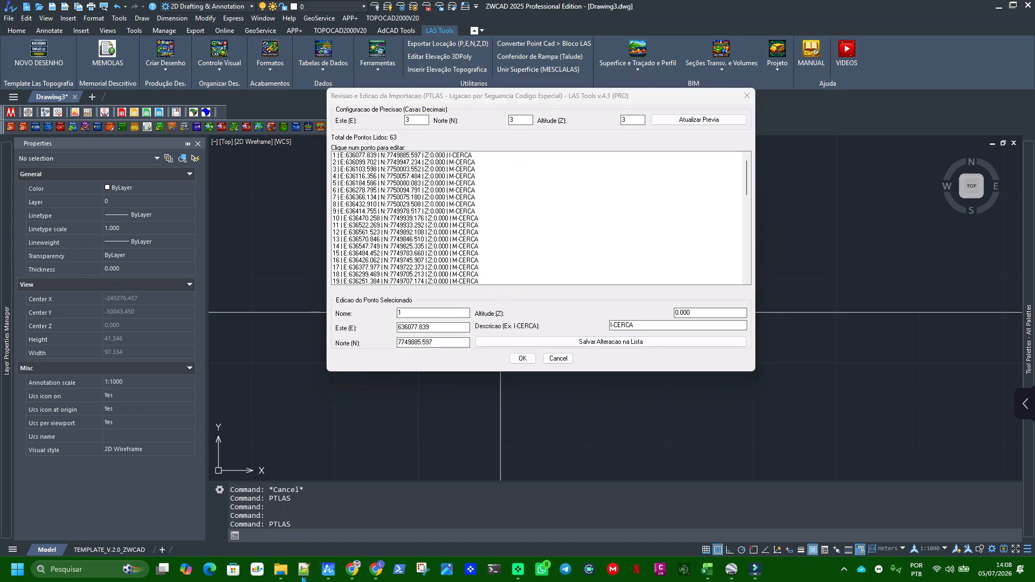
key("alt+Tab")
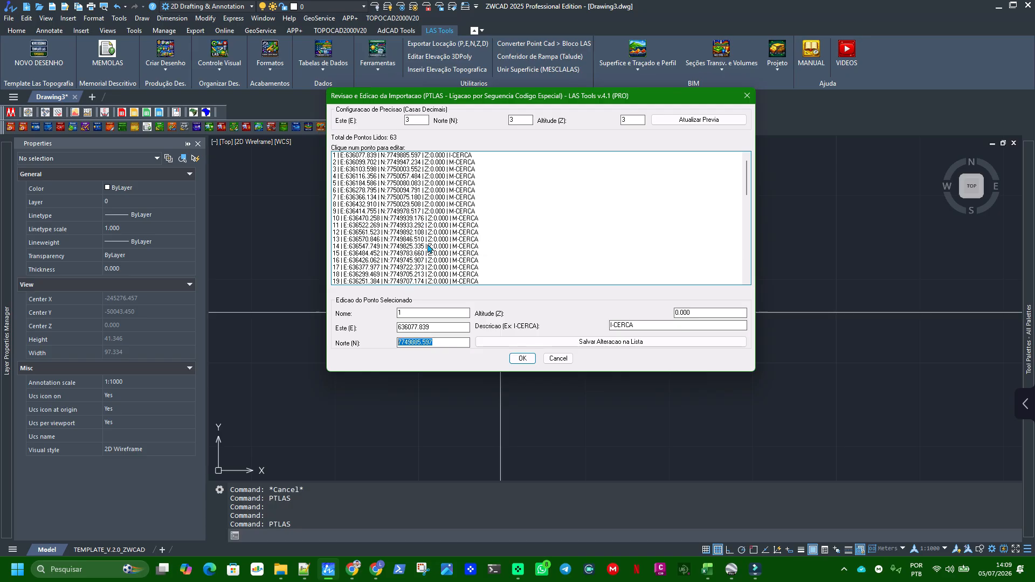
Browse the imported point list and examine the description code of point 36
scroll(356, 231, "down", 4)
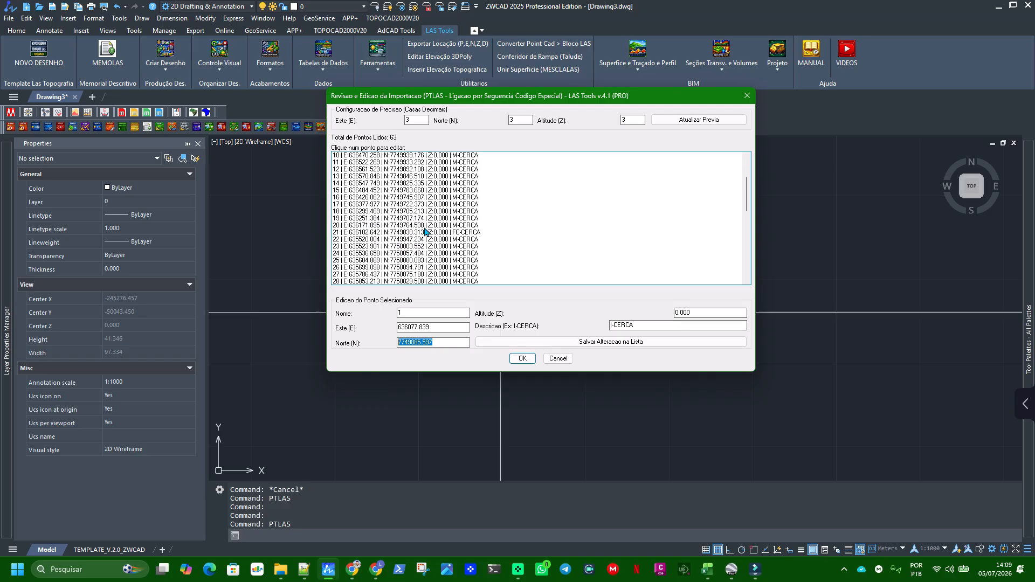
scroll(359, 262, "down", 2)
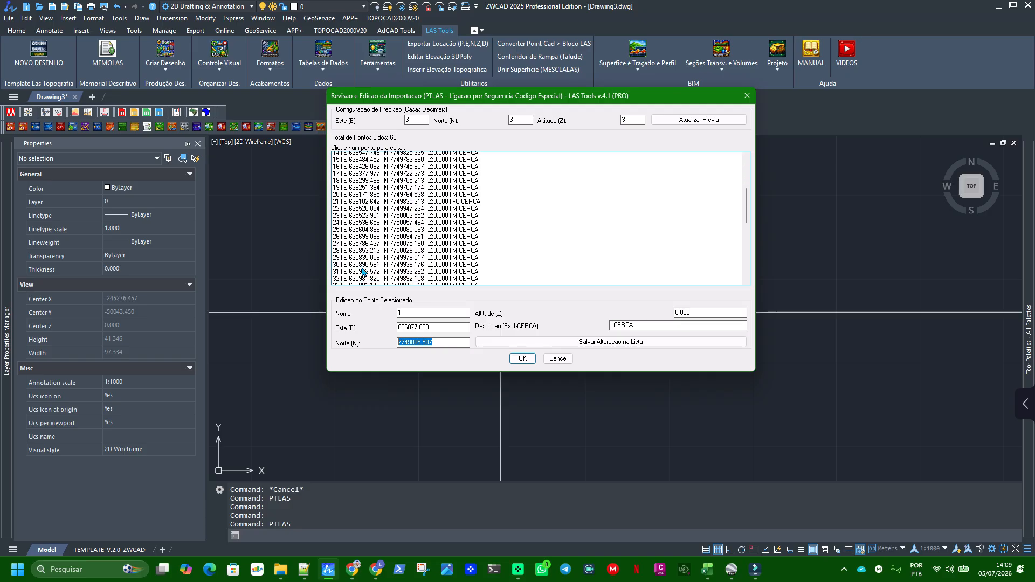
left_click(336, 275)
scroll(388, 278, "down", 2)
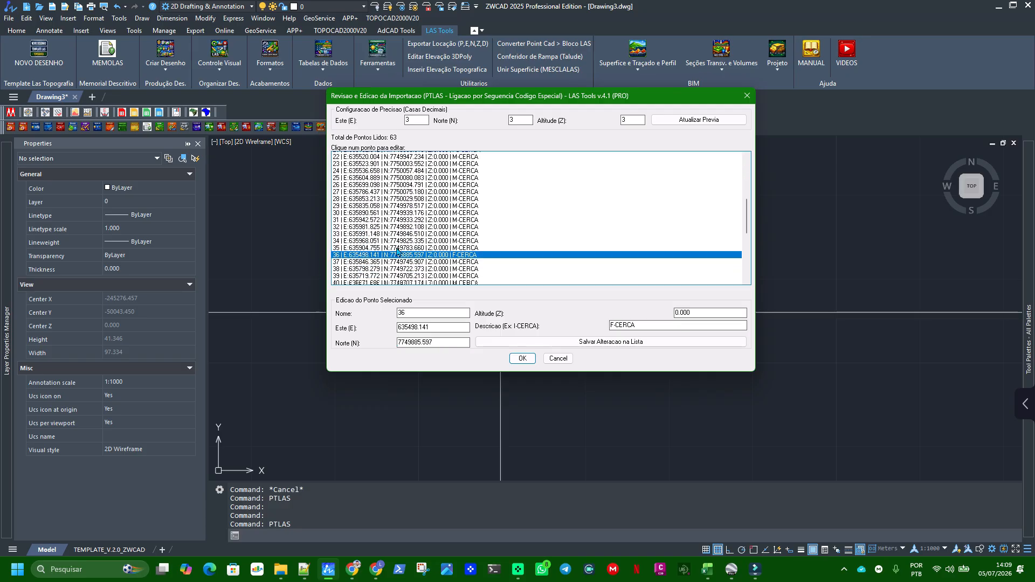
scroll(389, 227, "down", 3)
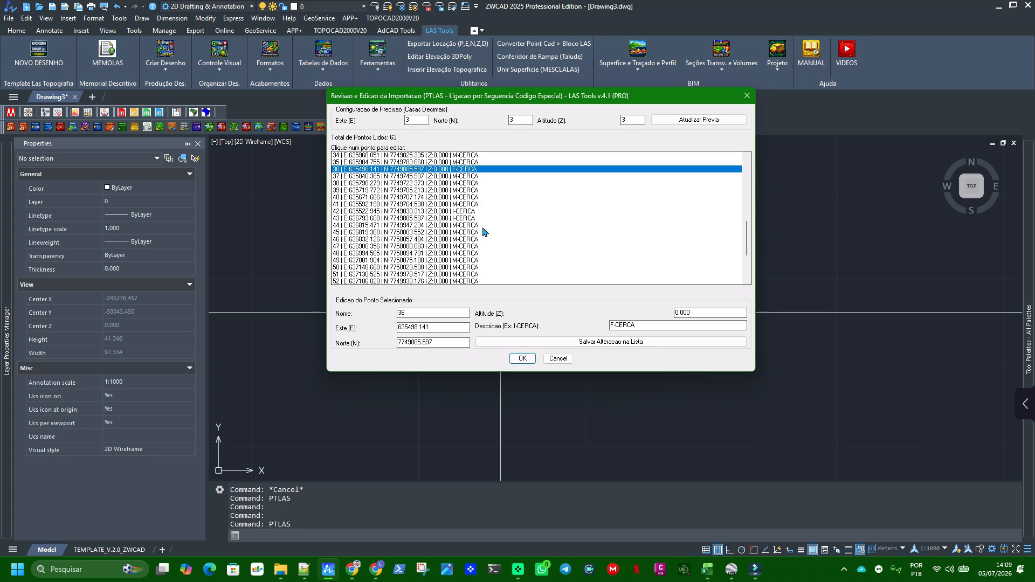
scroll(461, 165, "up", 1)
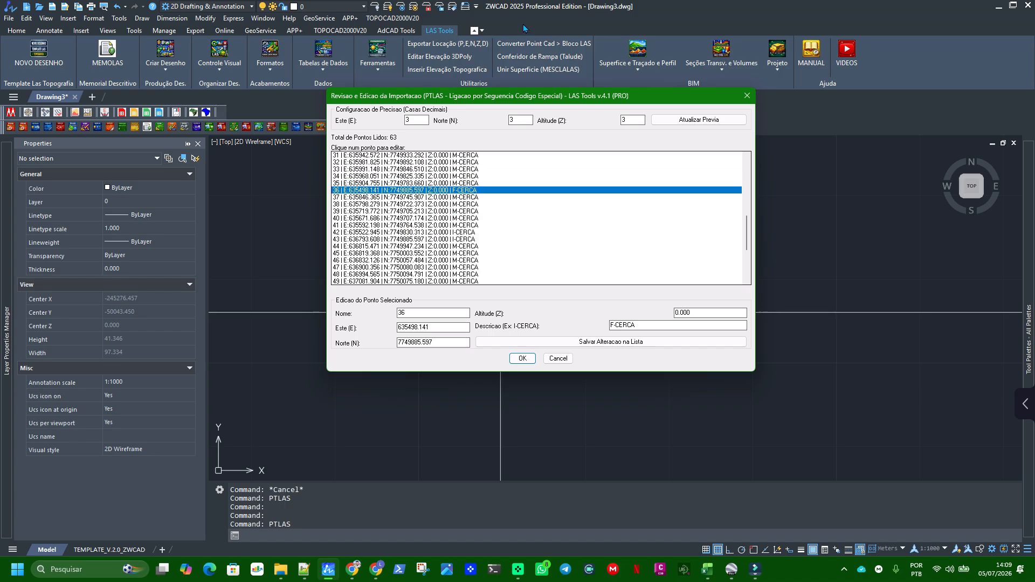
double_click(638, 326)
scroll(533, 270, "up", 10)
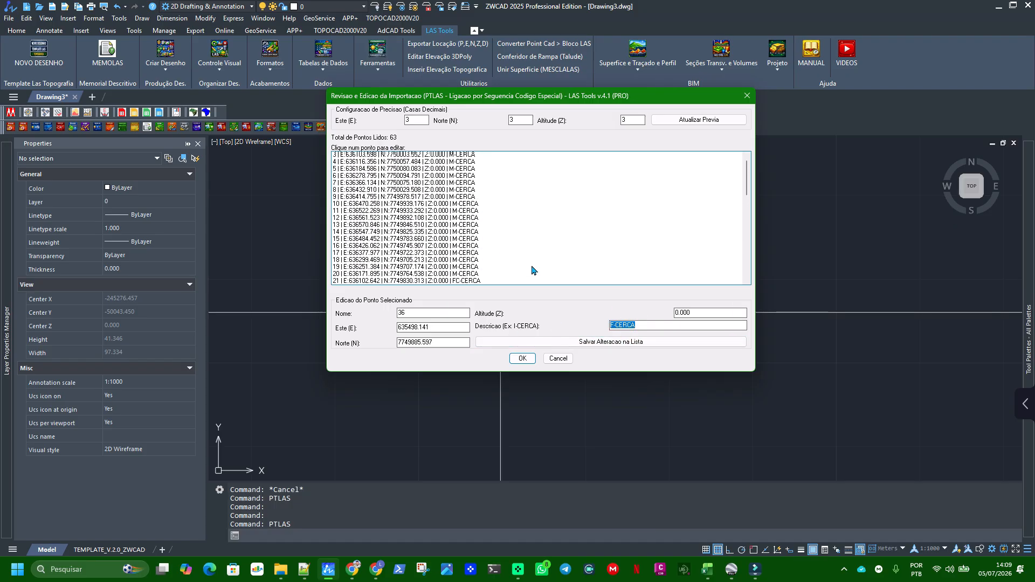
Change the description of point 1 to TESTE and save the change in the list
left_click(456, 156)
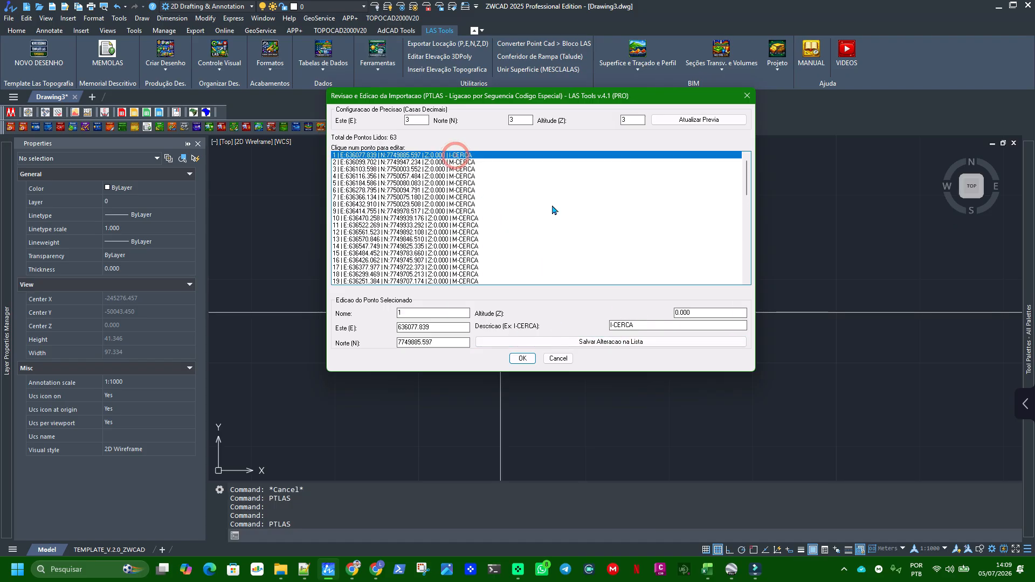
left_click(649, 325)
key("ctrl+c")
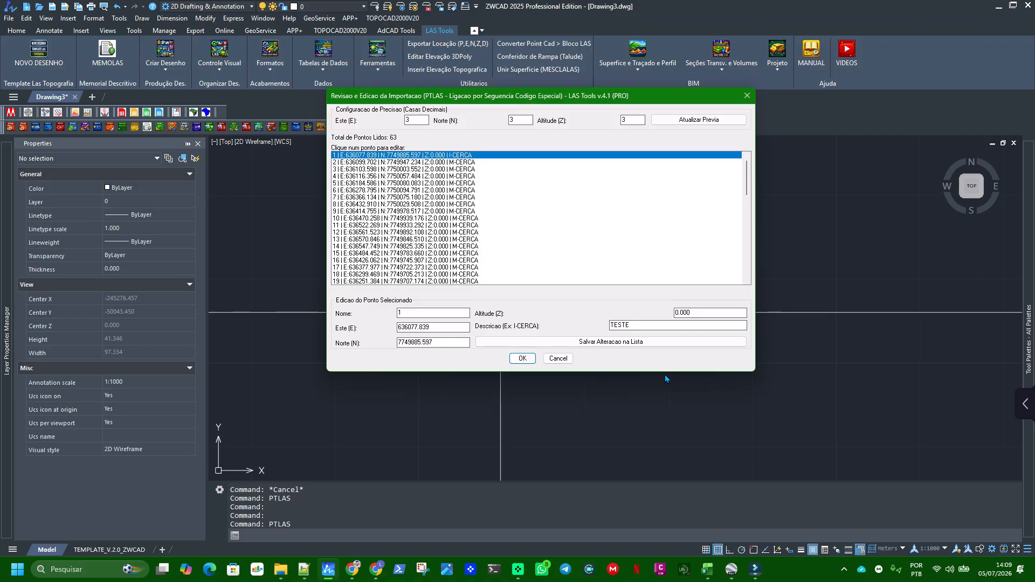
left_click(617, 345)
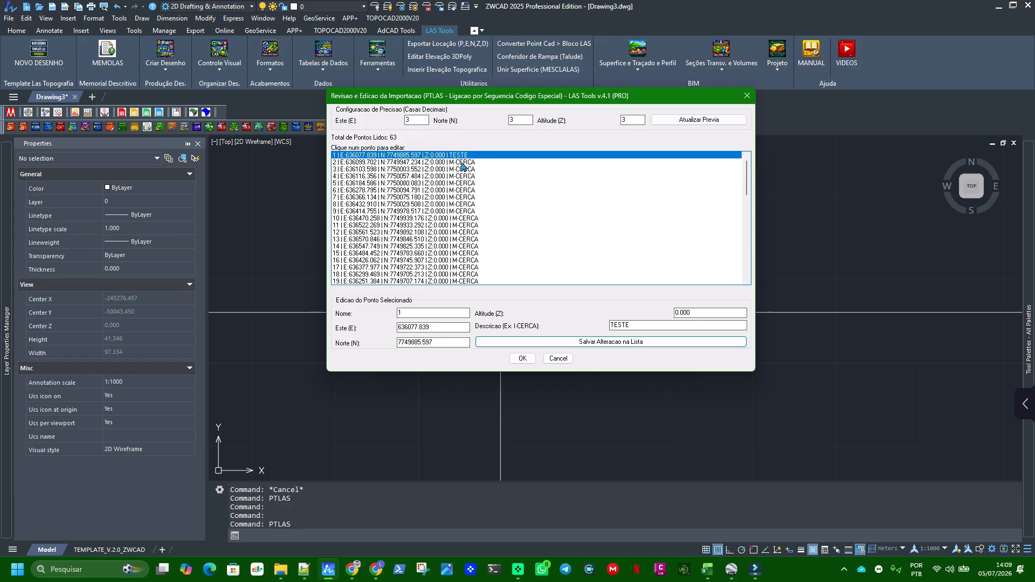
Restore the description of point 1 to I-CERCA and save the change in the list
left_click(463, 162)
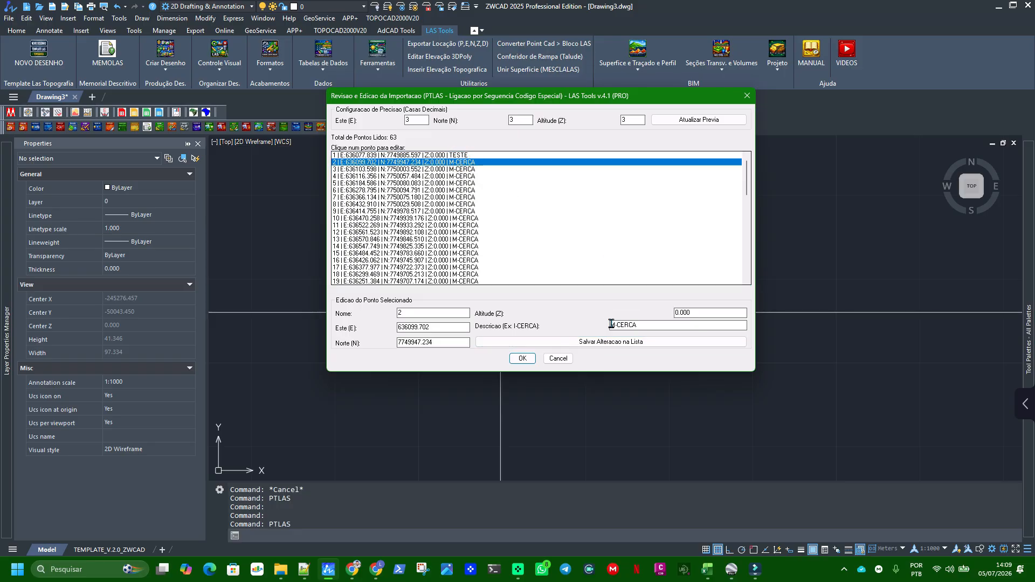
left_click(469, 155)
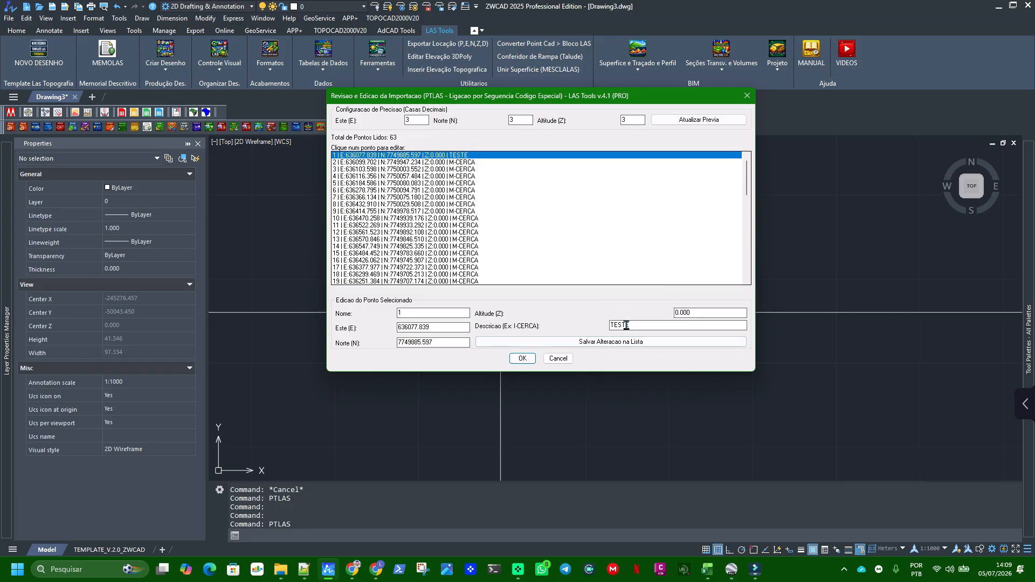
left_click_drag(631, 324, 488, 307)
key("ctrl+v")
left_click(638, 342)
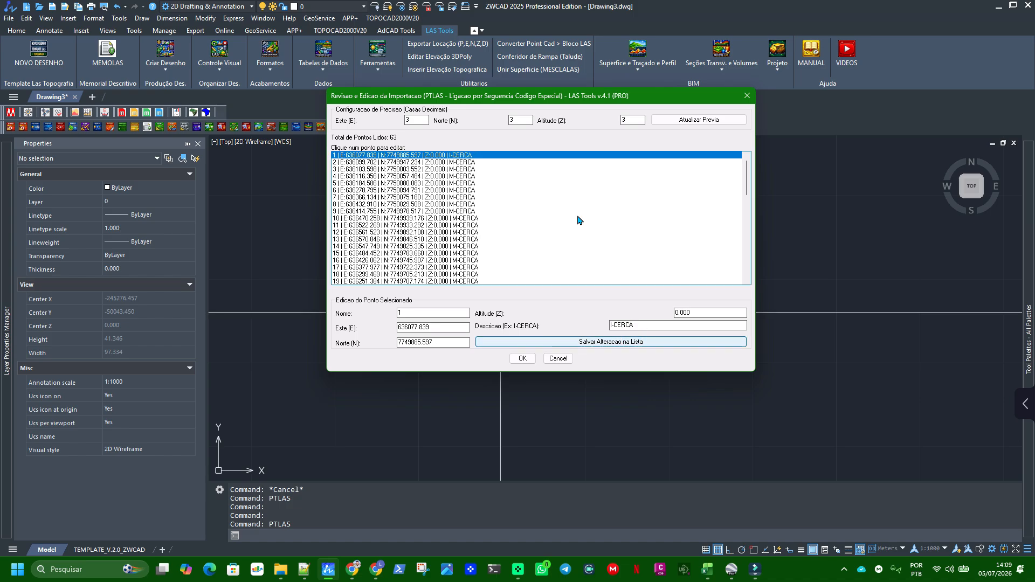
Look over the remaining points and accept the review to import the vertices and draw the fence polylines
scroll(457, 183, "down", 8)
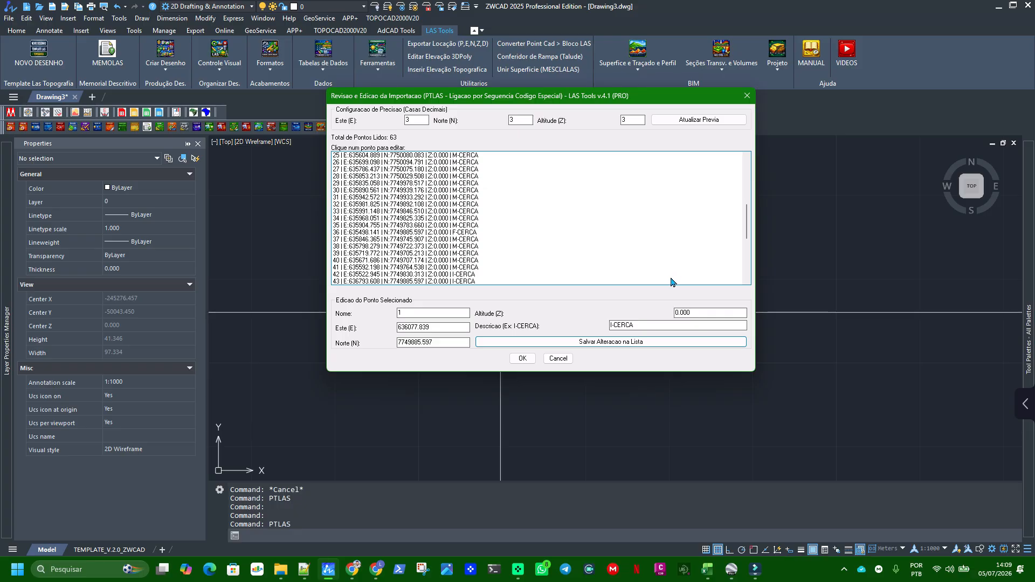
left_click_drag(573, 97, 608, 99)
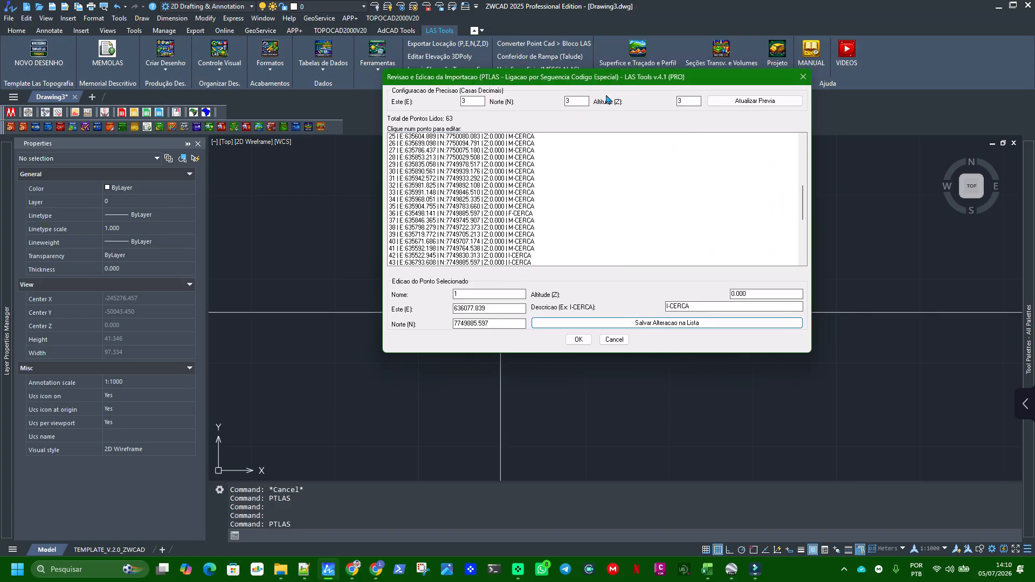
left_click(578, 340)
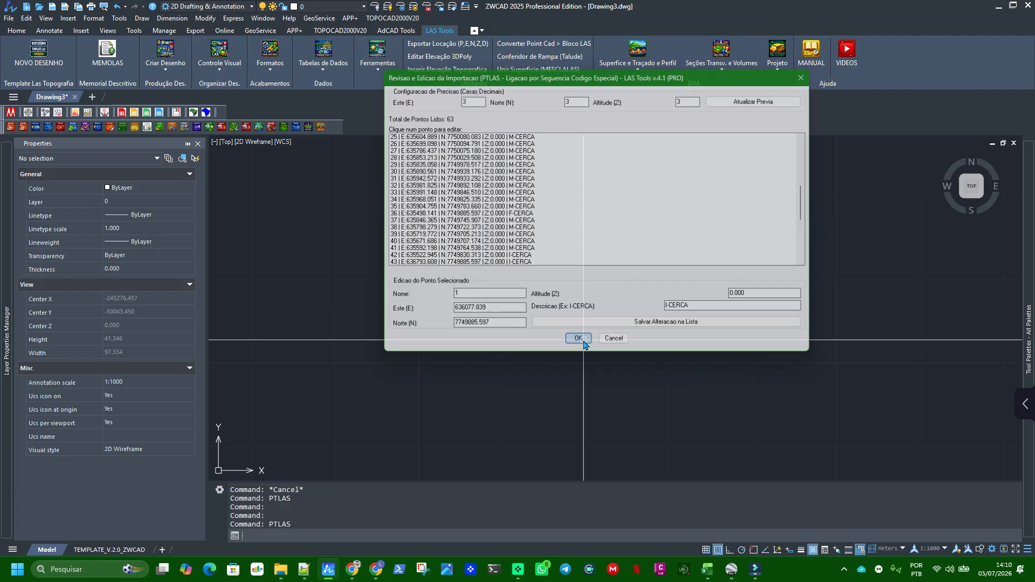
Inspect the linked fence polylines and check the layer and attributes of the vertex 50 block
middle_click_drag(825, 237, 710, 256)
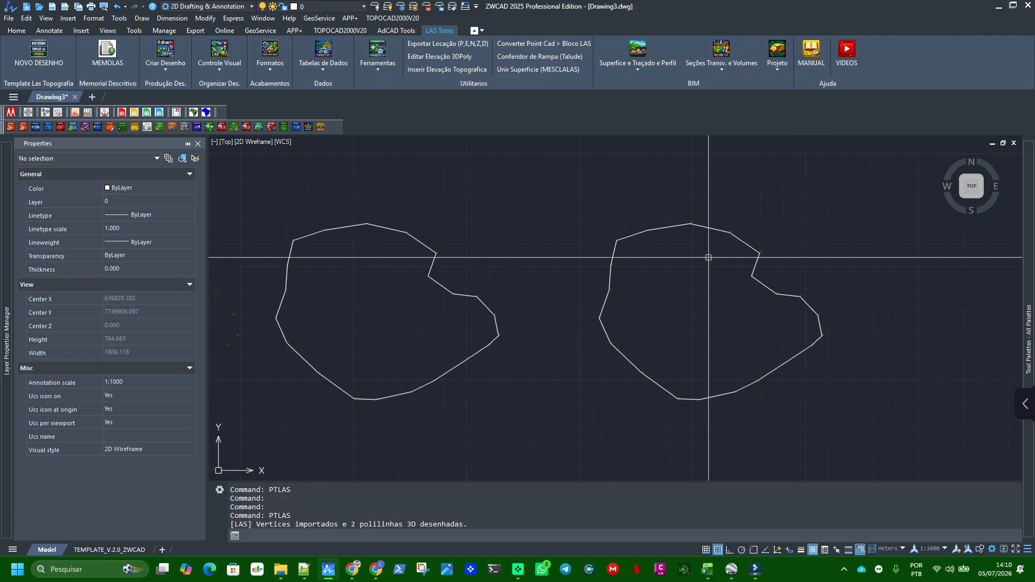
middle_click_drag(596, 264, 655, 258)
middle_click_drag(812, 270, 648, 269)
scroll(648, 269, "up", 10)
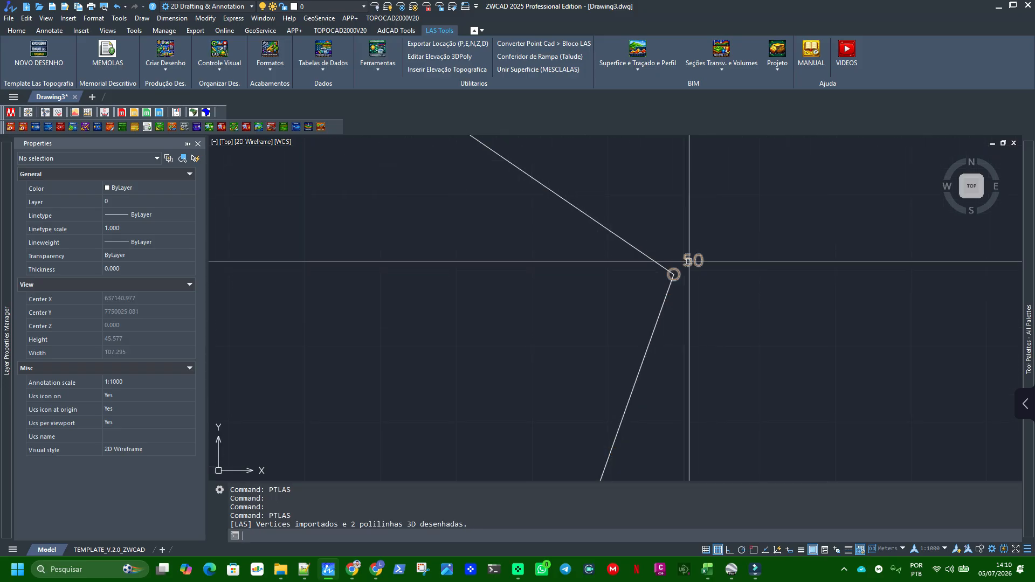
scroll(677, 170, "up", 2)
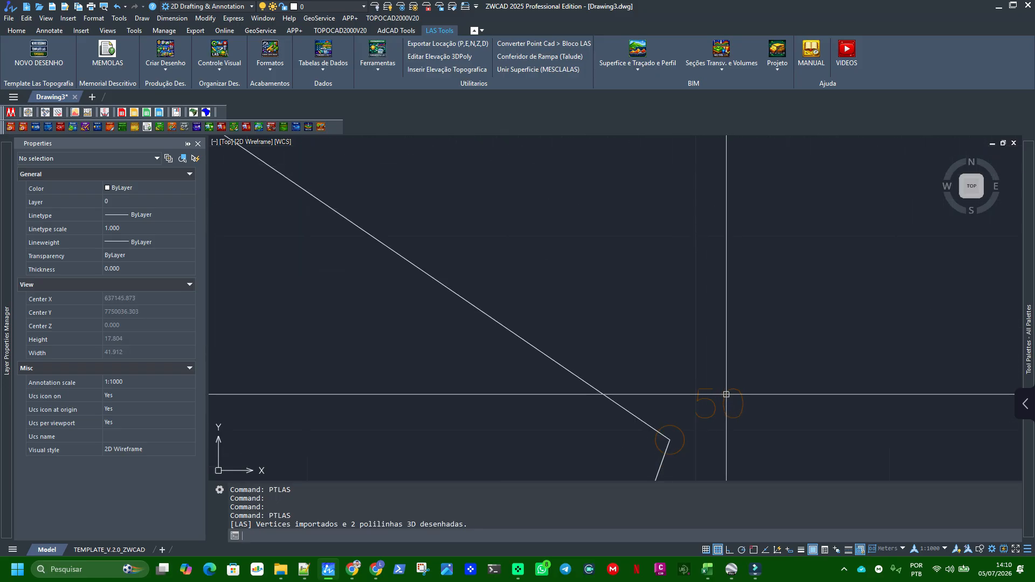
left_click(727, 394)
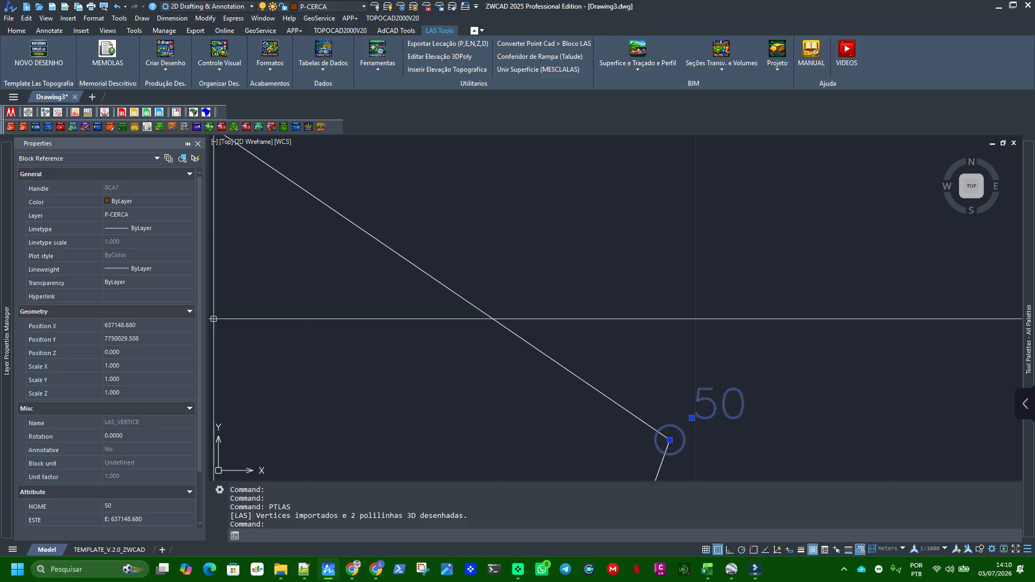
scroll(573, 301, "down", 1)
scroll(117, 396, "down", 1)
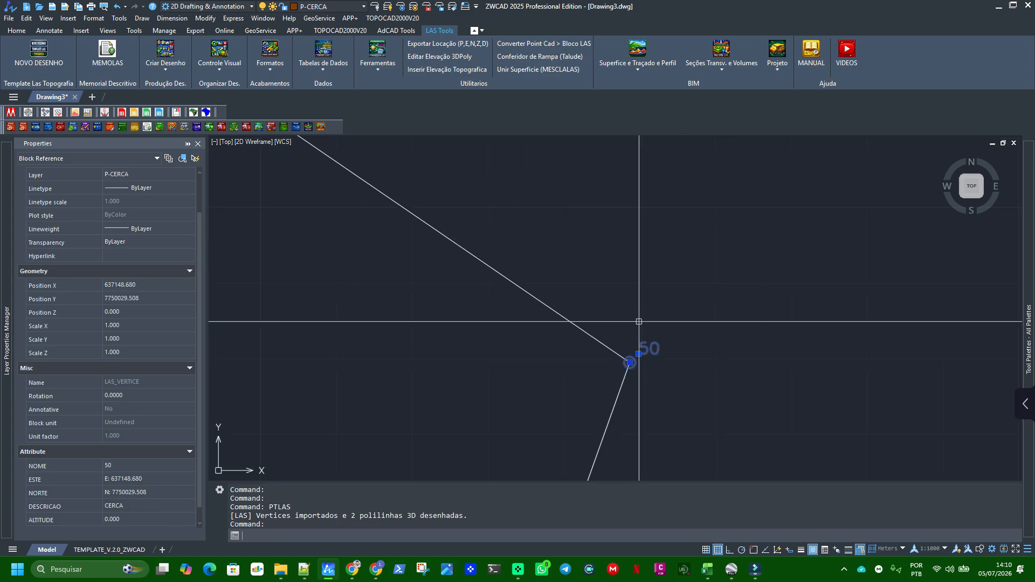
Select all vertex blocks similar to the vertex 50 block to check their shared layer and extent, then clear the selection
key("Escape")
scroll(625, 312, "down", 1)
left_click_drag(563, 312, 705, 462)
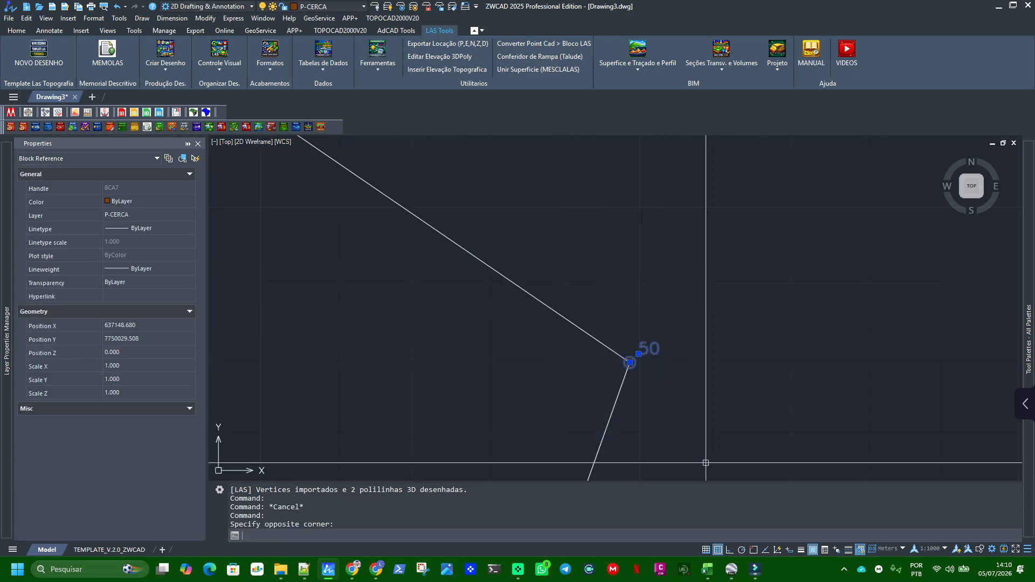
scroll(626, 251, "down", 4)
scroll(626, 252, "down", 4)
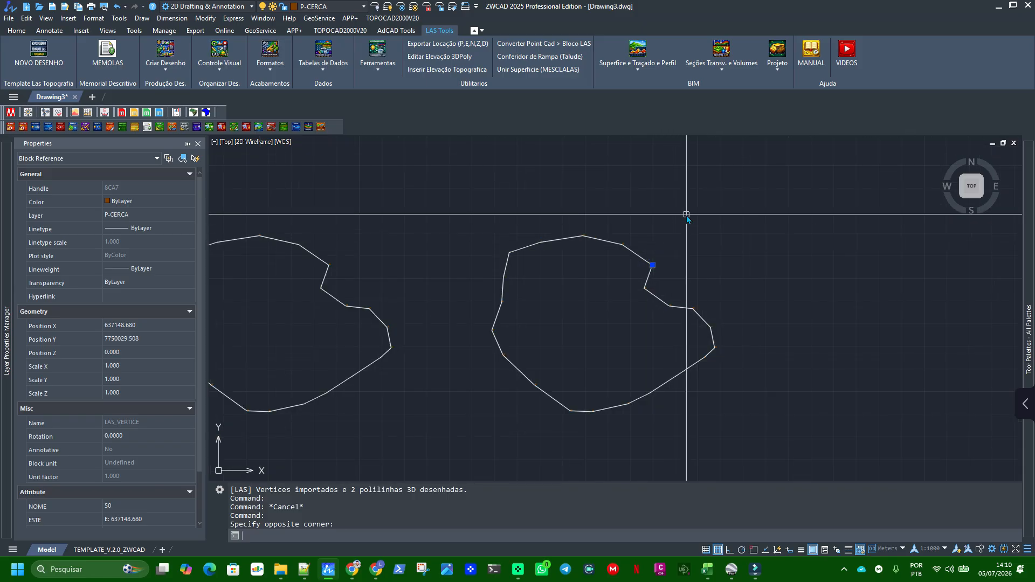
right_click(686, 216)
left_click(742, 456)
scroll(769, 261, "down", 4)
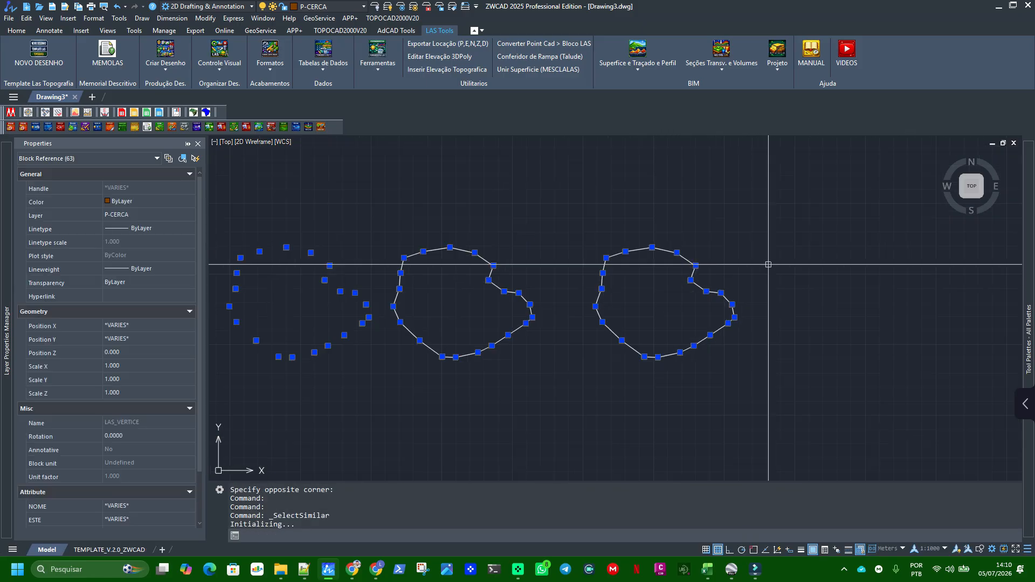
scroll(579, 267, "up", 5)
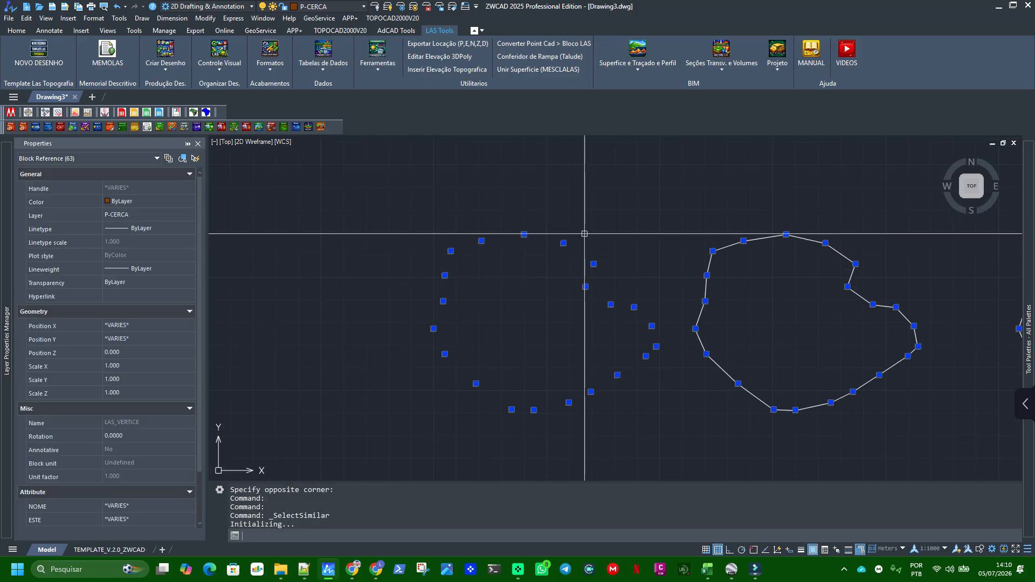
key("Escape")
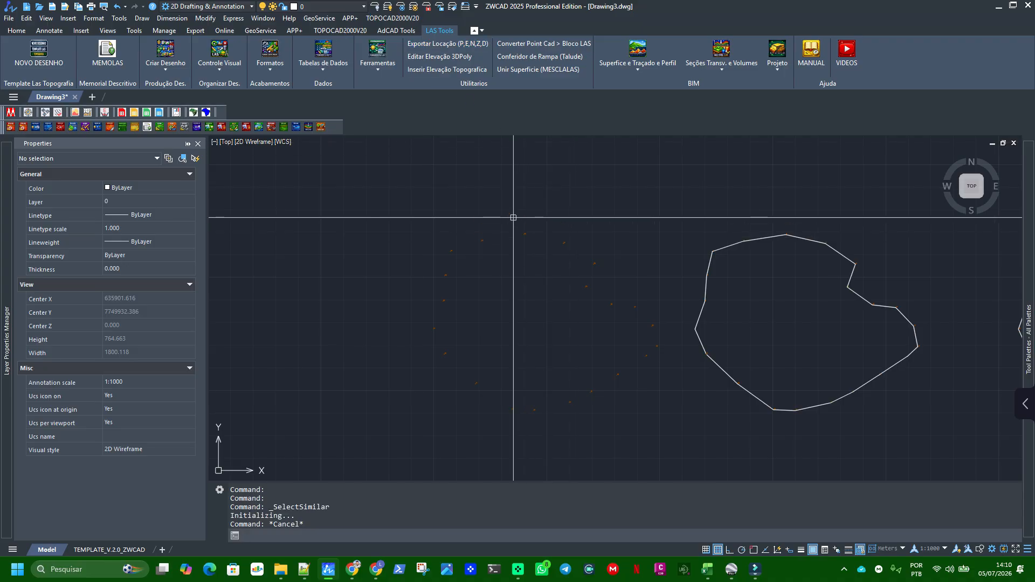
Check the layer and attributes of the vertex 26 block in the unlinked point group
left_click(564, 242)
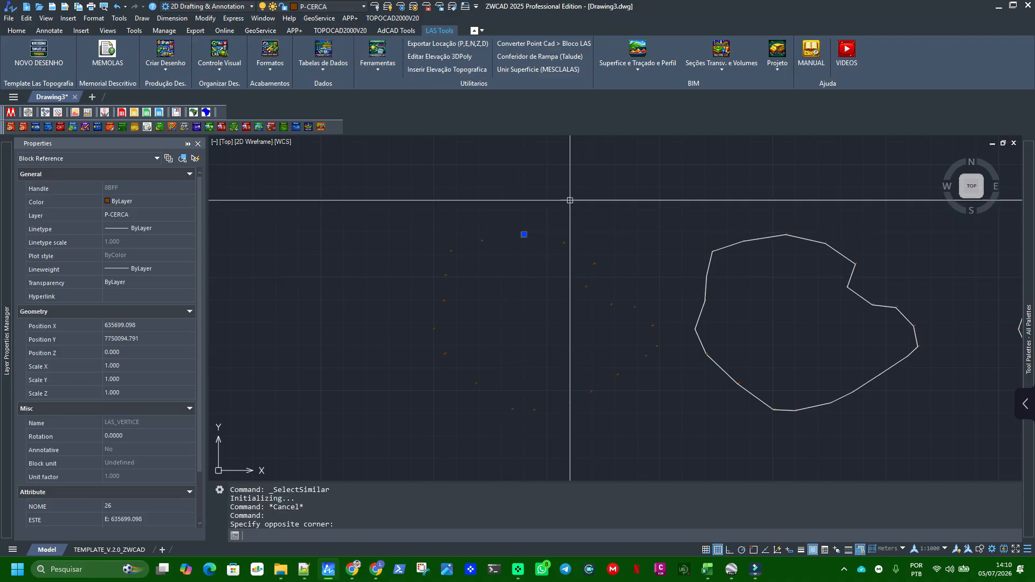
scroll(543, 234, "up", 7)
key("Escape")
scroll(875, 291, "down", 4)
middle_click_drag(459, 291, 444, 232)
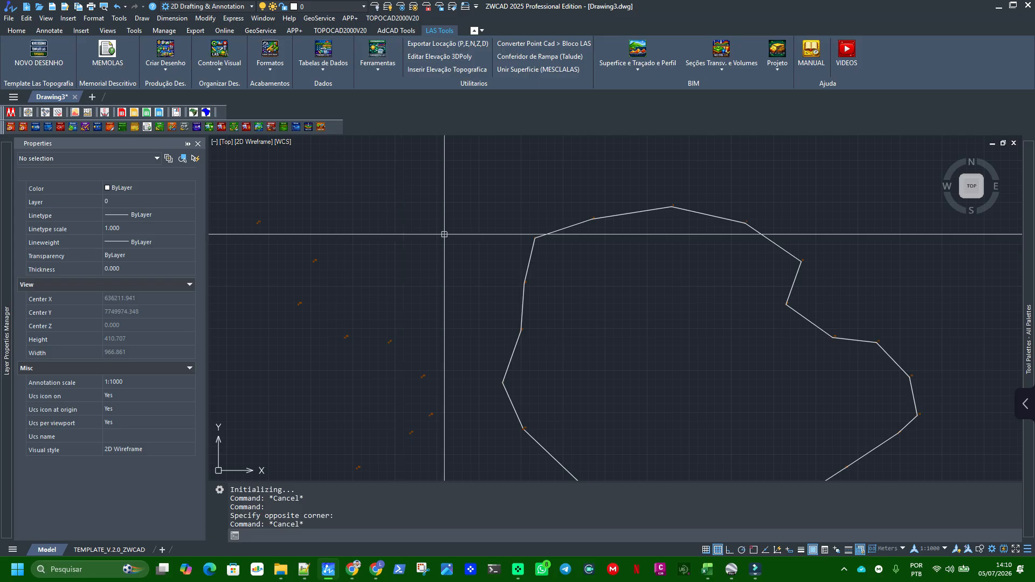
Change the color of the fence polylines' CERCA layer to green
left_click(620, 215)
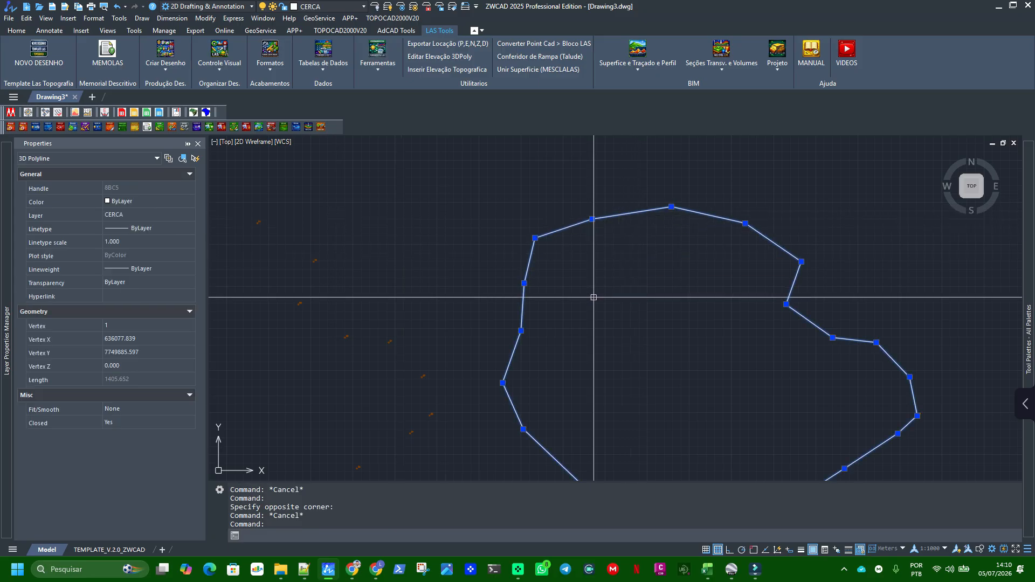
left_click(314, 4)
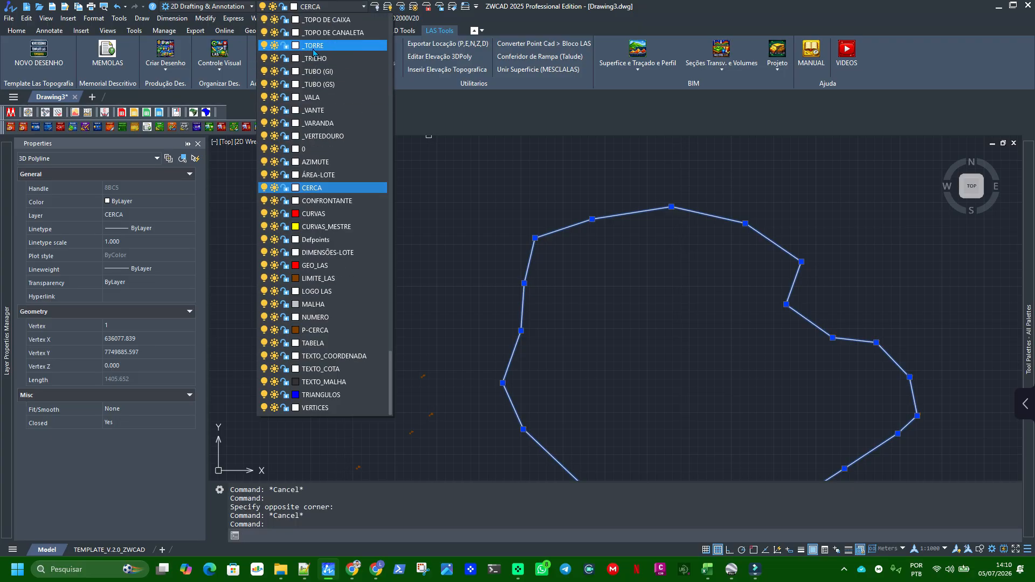
left_click(295, 190)
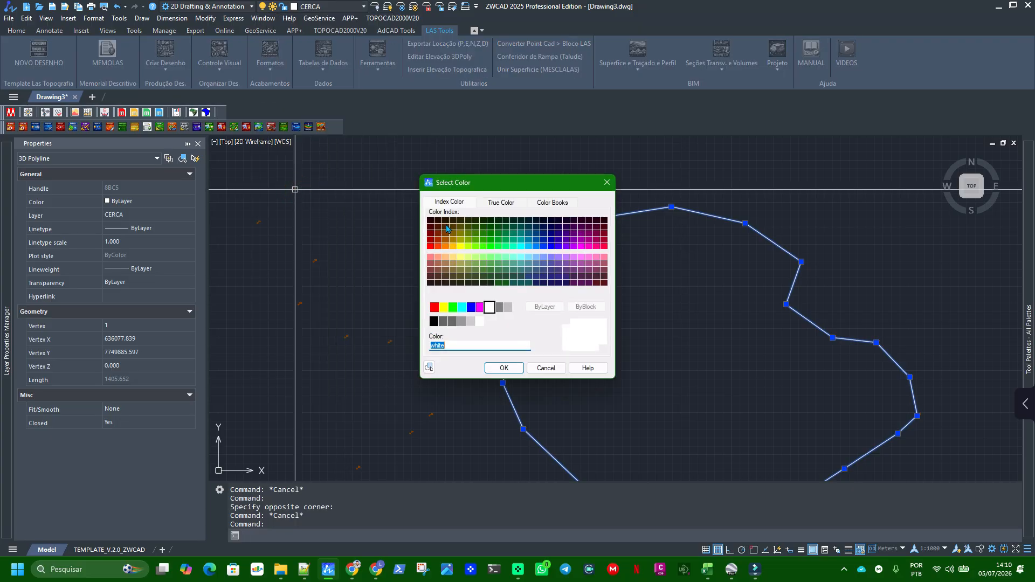
left_click(453, 308)
left_click(511, 371)
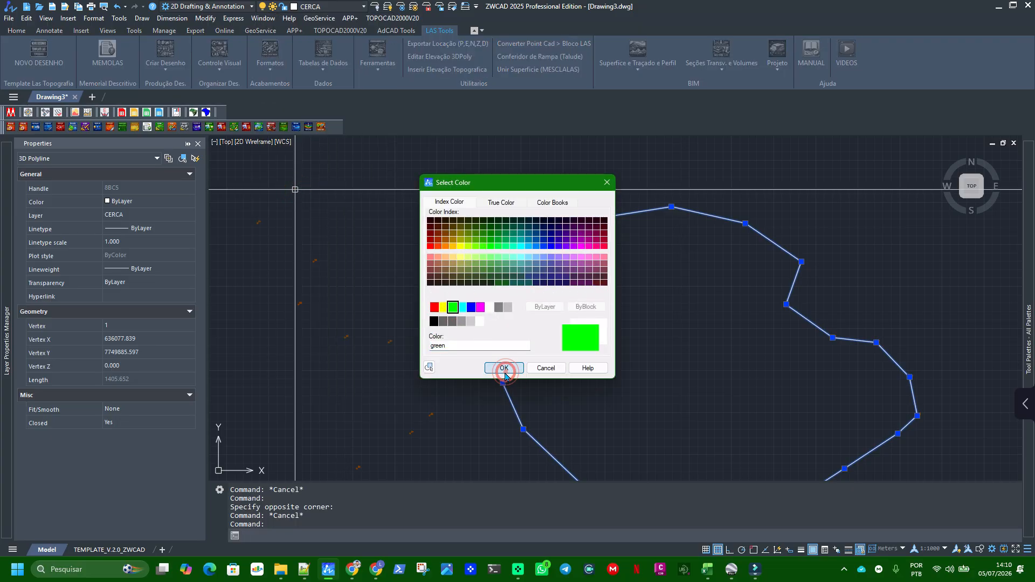
key("Escape")
scroll(543, 204, "down", 5)
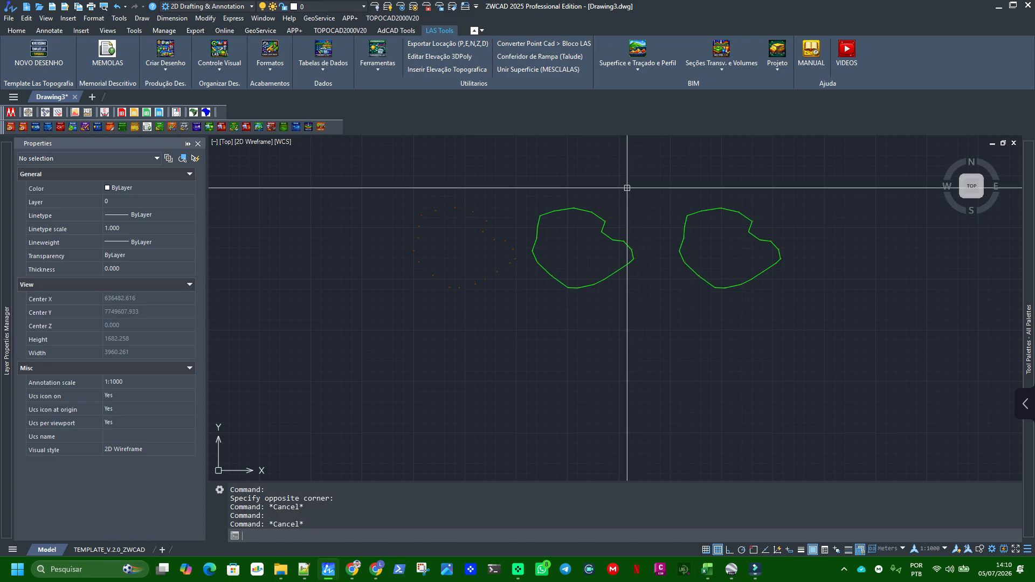
Turn off the drawing grid while examining the vertex numbers of the unlinked point group
scroll(560, 198, "up", 2)
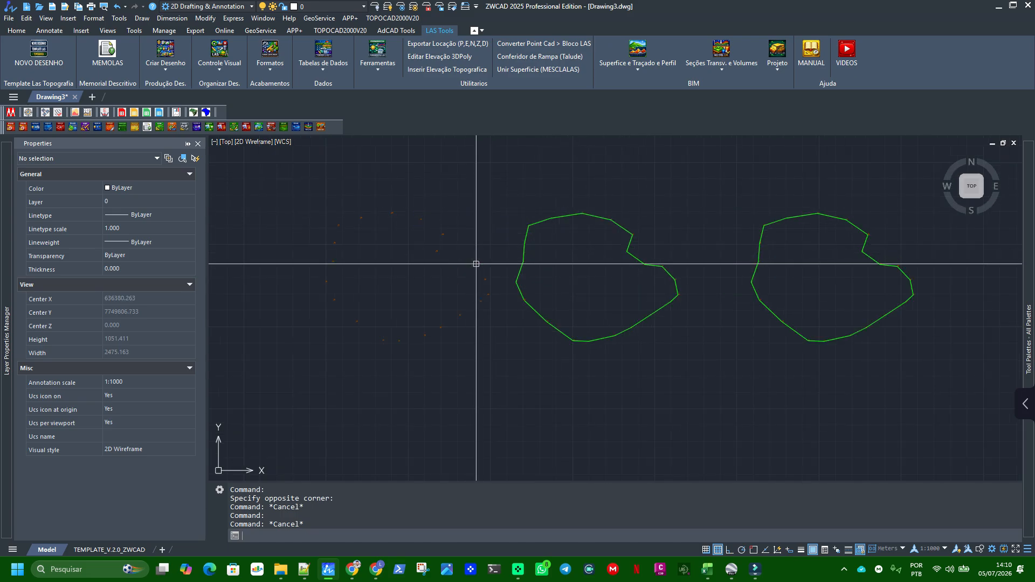
middle_click_drag(411, 263, 481, 273)
scroll(406, 291, "up", 6)
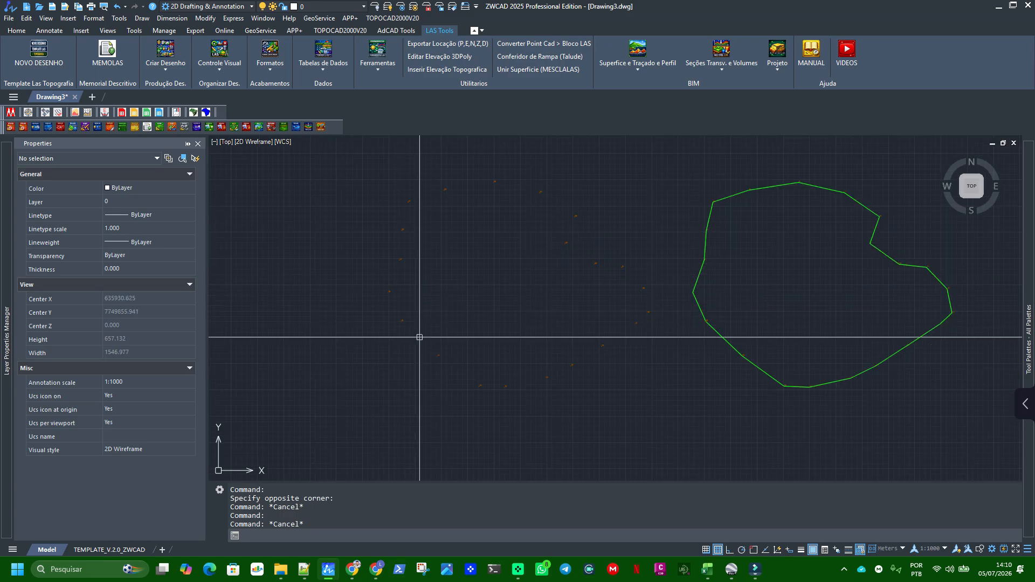
middle_click_drag(354, 166, 406, 293)
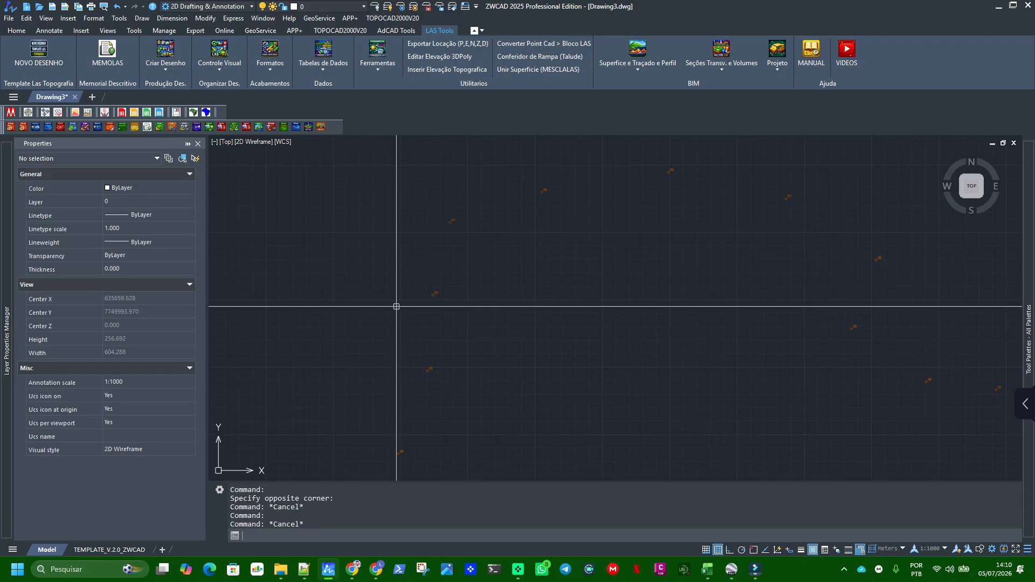
scroll(398, 305, "up", 5)
scroll(431, 399, "down", 3)
middle_click_drag(455, 437, 510, 296)
scroll(469, 419, "up", 3)
middle_click_drag(474, 365, 466, 321)
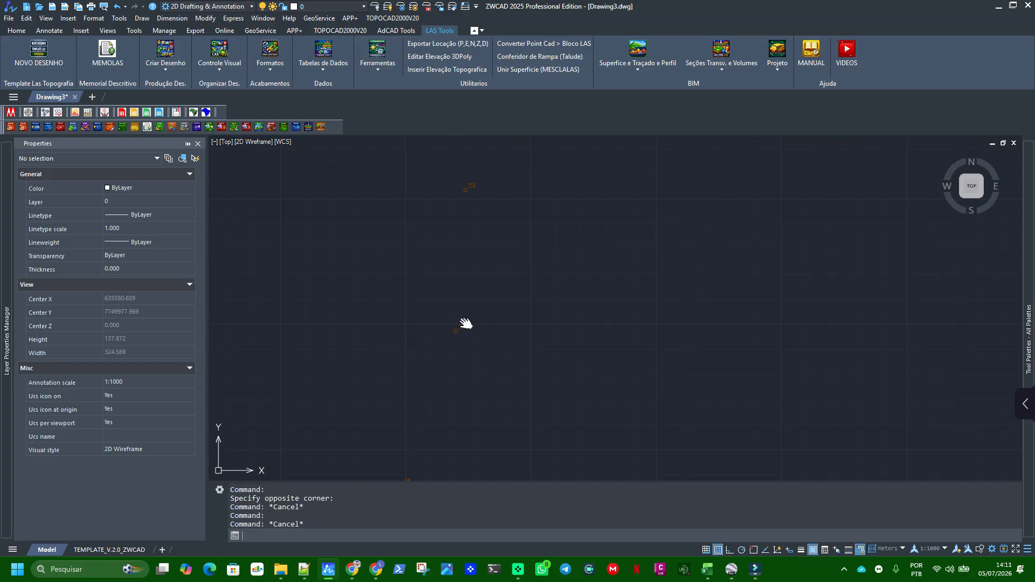
key("F7")
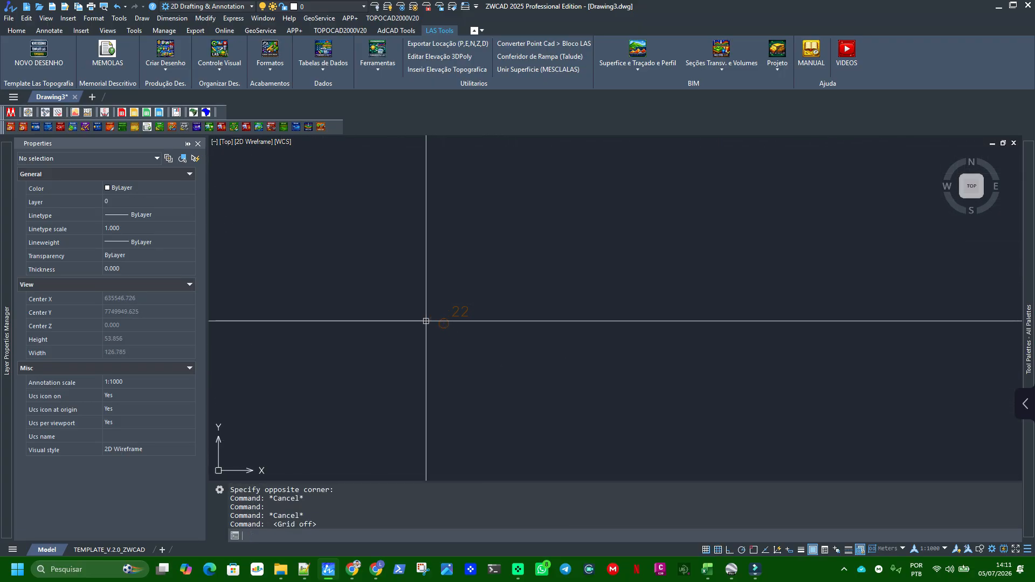
Trace the vertex numbering around the unlinked point group and check the properties of the vertex 36 block
scroll(426, 305, "down", 8)
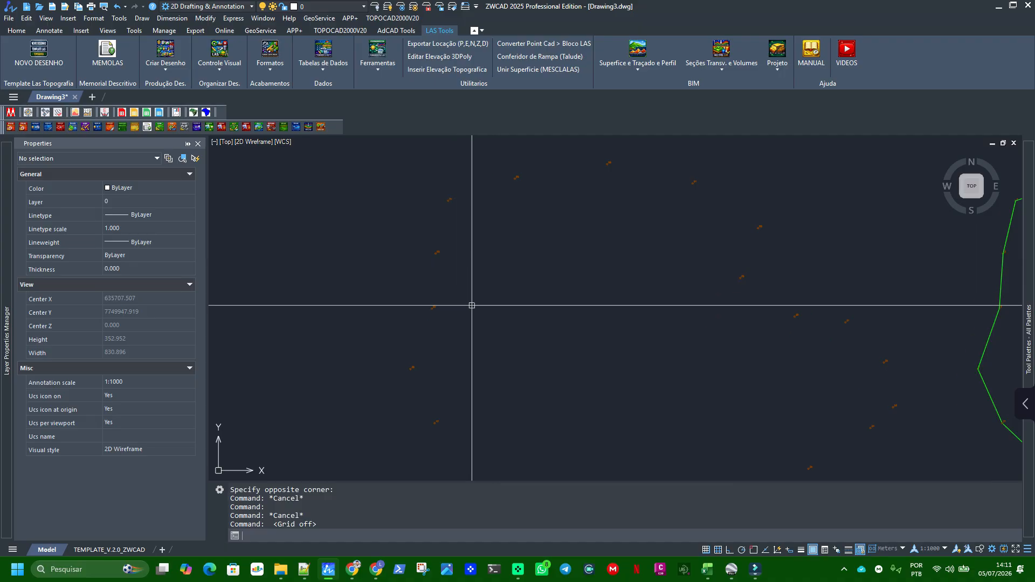
scroll(405, 376, "up", 3)
scroll(416, 345, "down", 2)
middle_click_drag(496, 427, 482, 363)
scroll(443, 386, "up", 1)
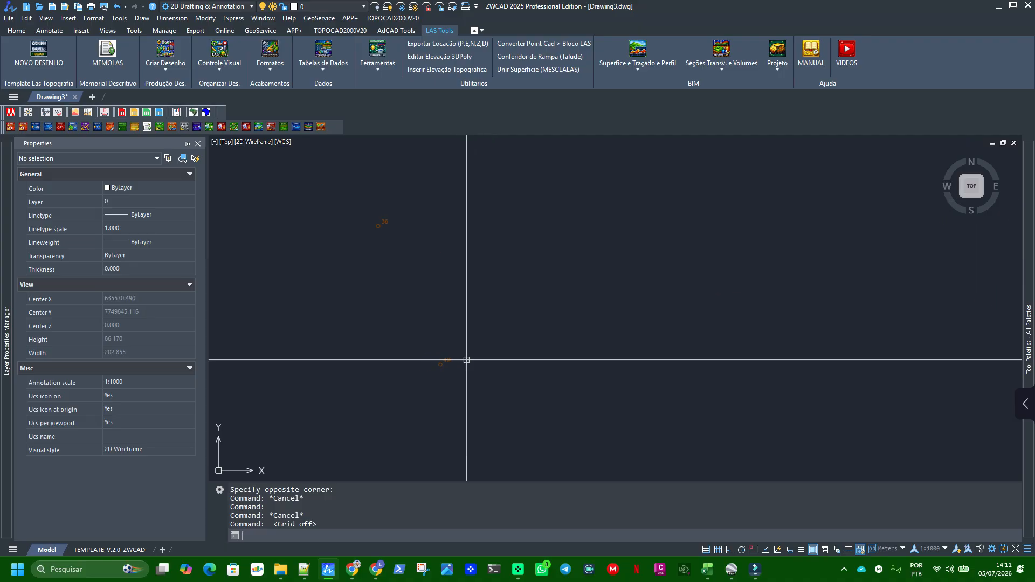
middle_click_drag(477, 326, 423, 381)
mouse_move(430, 250)
middle_mouse_down()
mouse_move(483, 320)
mouse_move(424, 229)
middle_mouse_up()
scroll(356, 344, "down", 1)
left_click(352, 330)
left_click(400, 351)
scroll(453, 344, "down", 1)
middle_click_drag(730, 444, 659, 362)
scroll(591, 282, "up", 4)
middle_click_drag(586, 286, 483, 378)
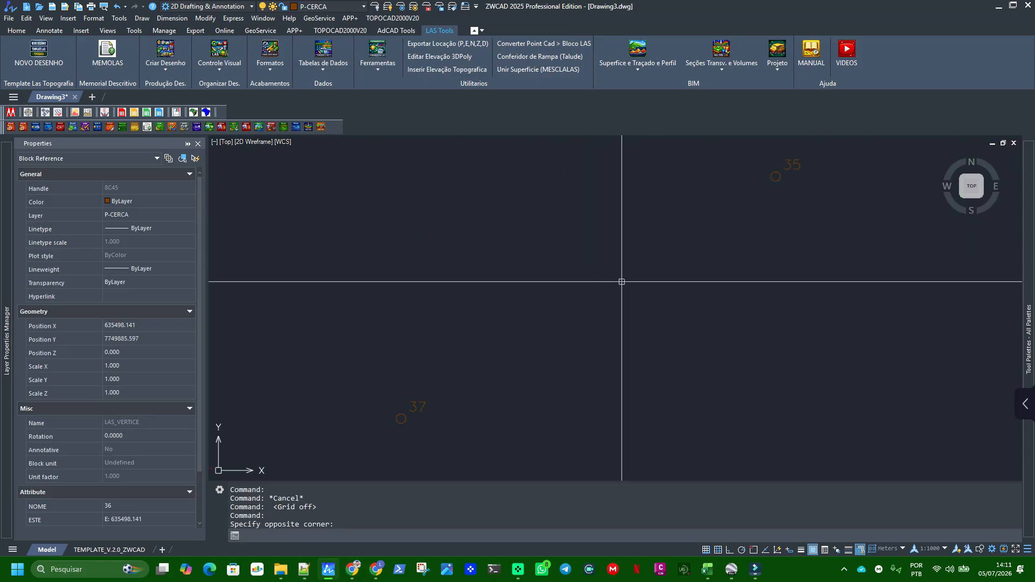
scroll(647, 277, "down", 4)
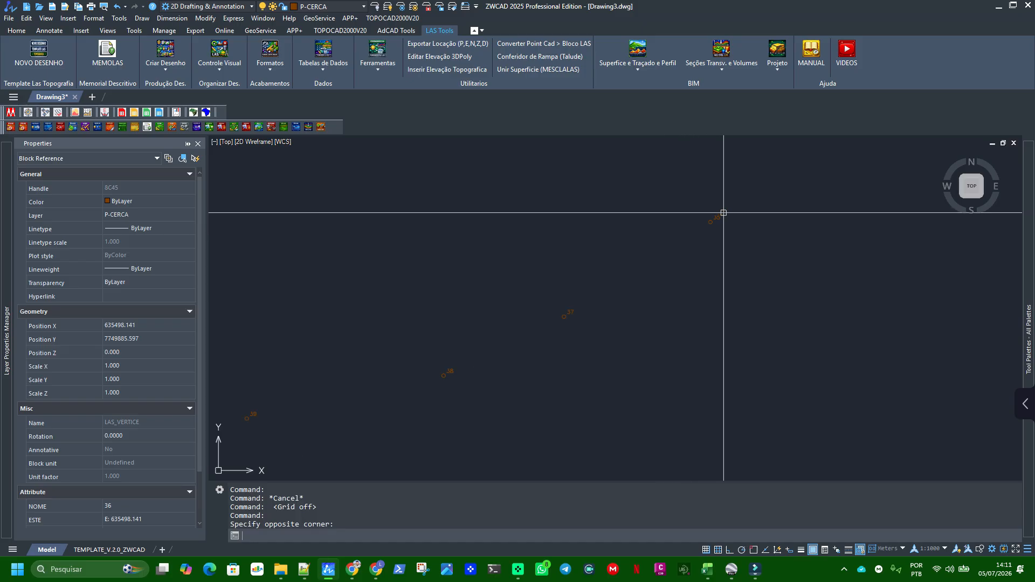
scroll(691, 243, "down", 2)
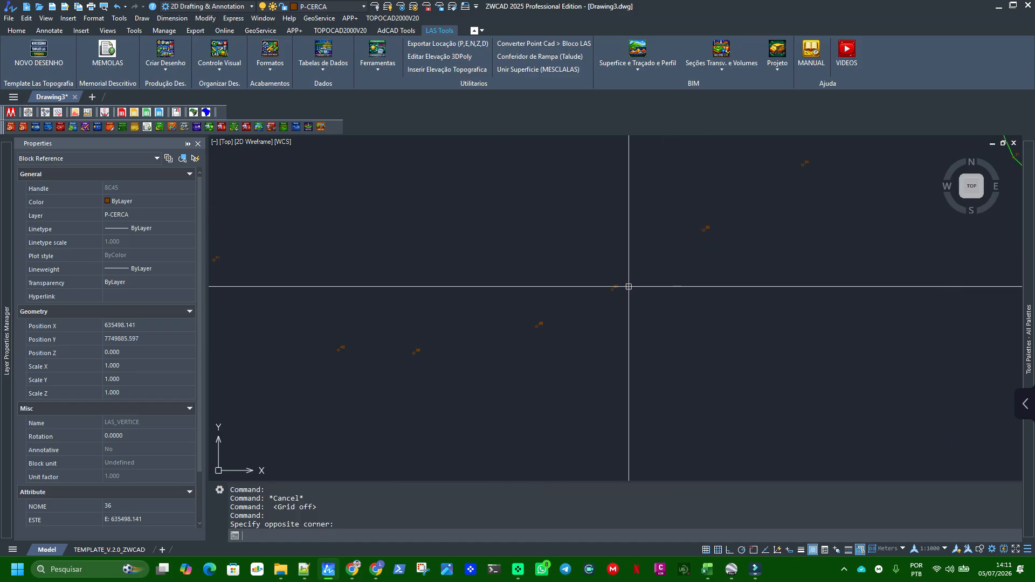
scroll(628, 286, "down", 2)
middle_click_drag(565, 300, 660, 387)
scroll(384, 237, "up", 8)
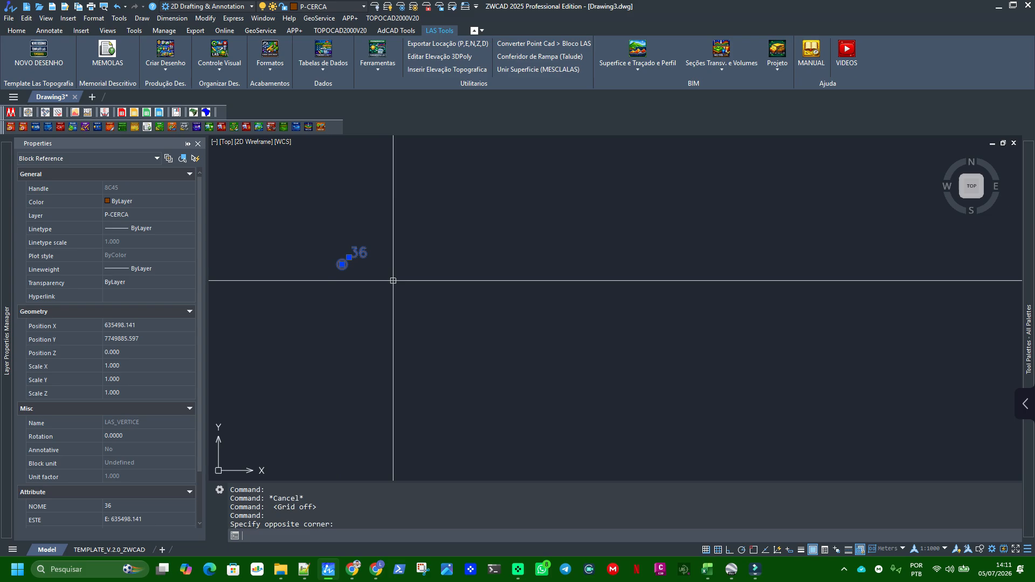
key("Escape")
Erase all imported vertex blocks and fence polylines from the drawing
scroll(393, 279, "down", 3)
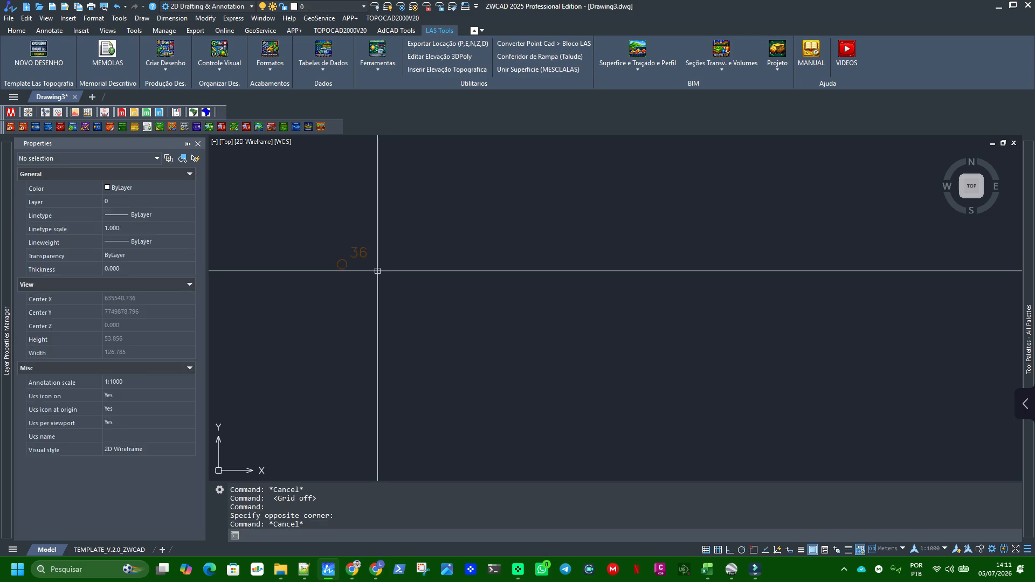
scroll(451, 253, "down", 6)
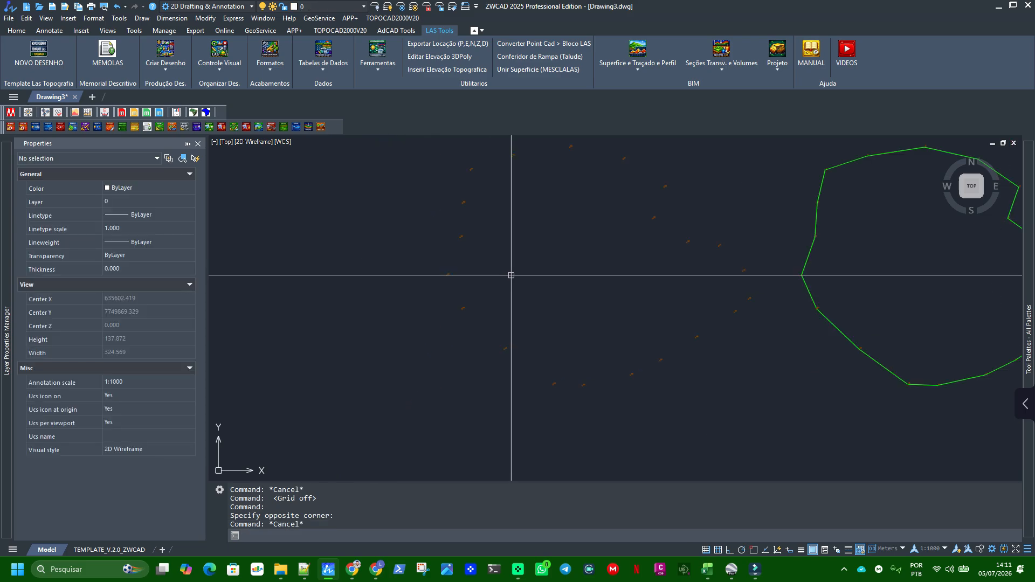
left_click(419, 208)
left_click(775, 357)
key("Delete")
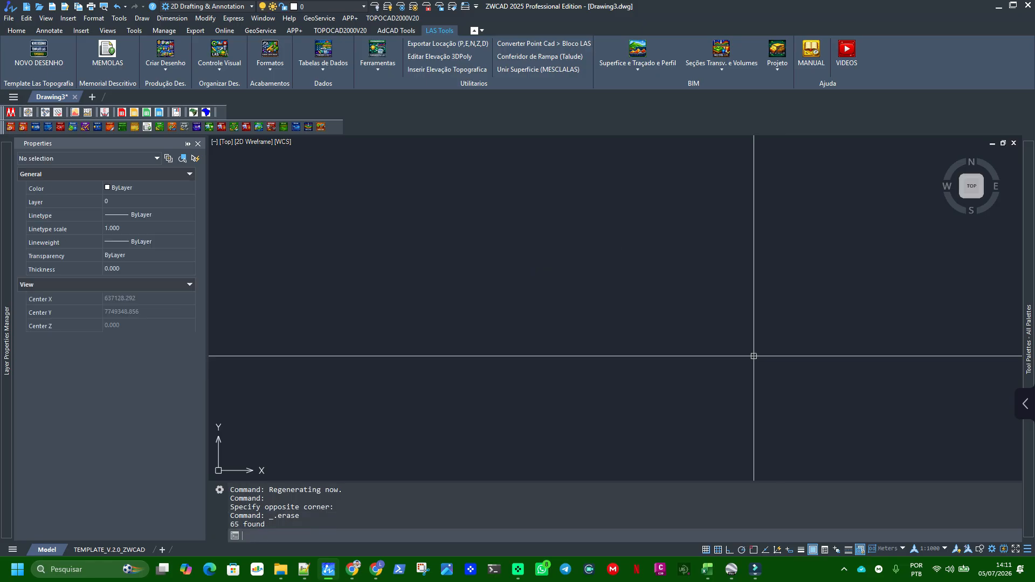
Run PTLAS on LIGAÇÃO AUTO.txt again, accepting the column order NOME, E (X), N (Y), Z, DESC
left_click(165, 57)
left_click(186, 121)
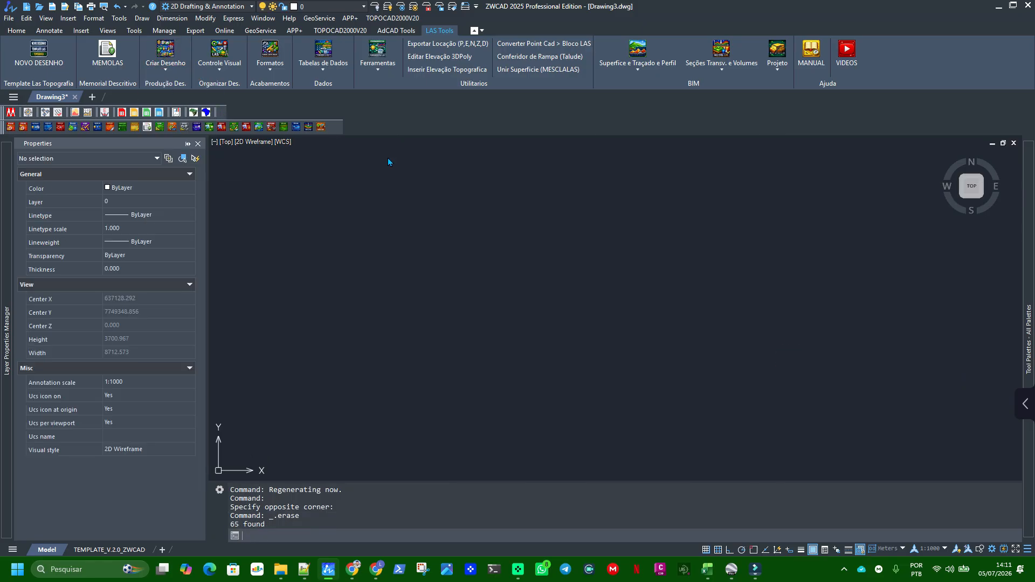
left_click(300, 160)
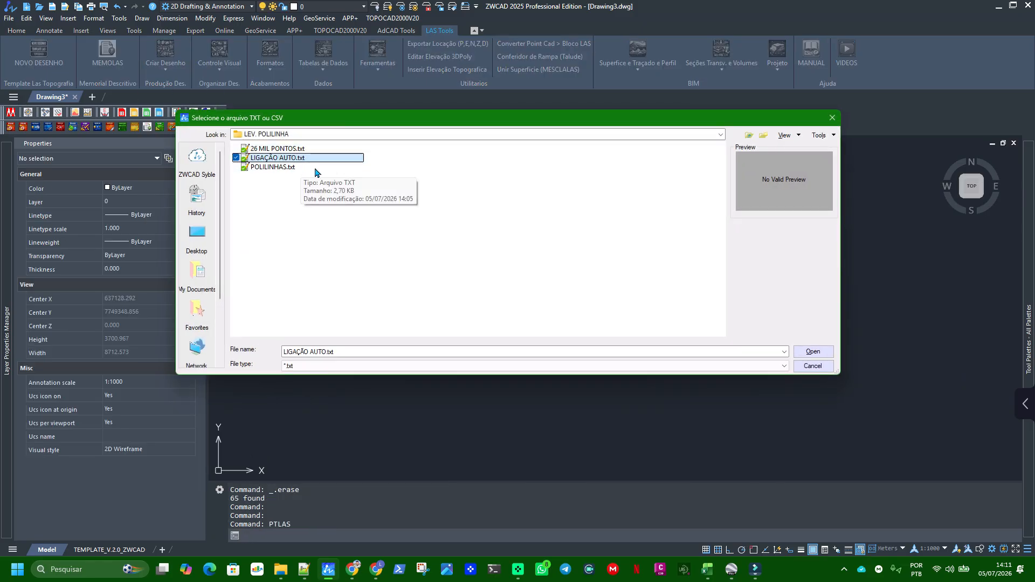
double_click(286, 160)
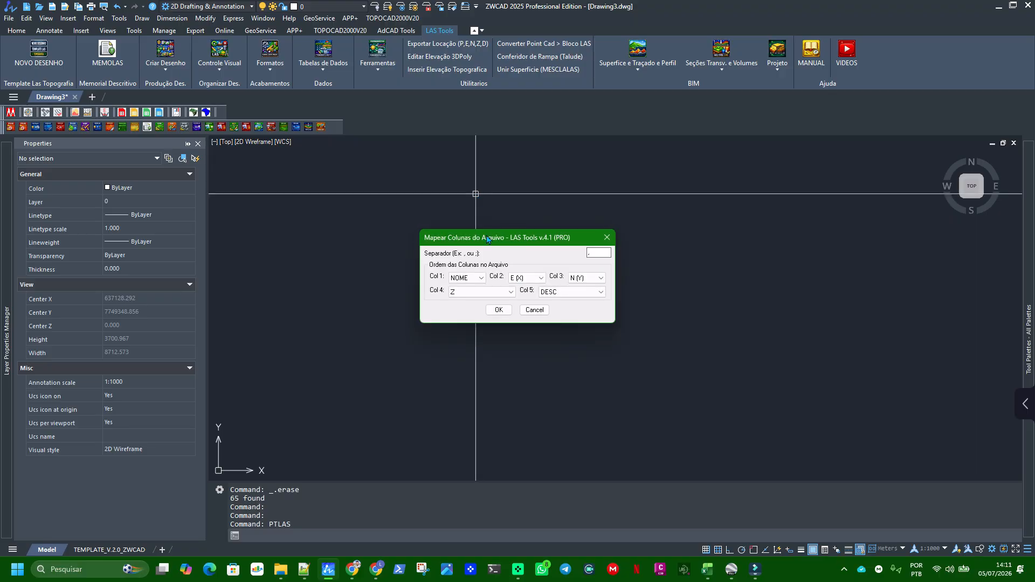
left_click(499, 310)
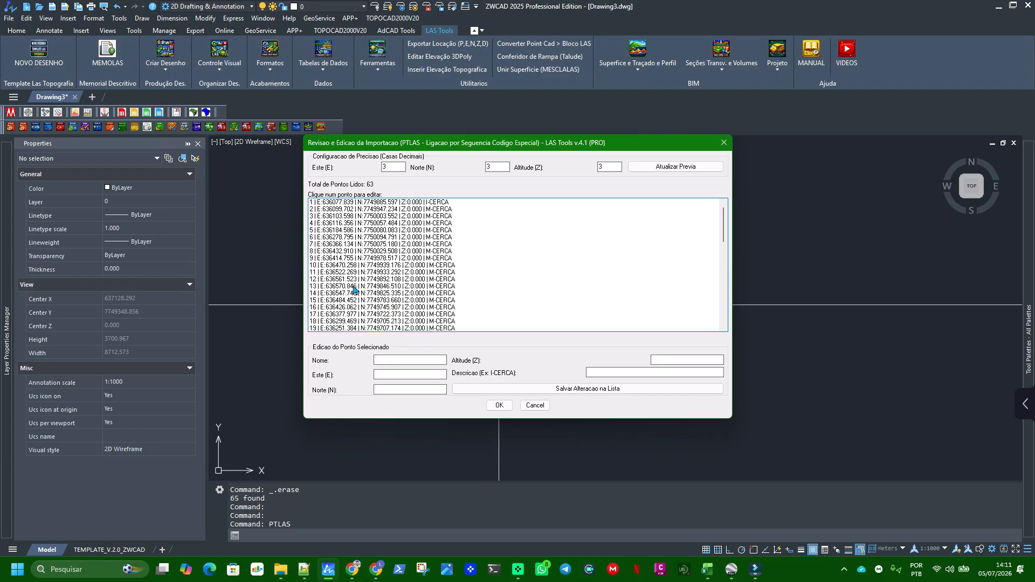
Change the description of point 22 to I-CERCA and save the change in the list
scroll(355, 290, "down", 2)
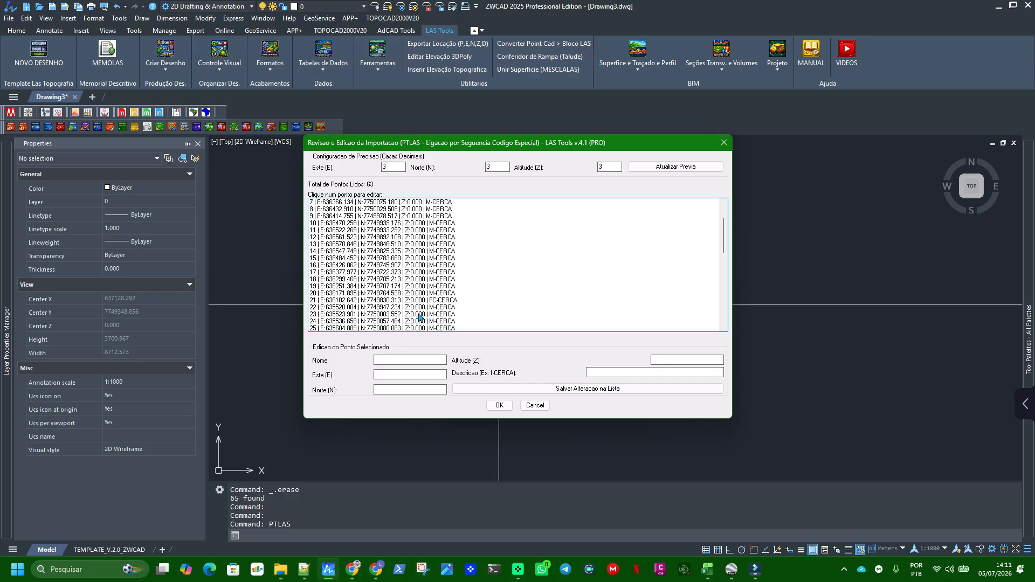
scroll(378, 306, "down", 1)
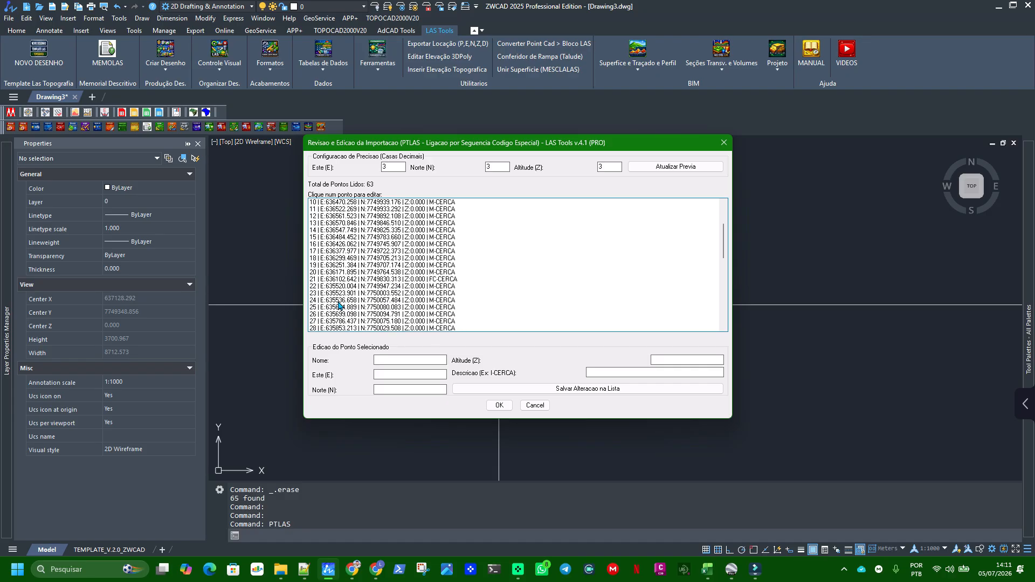
left_click(312, 291)
left_click(314, 286)
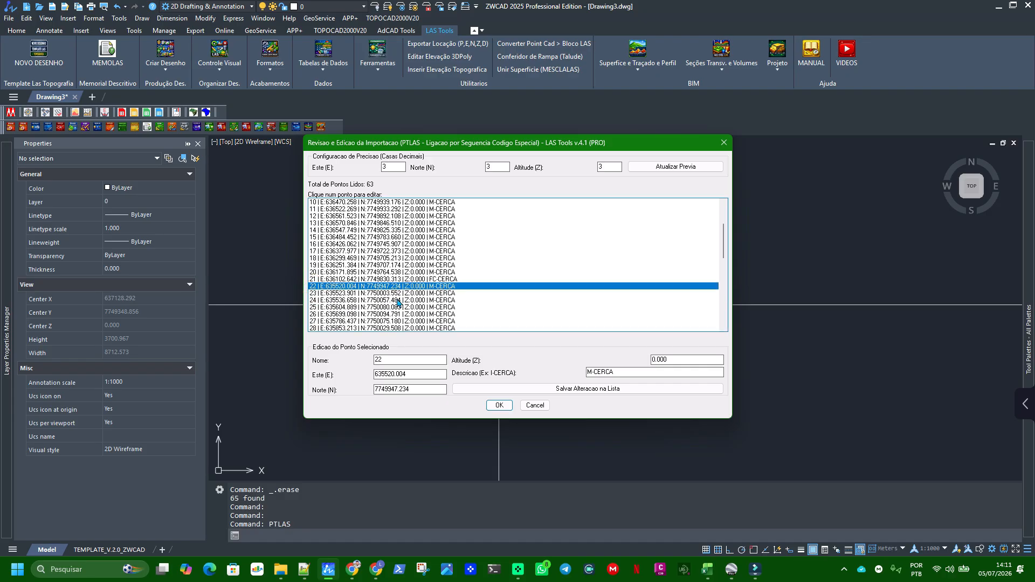
left_click_drag(592, 373, 500, 370)
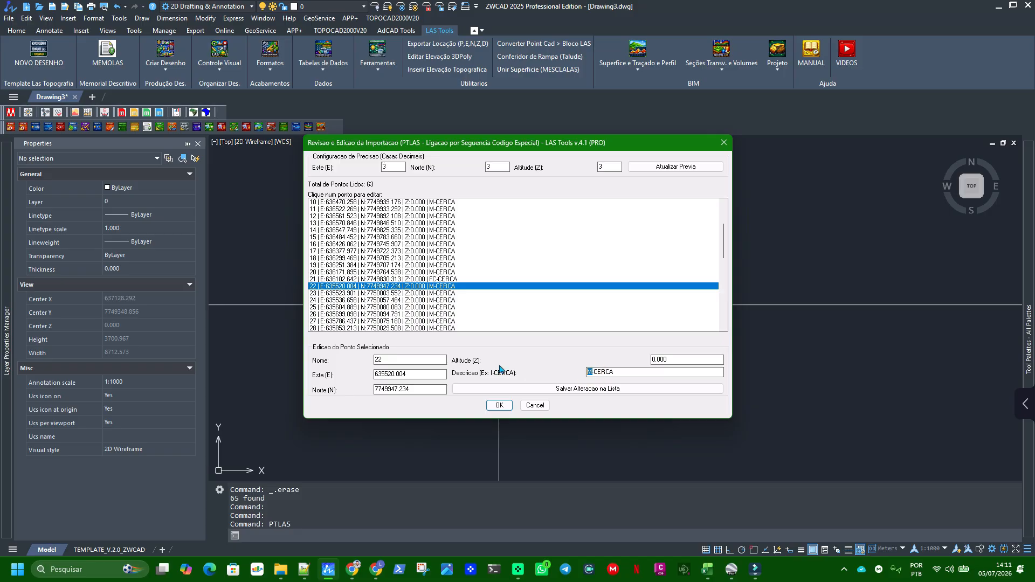
type("I")
left_click(590, 389)
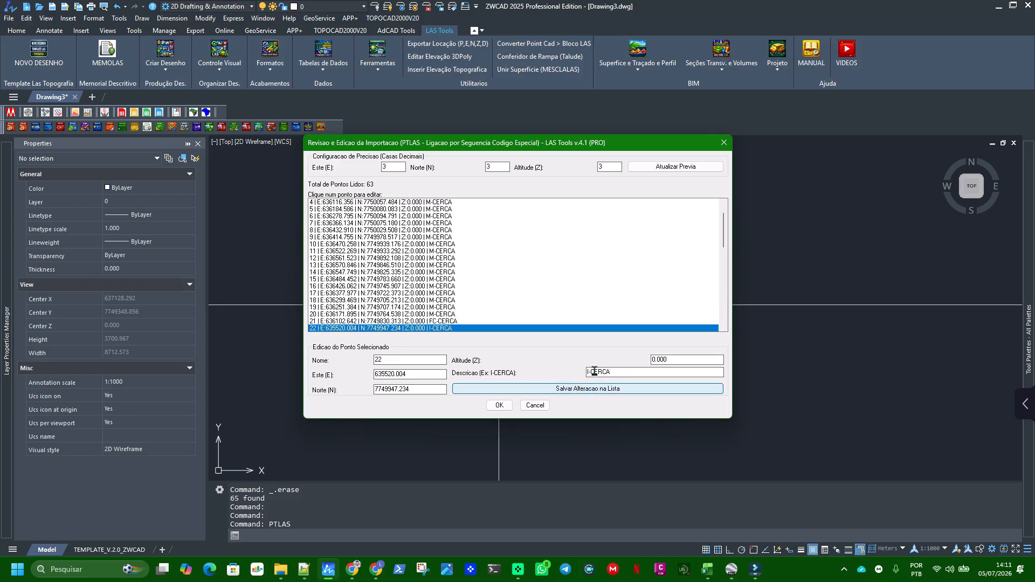
Change the description of point 35 to F-CERCA and save the change in the list
scroll(507, 294, "down", 3)
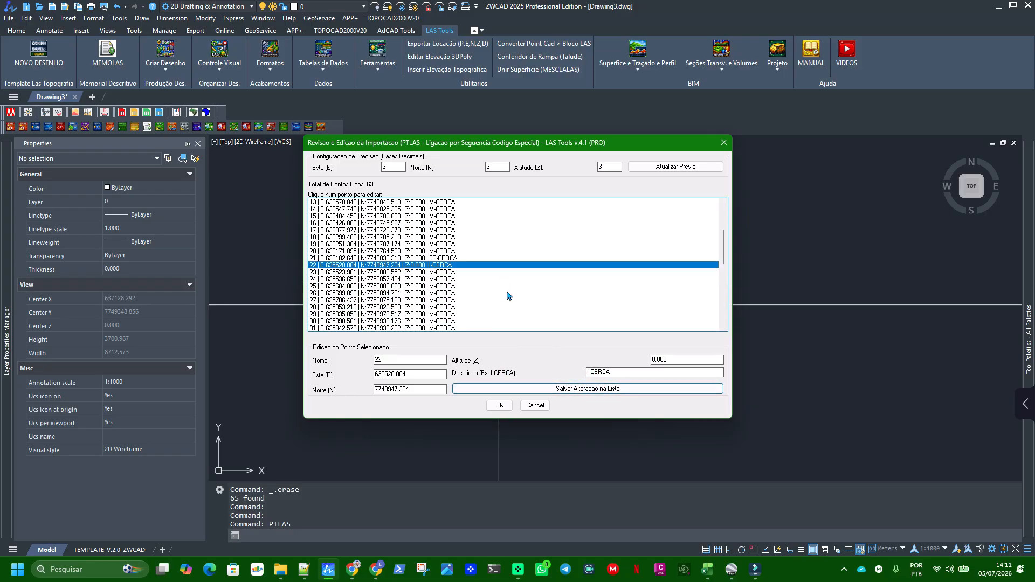
scroll(509, 296, "down", 2)
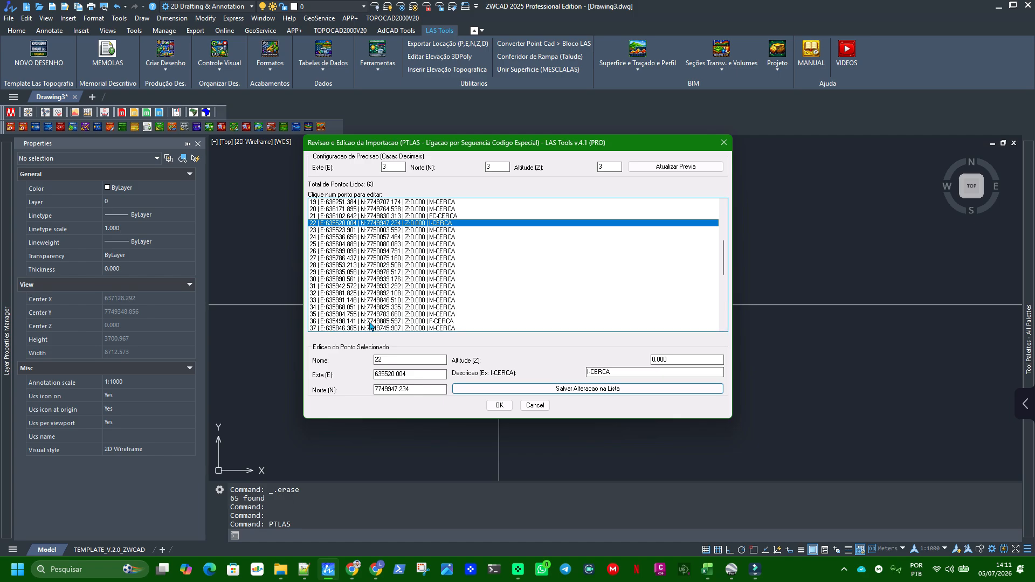
left_click(414, 314)
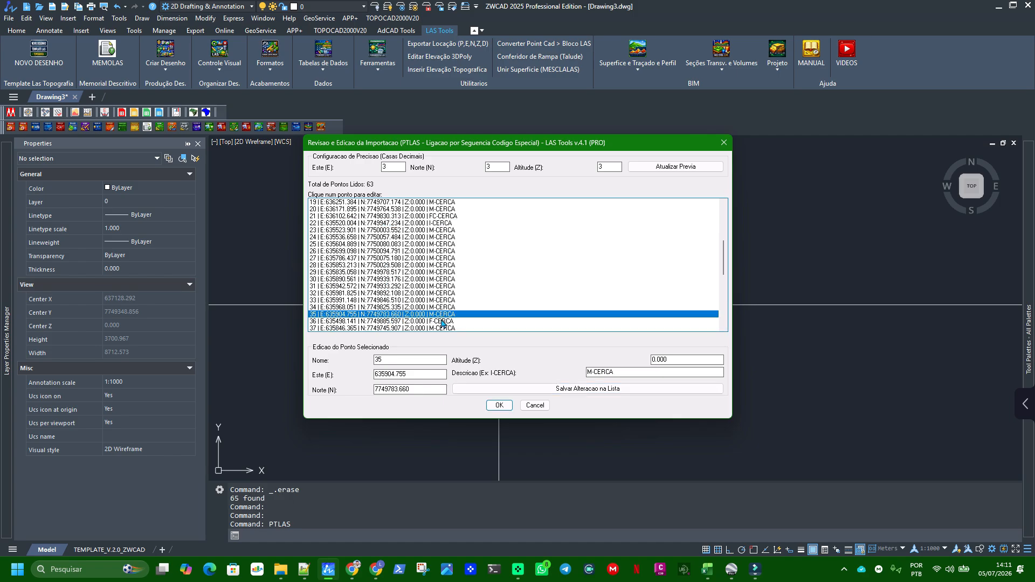
double_click(593, 373)
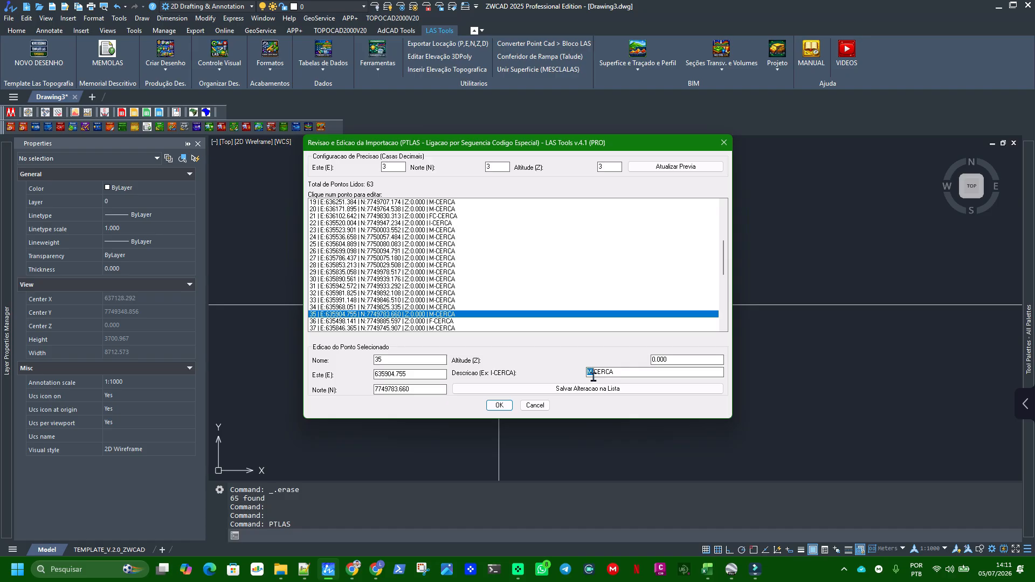
type("F")
left_click(613, 388)
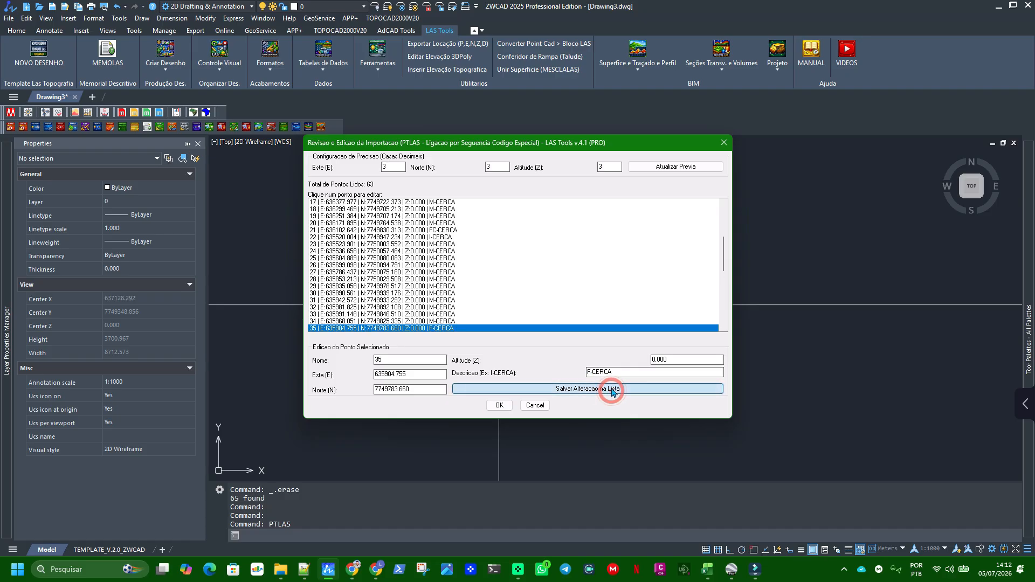
Change the description of point 37 to I-CERCA and save the change in the list
scroll(542, 322, "down", 2)
scroll(543, 318, "down", 1)
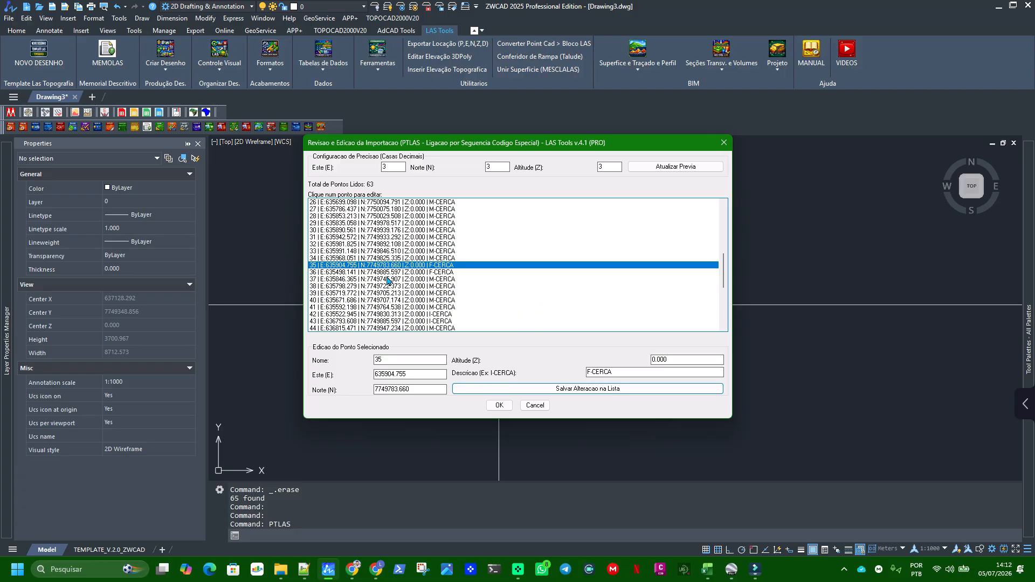
left_click(343, 280)
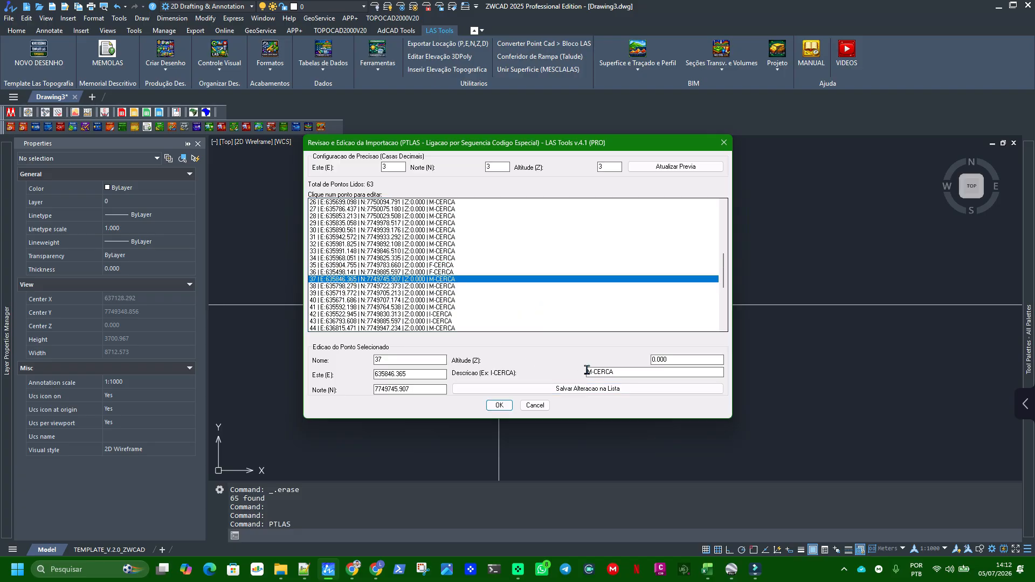
left_click_drag(592, 372, 583, 377)
type("I")
left_click(585, 388)
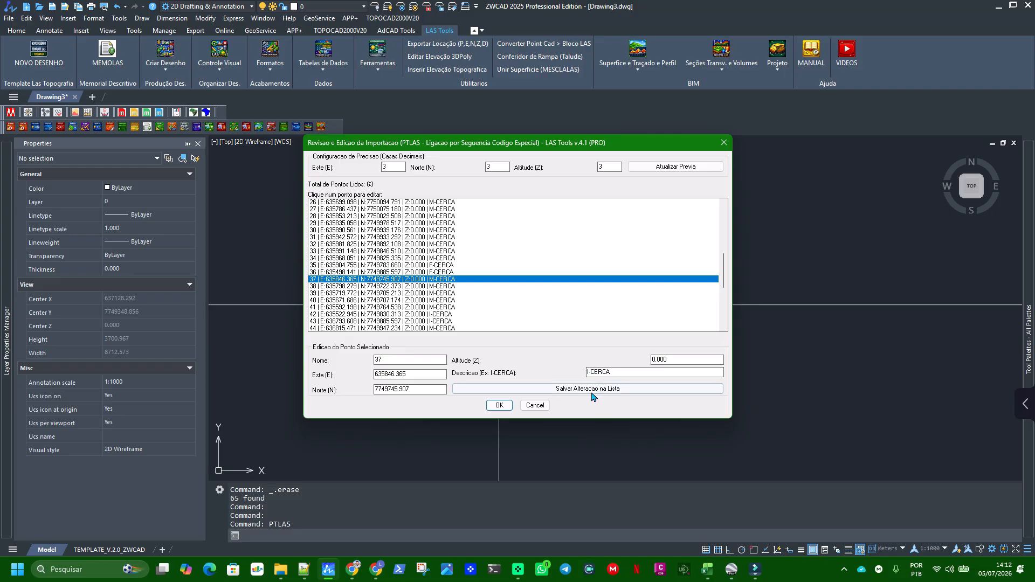
Change the description of point 42 to F-CERCA, save it in the list, and import the points into the drawing
scroll(474, 310, "down", 3)
scroll(466, 303, "down", 3)
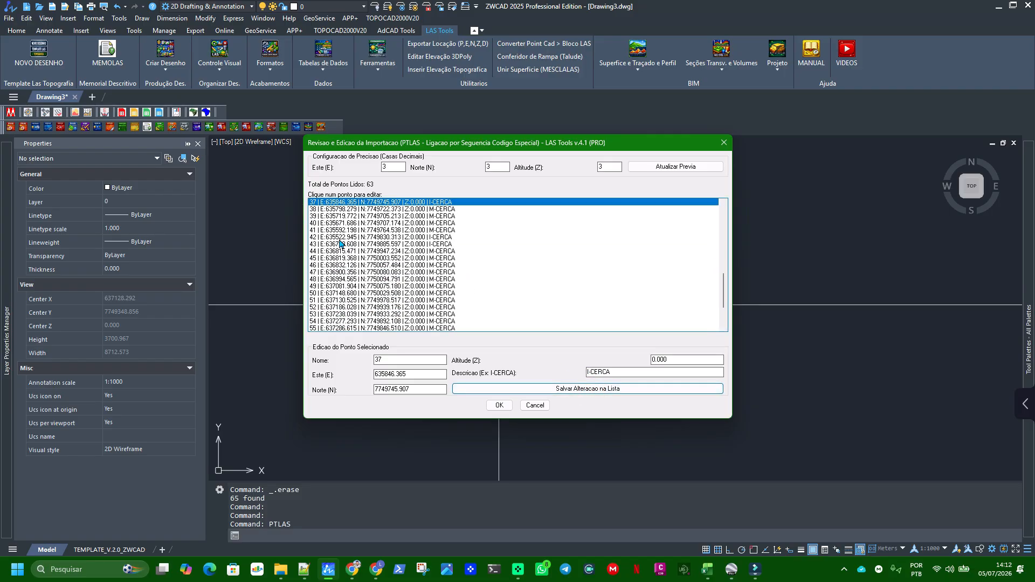
left_click(387, 245)
left_click(391, 237)
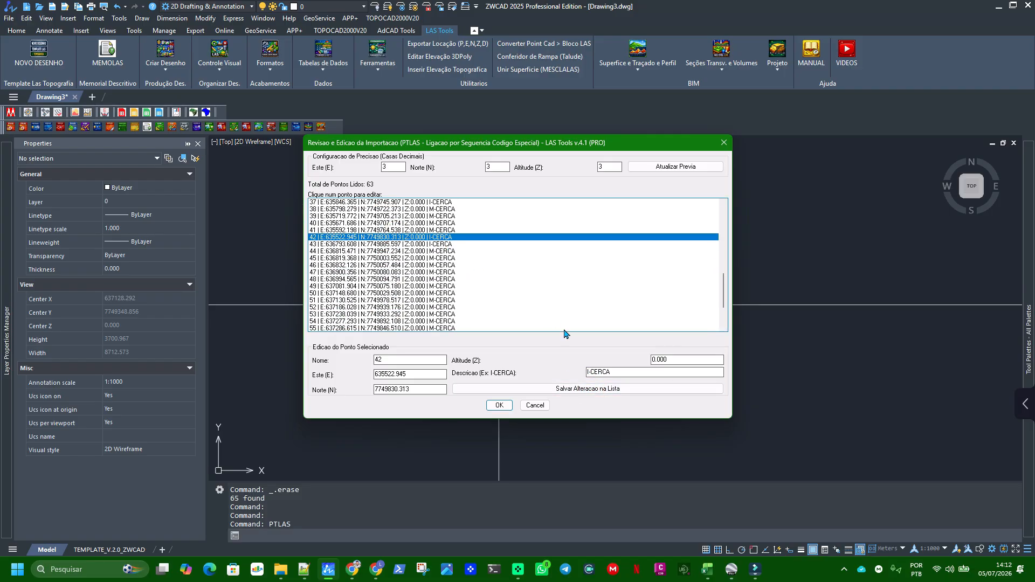
left_click(587, 373)
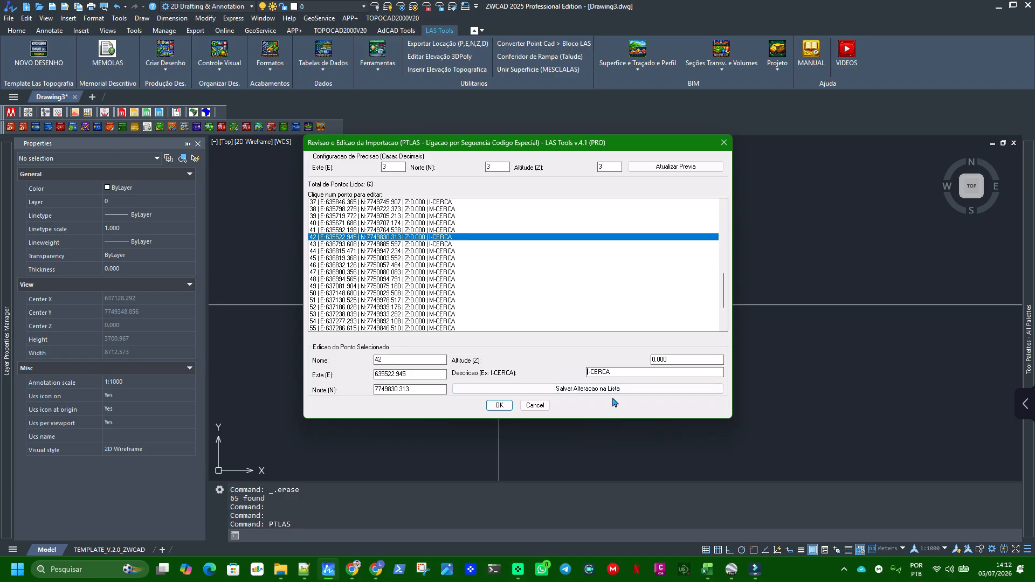
key("Delete")
type("F")
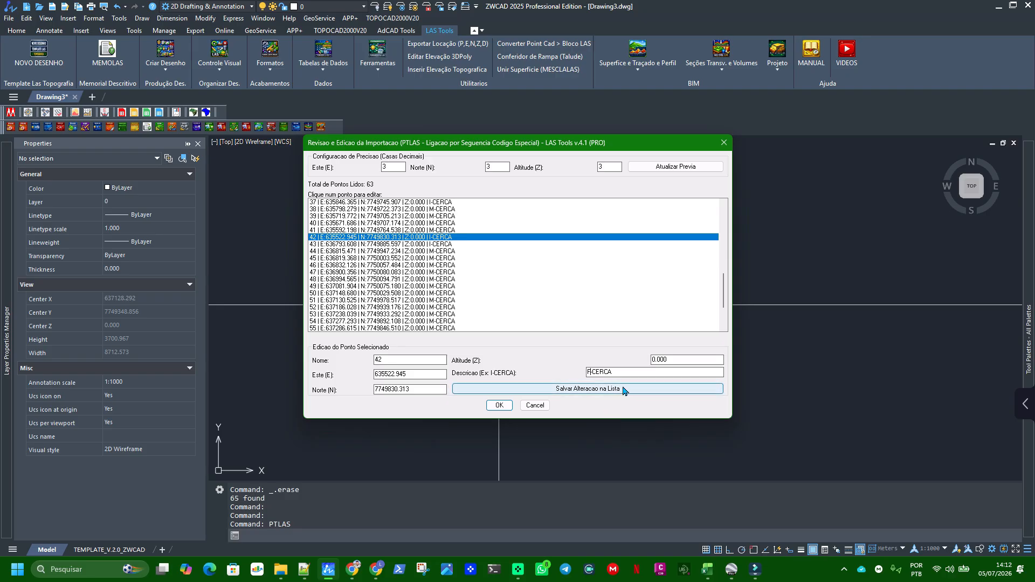
left_click(611, 396)
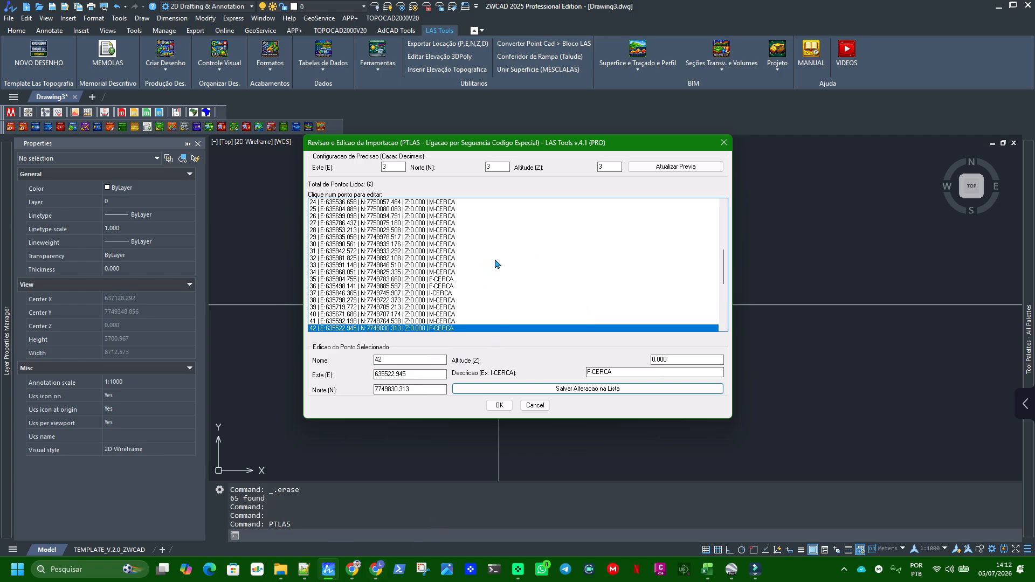
left_click(501, 410)
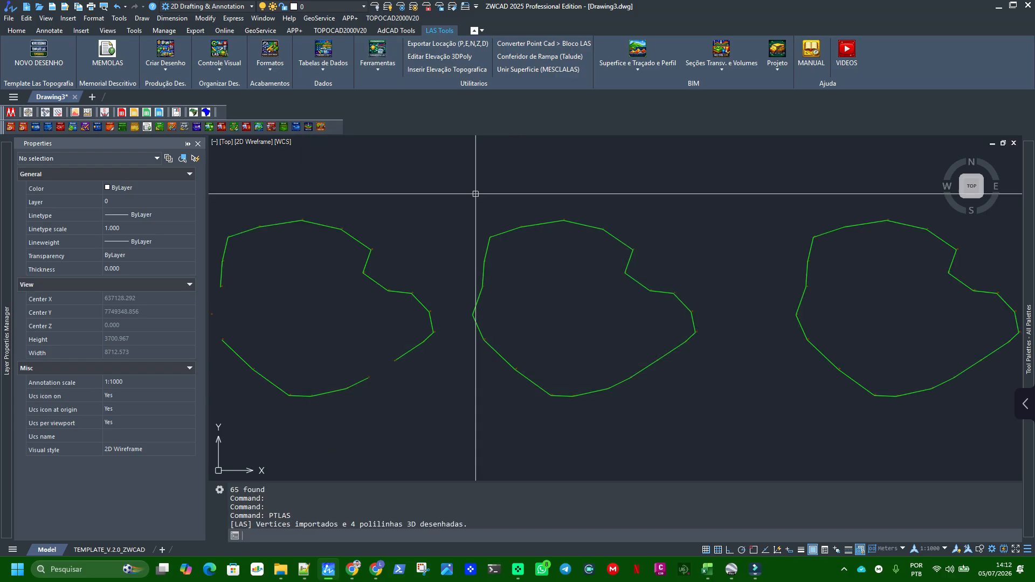
Examine the gaps in the westernmost fence outline and the isolated vertex on its west side
middle_click_drag(434, 311, 658, 301)
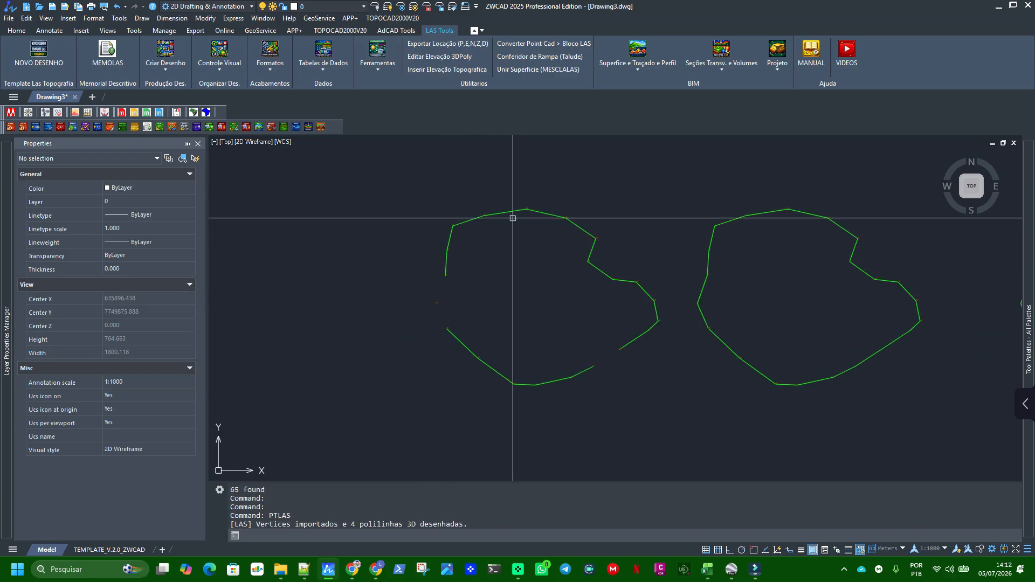
scroll(620, 348, "up", 10)
scroll(621, 344, "down", 4)
scroll(579, 363, "up", 8)
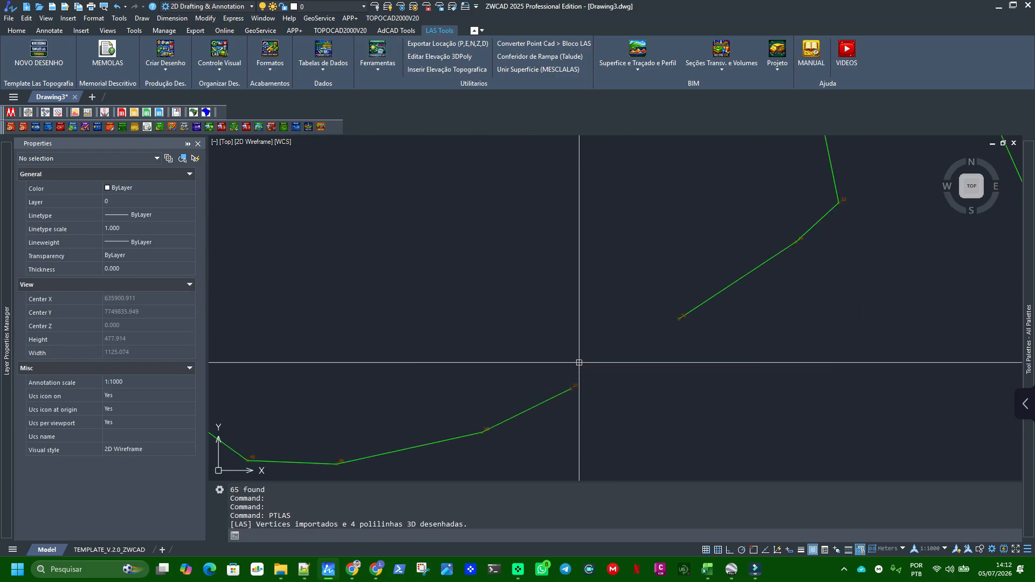
scroll(580, 390, "down", 4)
middle_click_drag(590, 399, 715, 369)
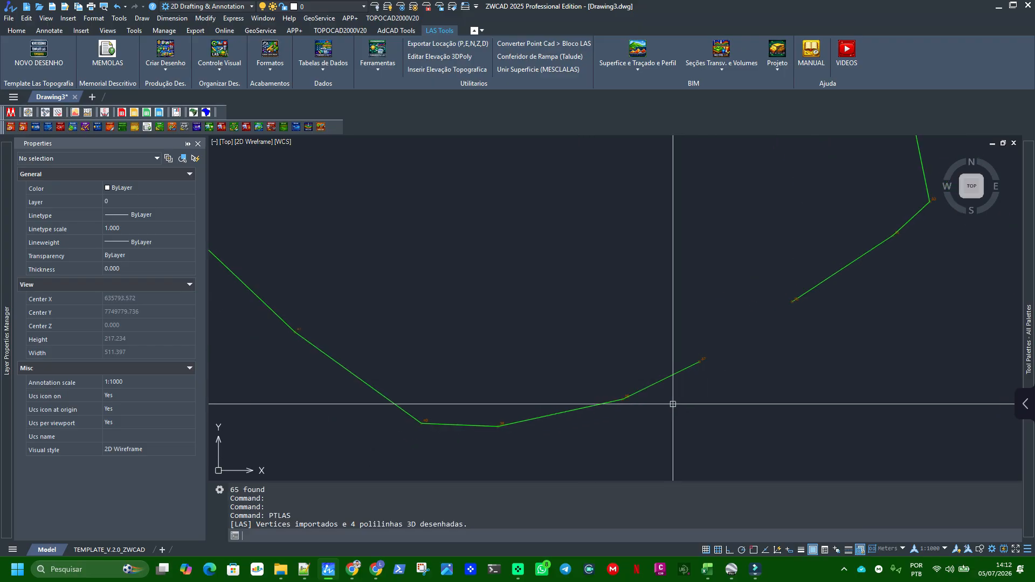
scroll(671, 406, "down", 1)
middle_click_drag(421, 299, 654, 363)
scroll(584, 349, "up", 1)
scroll(596, 328, "down", 1)
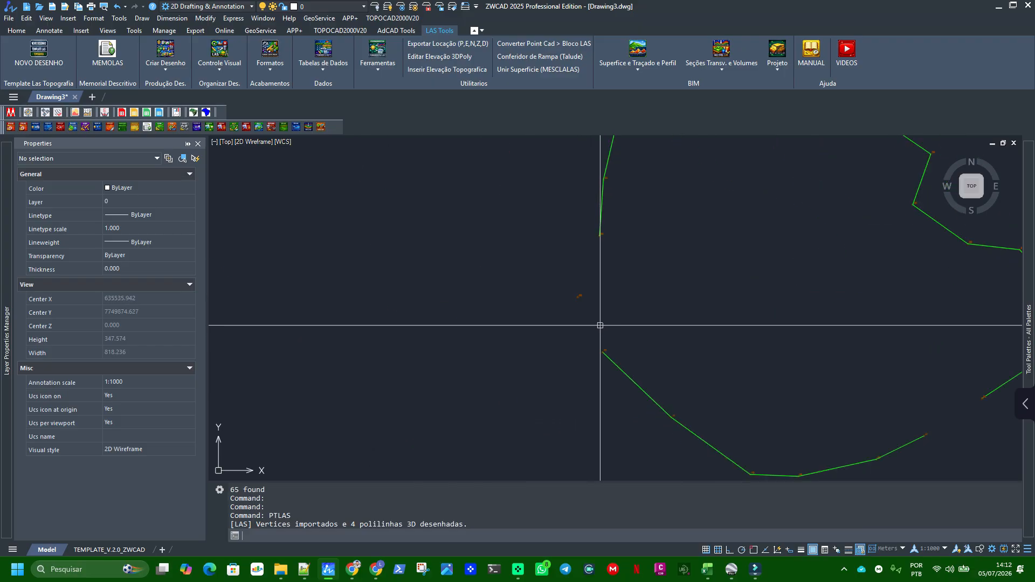
Turn on object snap and draw a 3D polyline from vertex 42 through vertex 36 to vertex 22
type("3P")
key("Return")
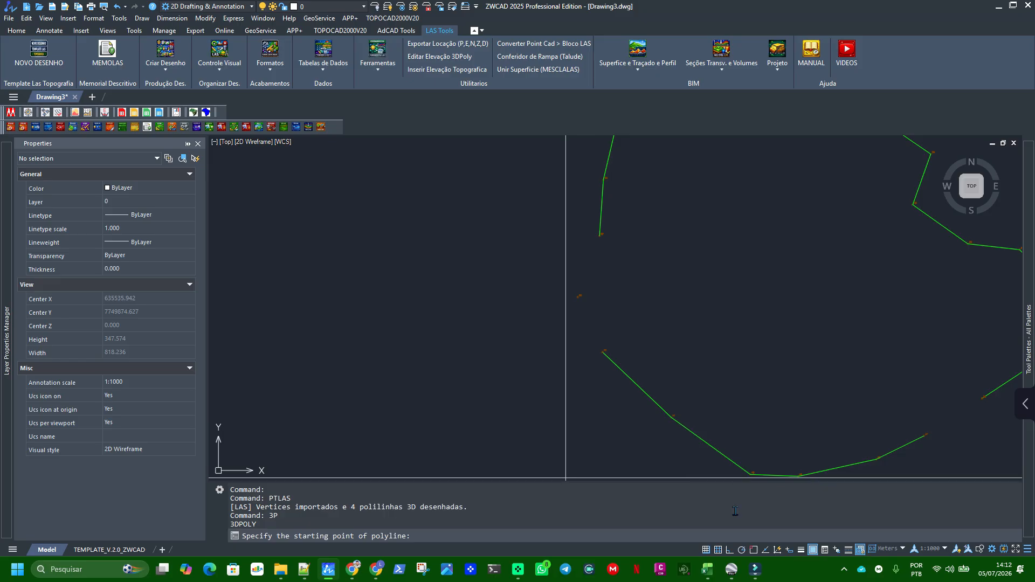
left_click(755, 548)
left_click(755, 550)
right_click(755, 551)
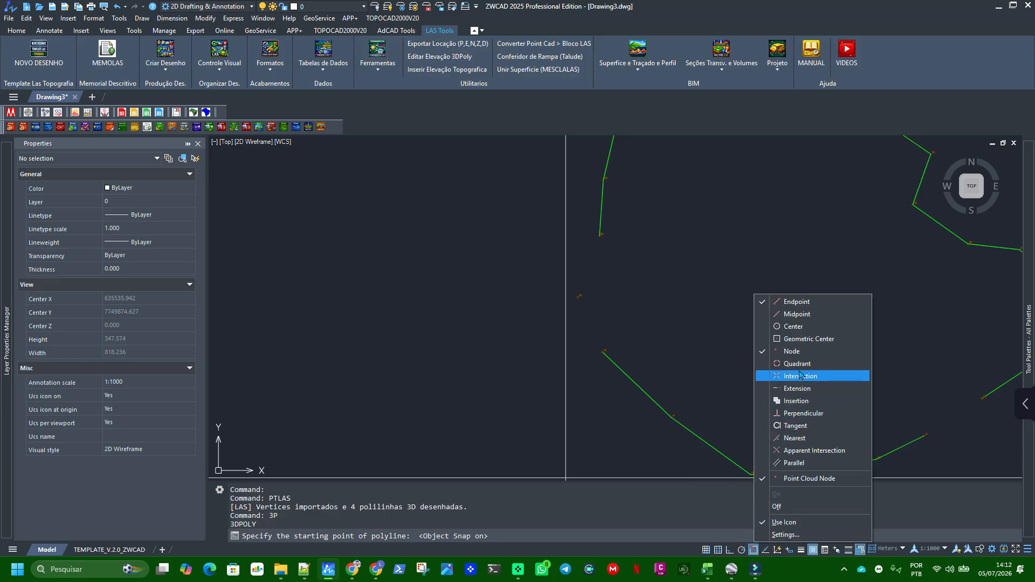
left_click(639, 323)
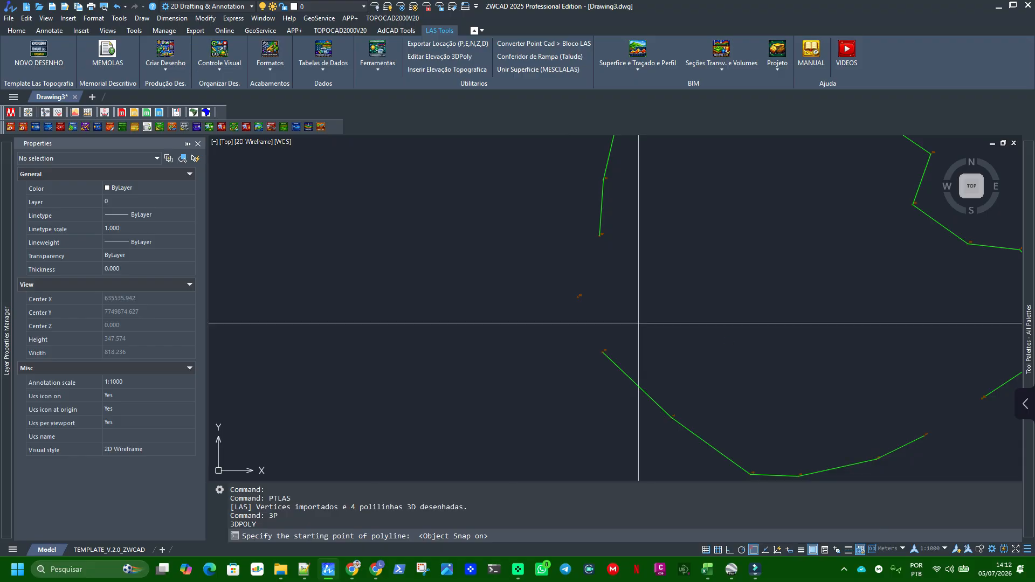
left_click(604, 351)
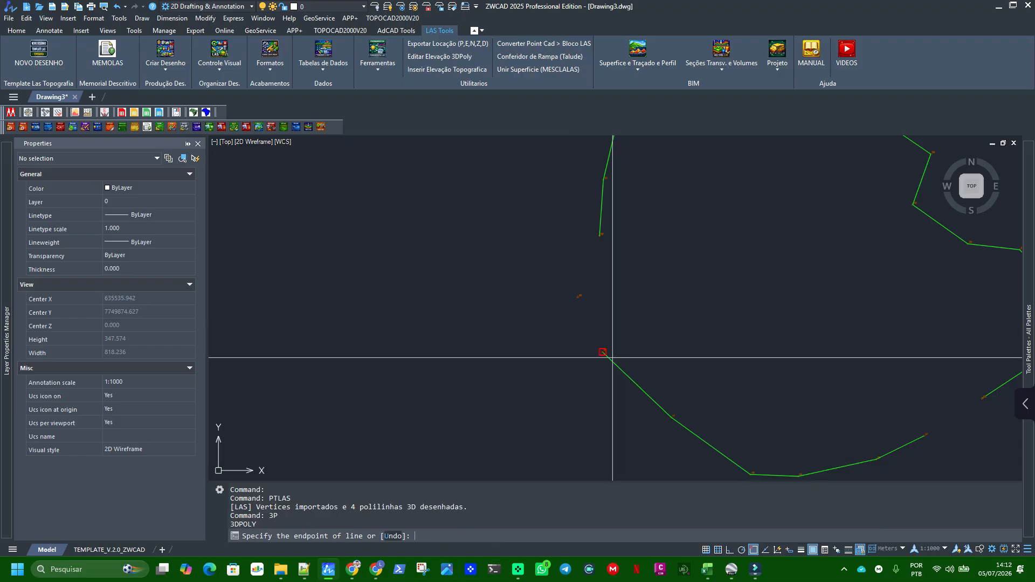
left_click(579, 298)
left_click(600, 234)
scroll(664, 342, "down", 3)
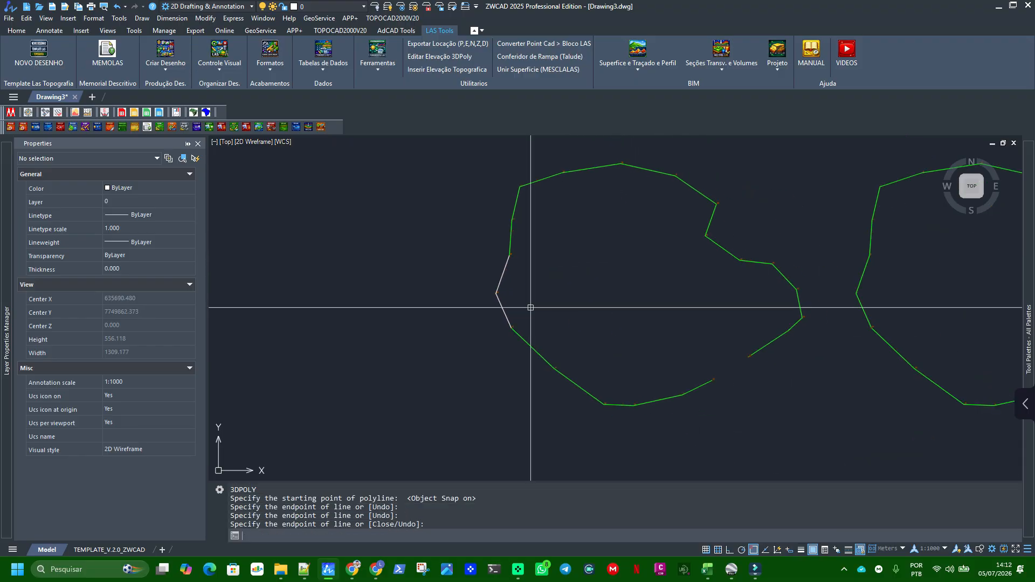
key("Return")
key("Return")
Draw a 3D polyline from vertex 35 to vertex 37 across the southeast gap in the fence
left_click(750, 355)
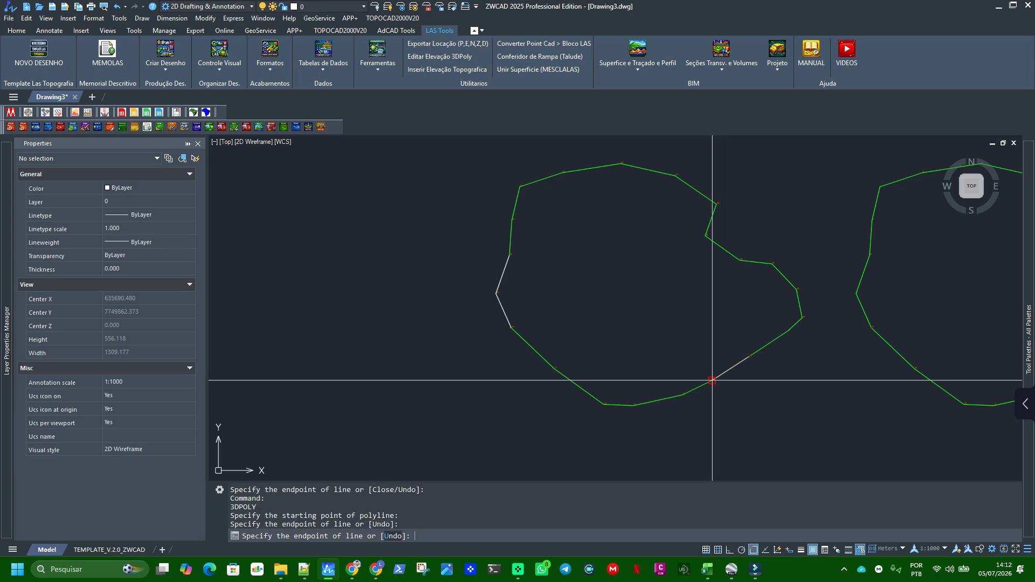
left_click(713, 380)
key("Return")
Join the two fence polylines and the two added segments of the westernmost outline into one polyline
type("j")
key("Return")
left_click(780, 345)
left_click(768, 340)
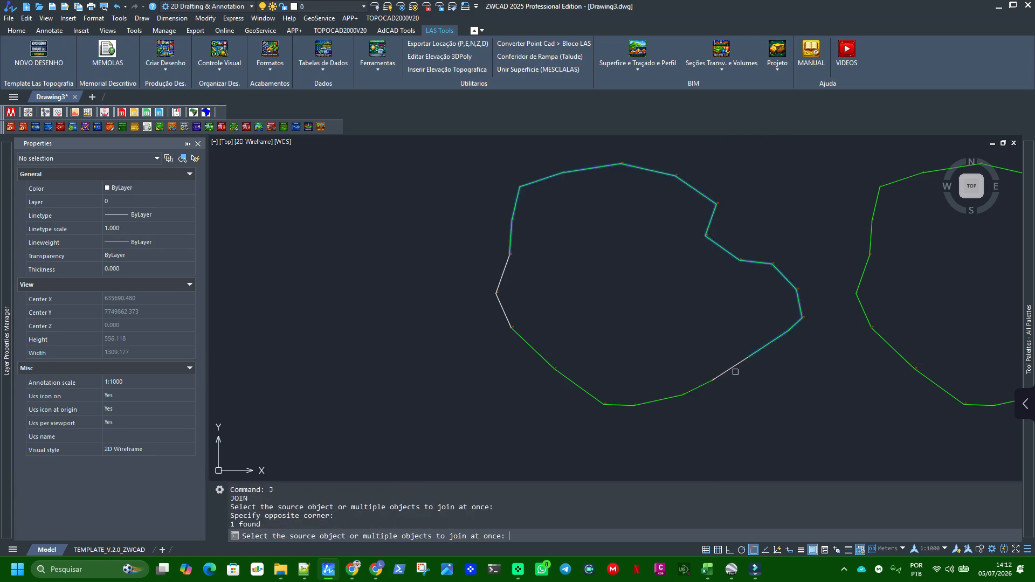
left_click(732, 370)
left_click(545, 359)
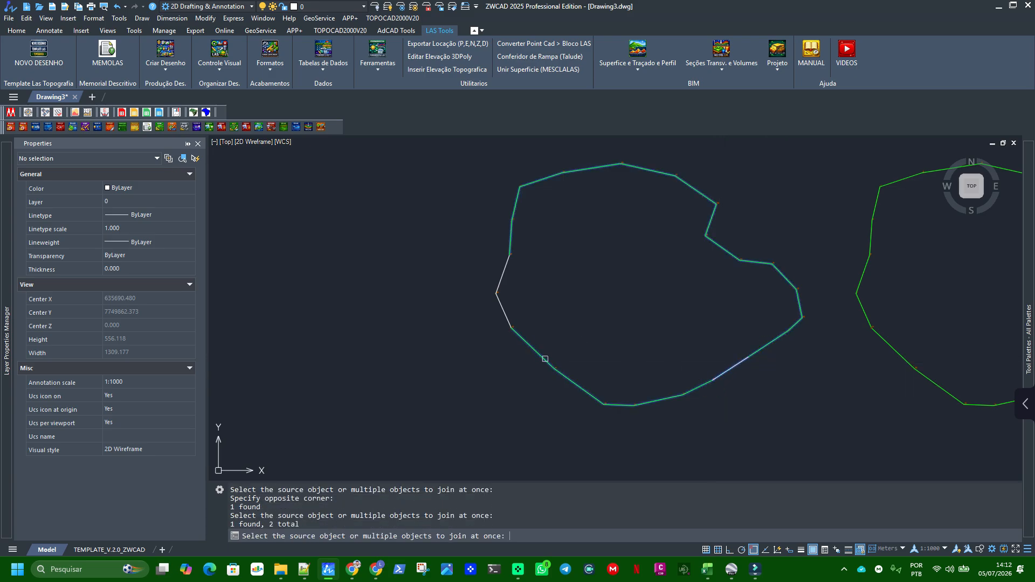
left_click(504, 310)
key("Return")
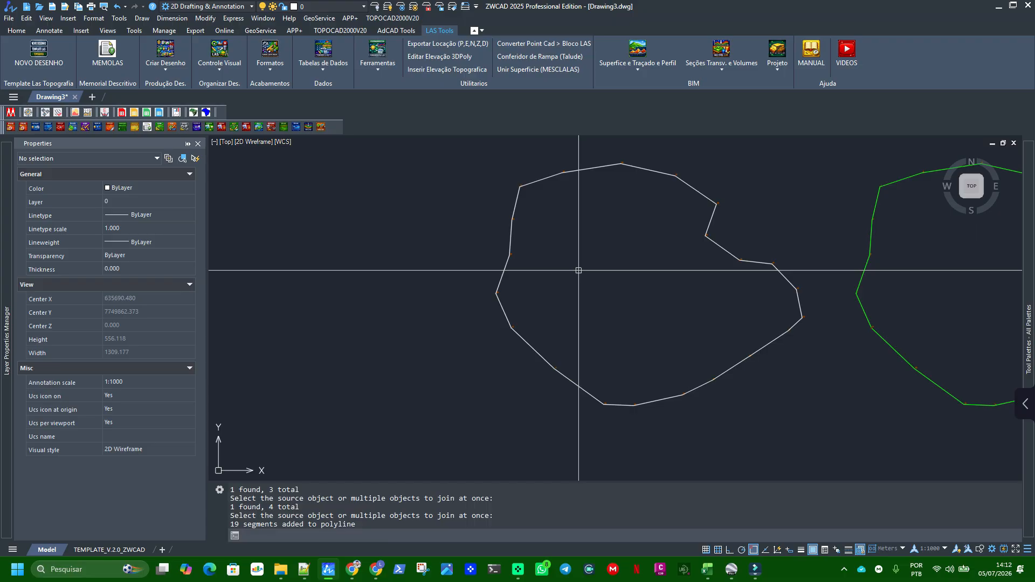
Match the properties of the neighbouring green fence polyline onto the joined polyline
type("MA")
key("Return")
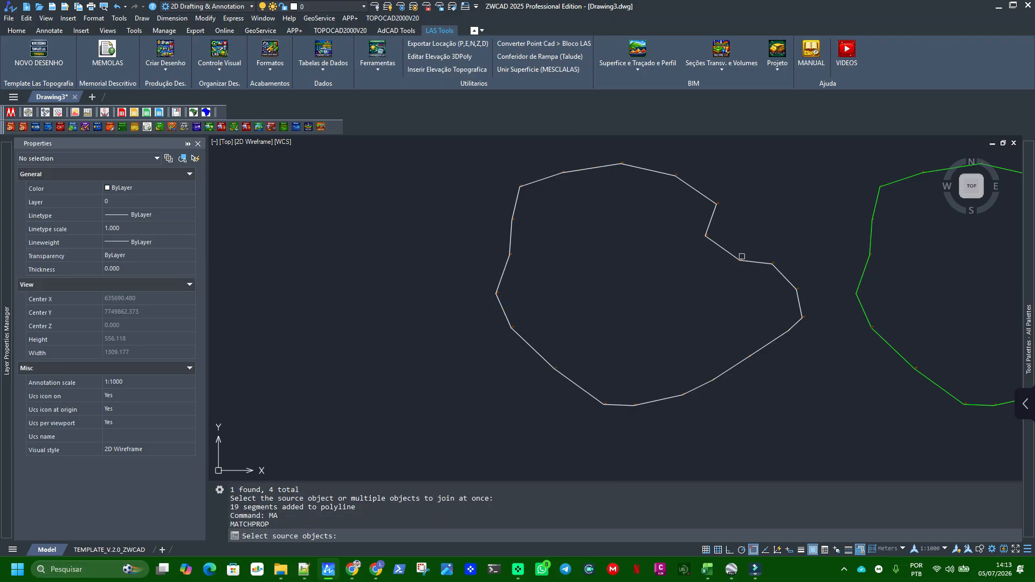
left_click(872, 226)
left_click(718, 240)
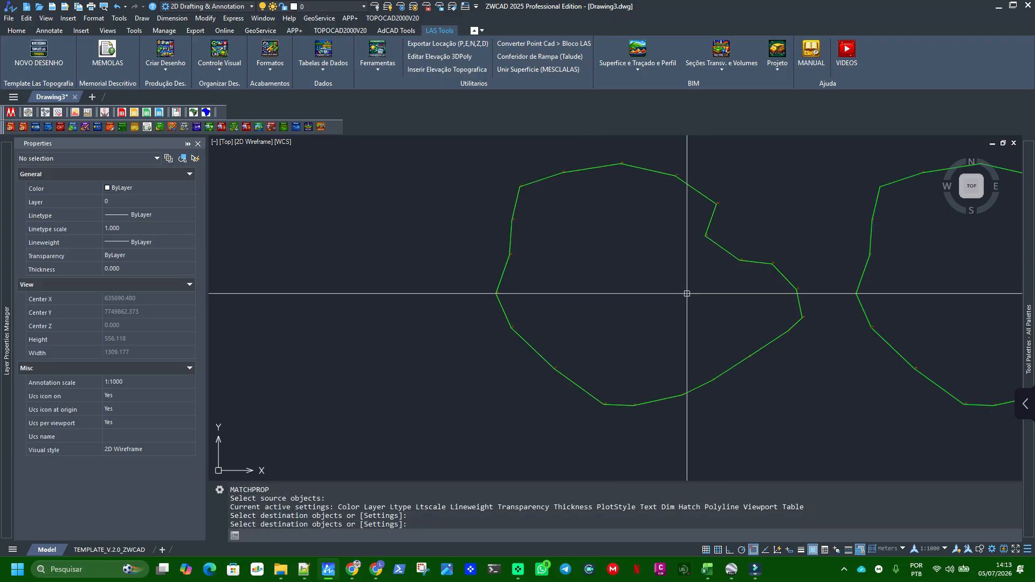
Compare the fence outlines and check the properties of the joined polyline
mouse_move(718, 357)
middle_mouse_down()
mouse_move(622, 308)
mouse_move(488, 311)
middle_mouse_up()
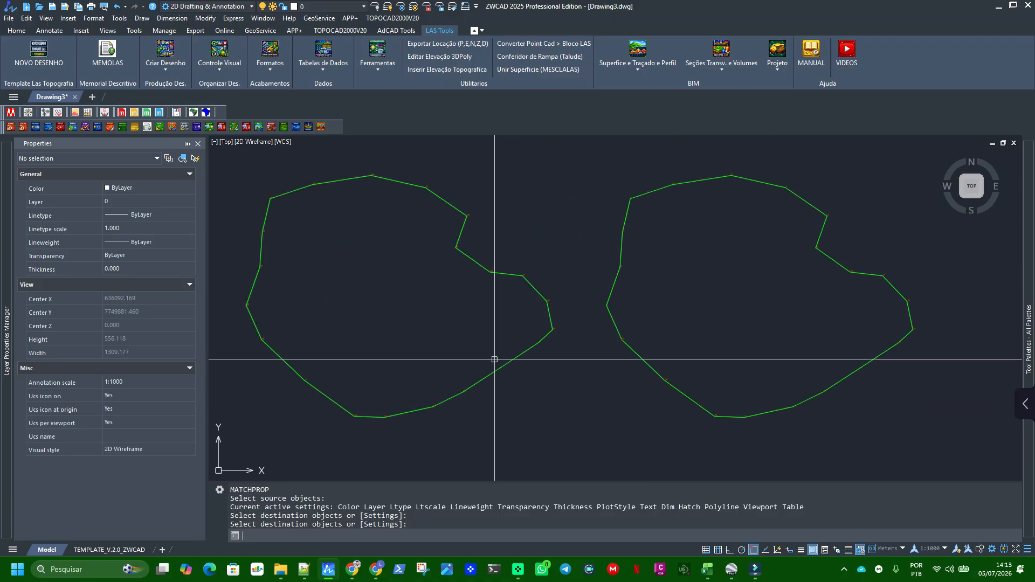
middle_click_drag(492, 359, 615, 370)
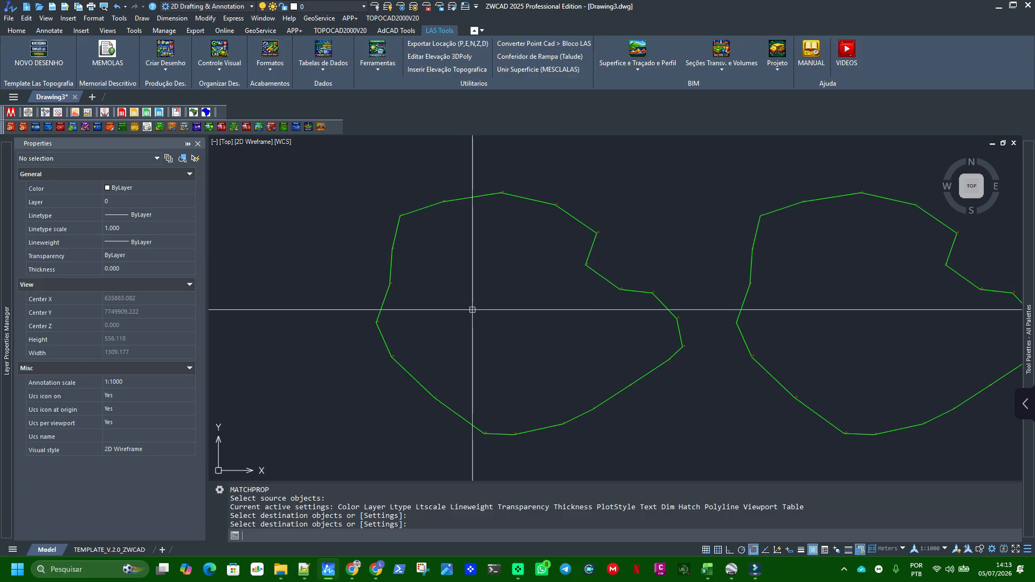
key("Return")
left_click(614, 274)
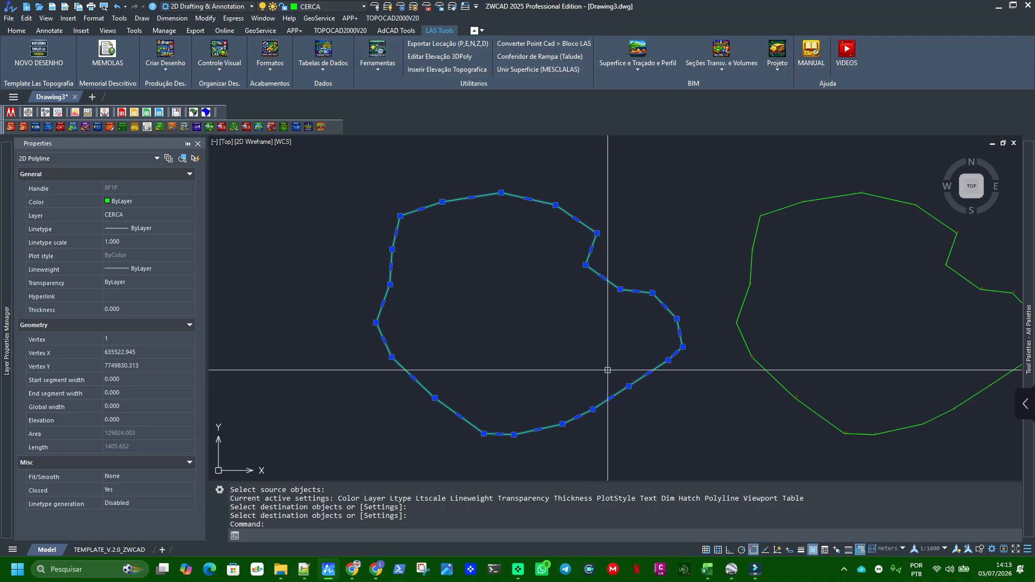
Erase all imported vertices and fence polylines from the drawing
scroll(608, 334, "down", 4)
left_click(404, 225)
left_click(994, 427)
key("Delete")
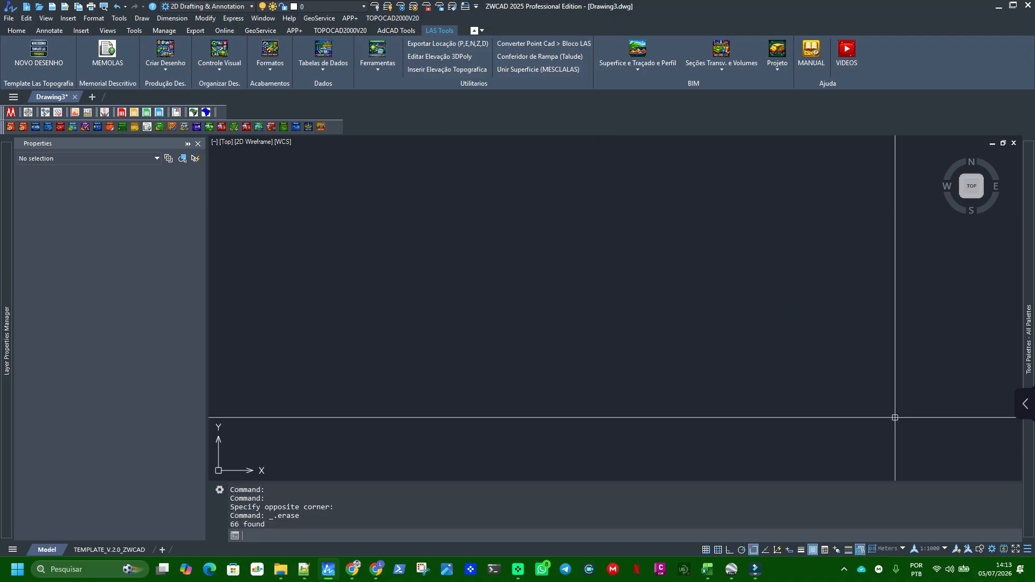
Switch to LIGAÇÃO AUTO.txt in Notepad++ and change the code of point 22 to I-CERCA
left_click(307, 575)
scroll(141, 351, "down", 2)
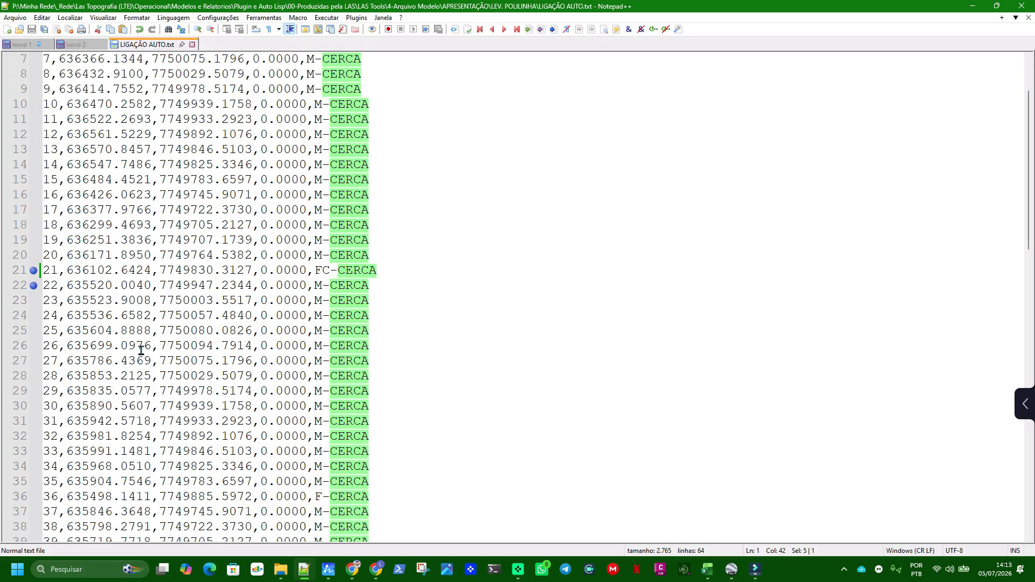
left_click(319, 288)
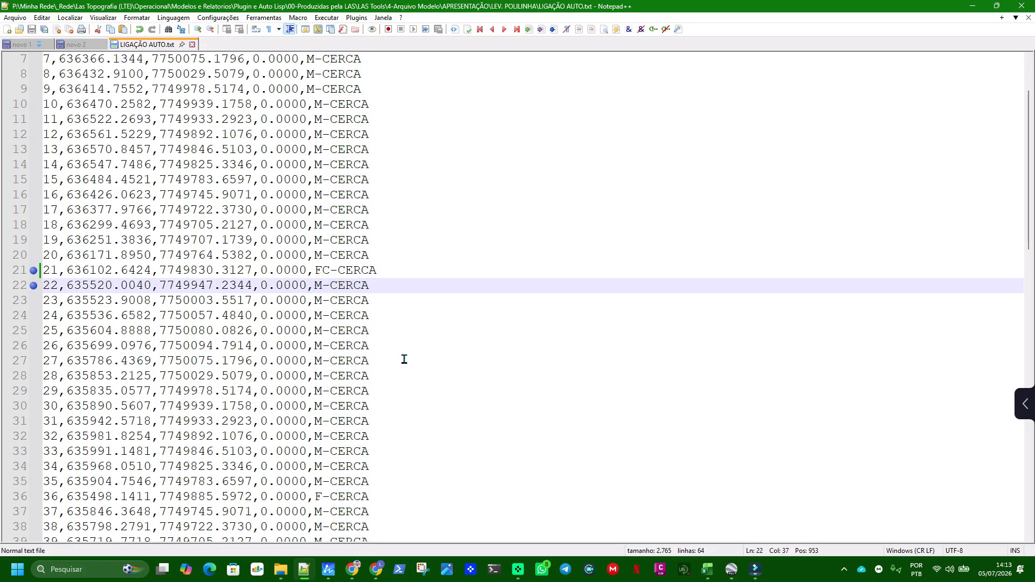
key("Delete")
type("I")
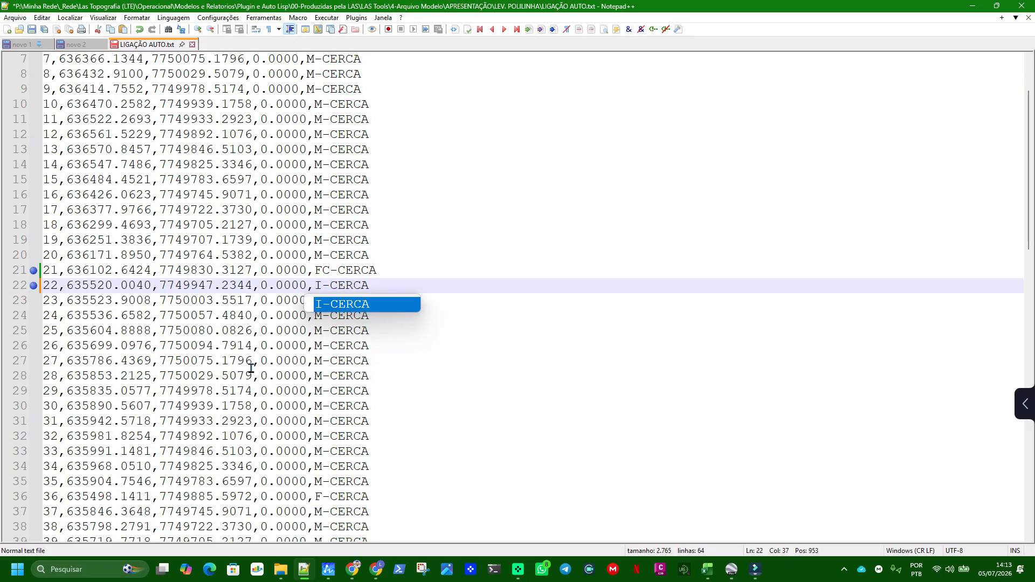
left_click(269, 332)
Replace CERCA with LIMITE MATA in the codes of points 22 to 42 using a column selection, and save the file
scroll(308, 306, "down", 3)
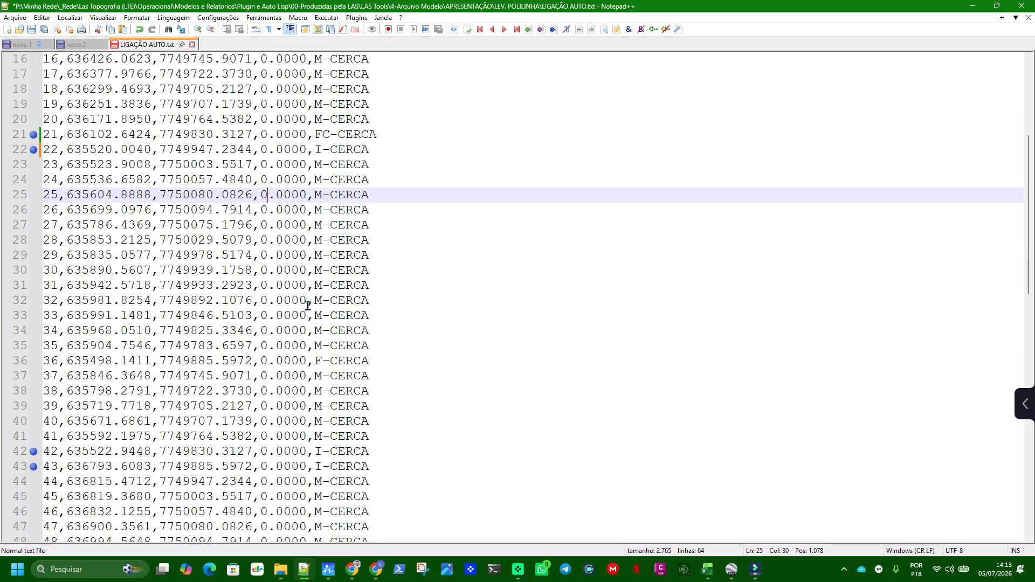
left_click(333, 148)
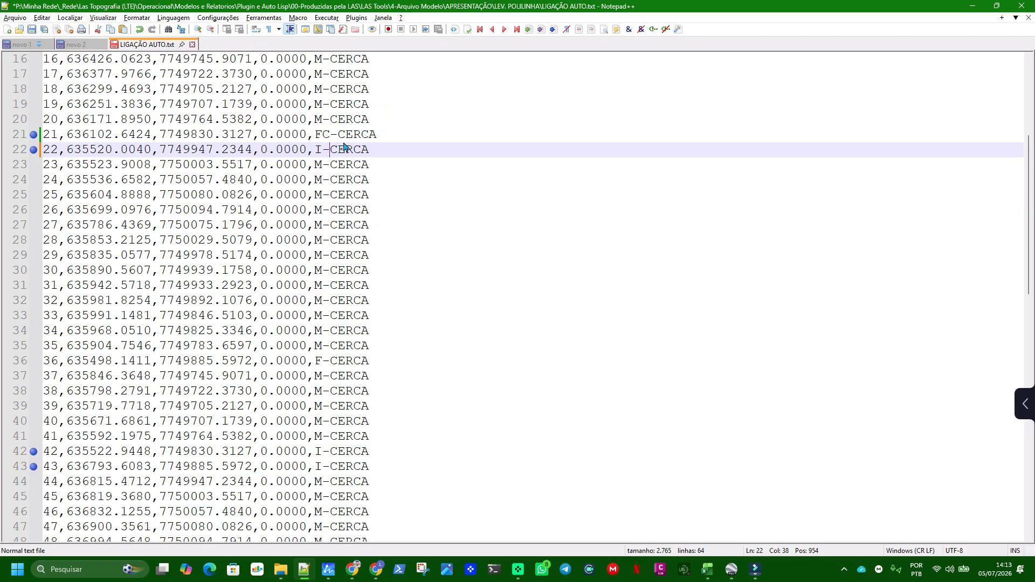
left_click_drag(333, 148, 390, 458, "alt")
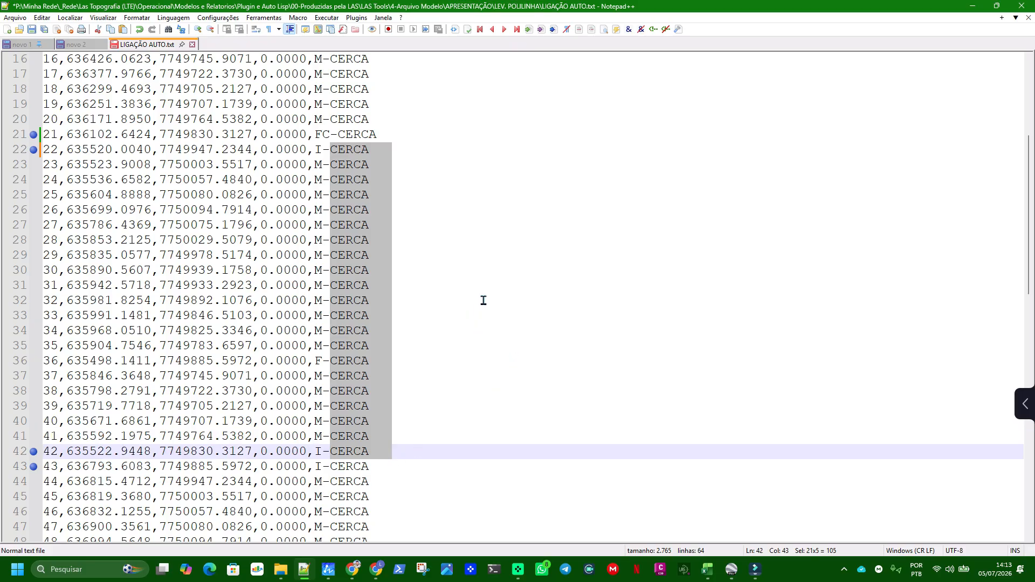
type("LIU")
key("BackSpace")
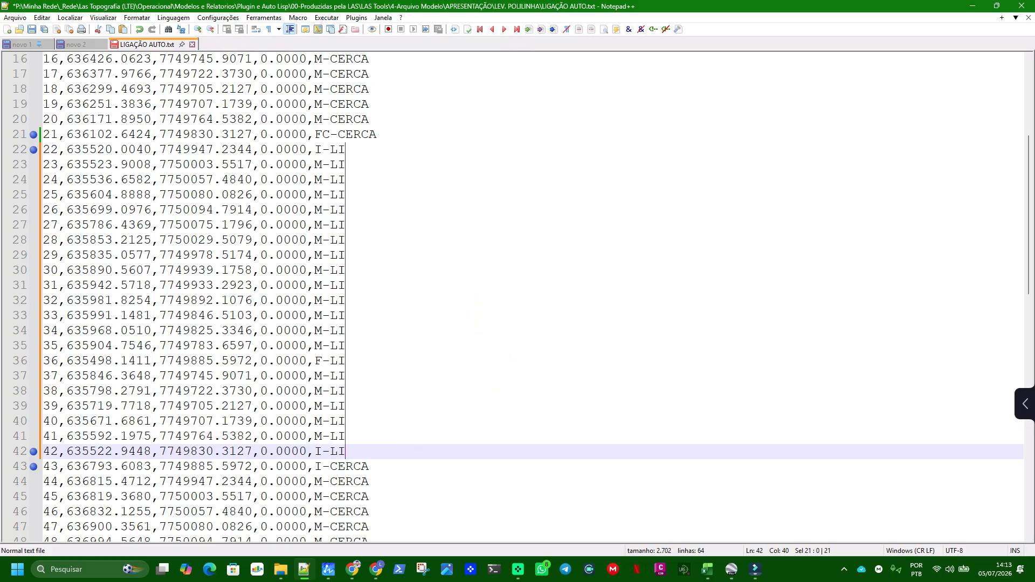
type("MITE MARCA")
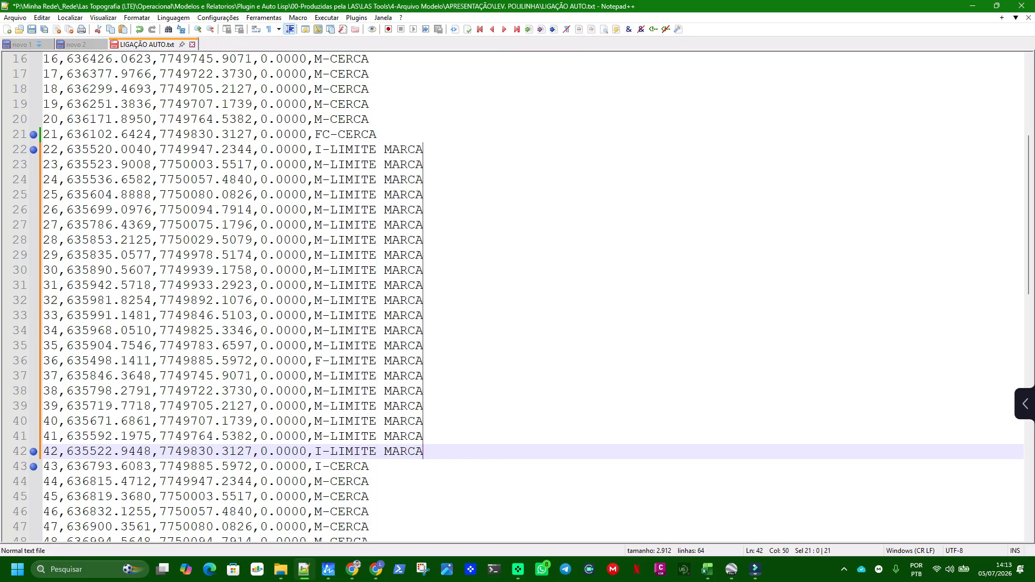
key("BackSpace")
key("BackSpace")
key("BackSpace")
type("TA")
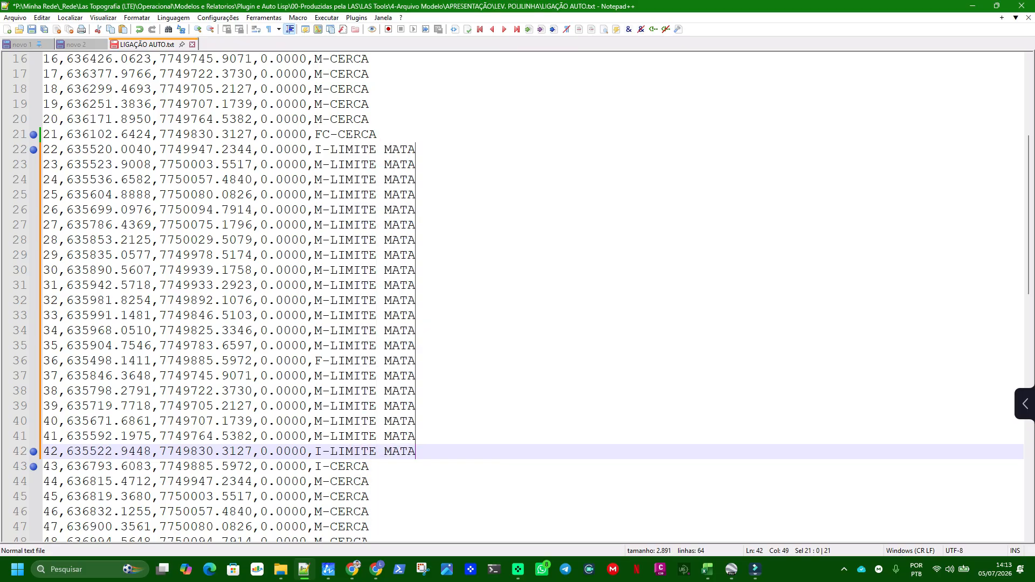
left_click(32, 30)
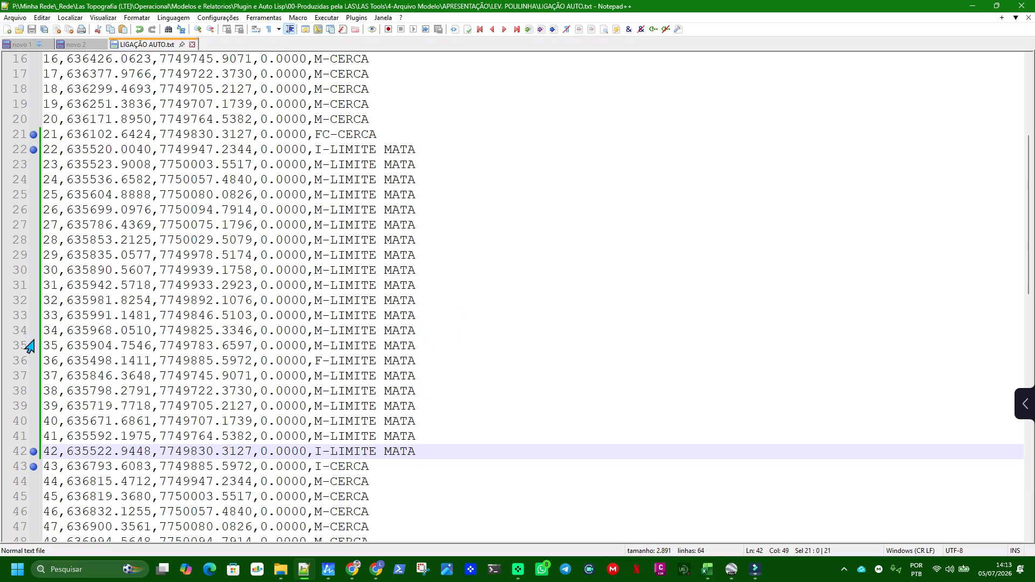
Move the F-LIMITE MATA line of point 36 directly below point 42, leaving no blank line
left_click(24, 363)
key("ctrl+c")
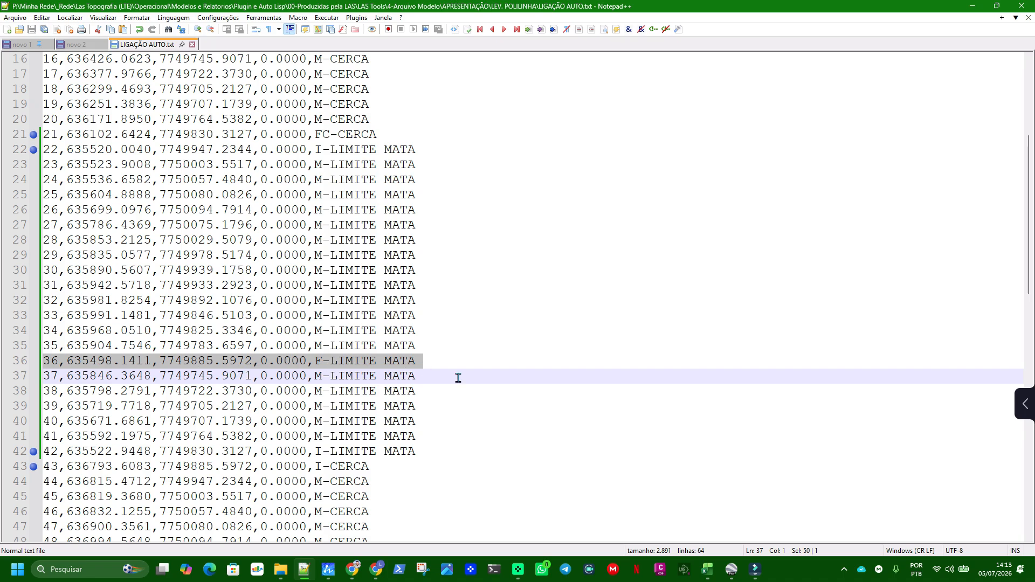
key("Delete")
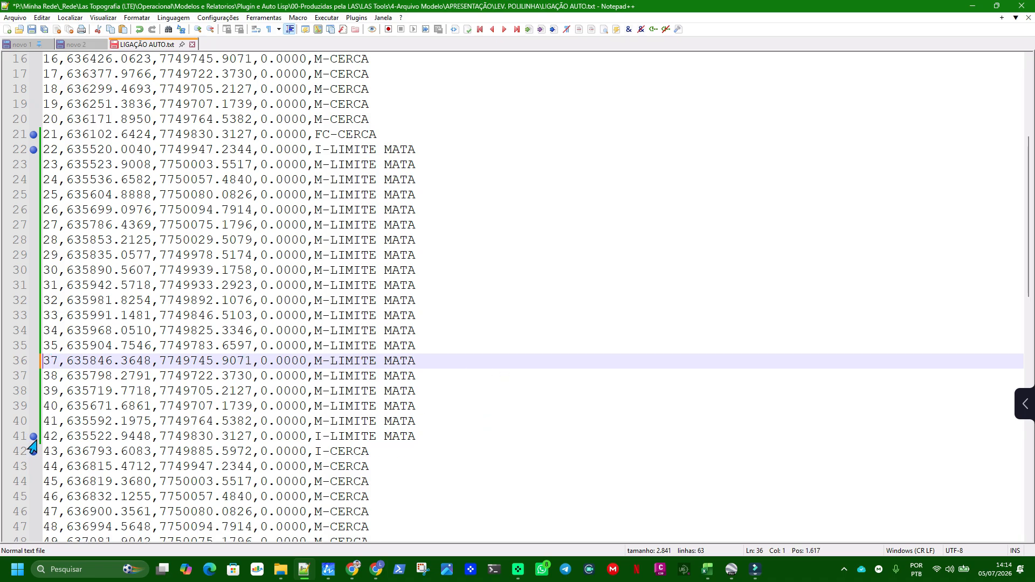
left_click(428, 435)
key("Return")
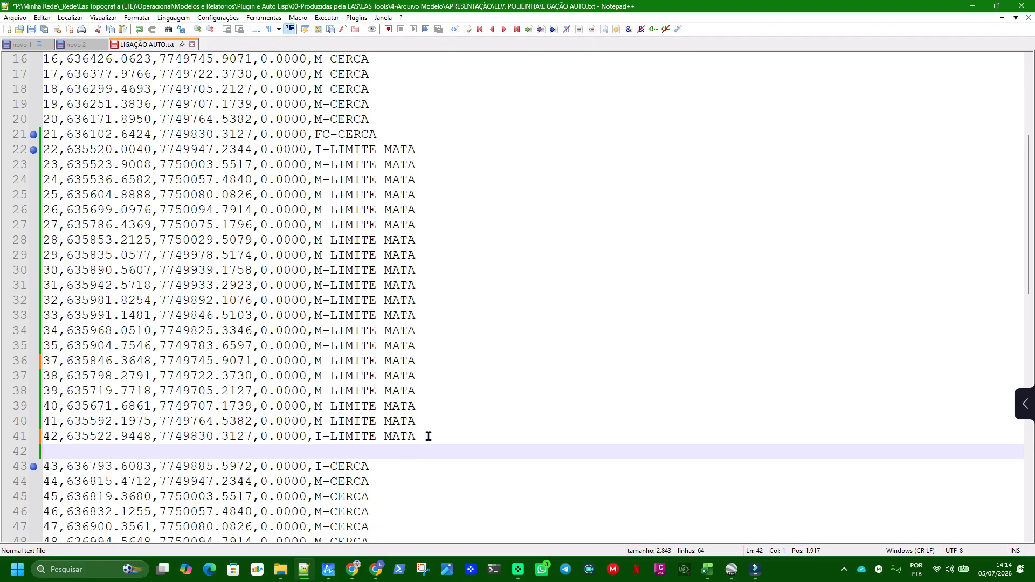
key("ctrl+v")
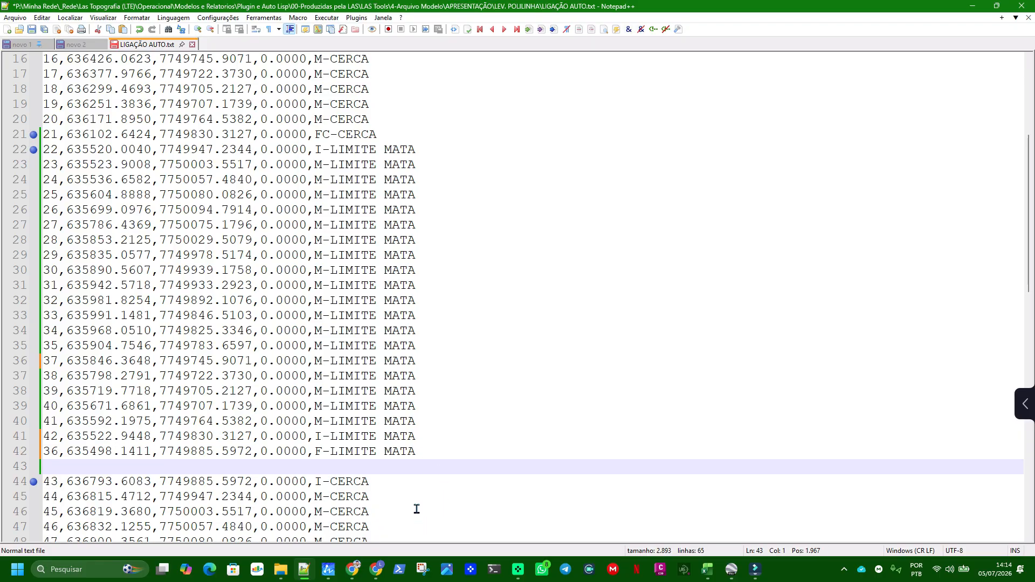
key("Delete")
Rename the moved F-LIMITE MATA point as 42A
left_click_drag(61, 449, 51, 451)
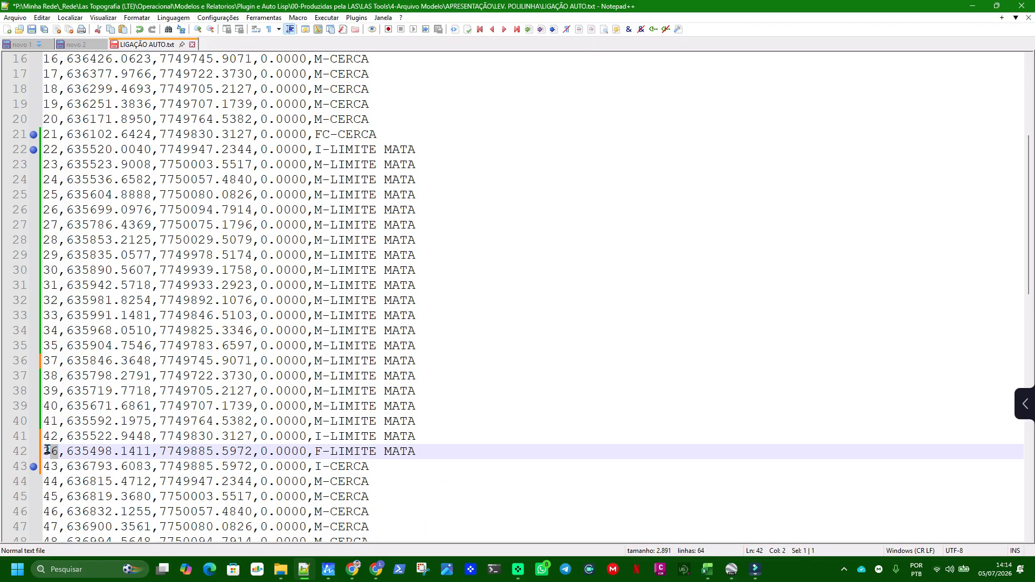
key("BackSpace")
key("BackSpace")
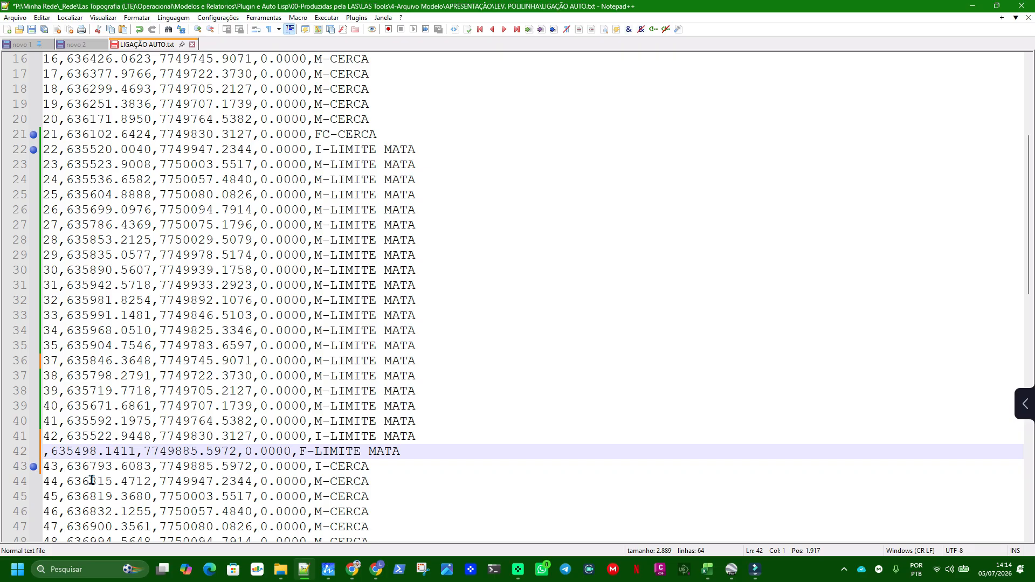
type("42A")
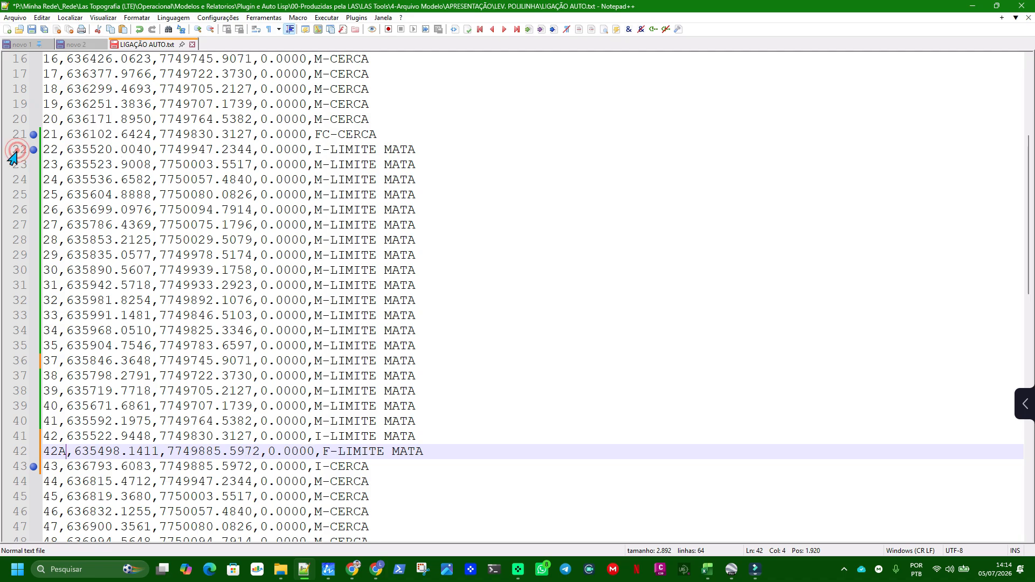
Change the code of point 42 to M-LIMITE MATA and save the file
left_click(36, 154)
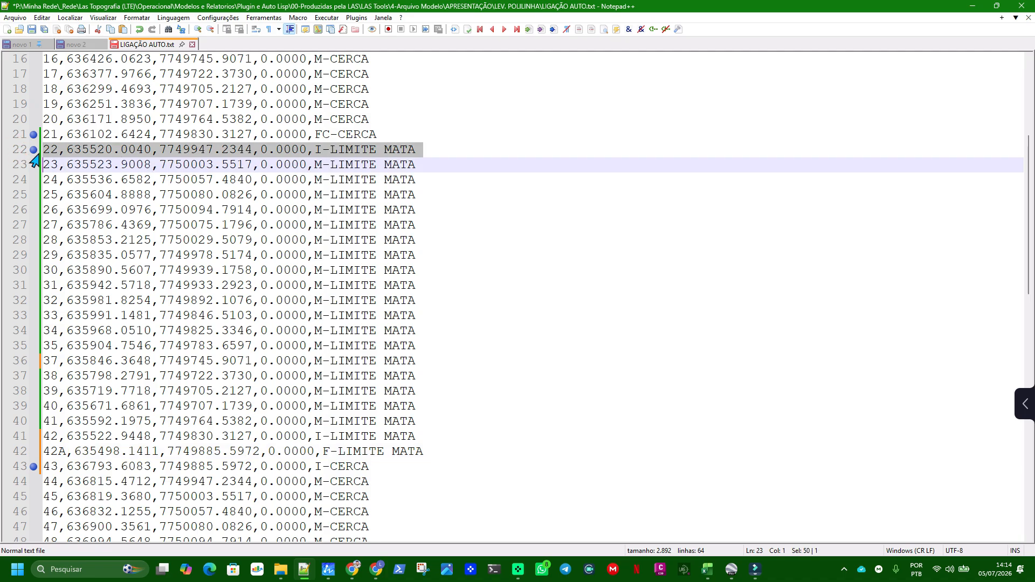
left_click(13, 466)
left_click_drag(335, 451, 314, 421)
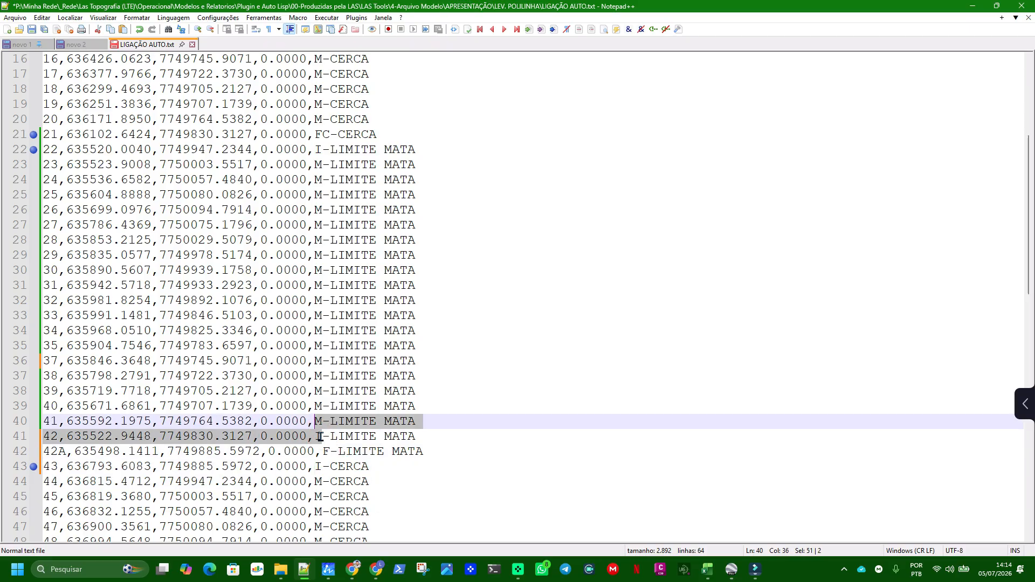
double_click(319, 437)
type("M")
double_click(408, 426)
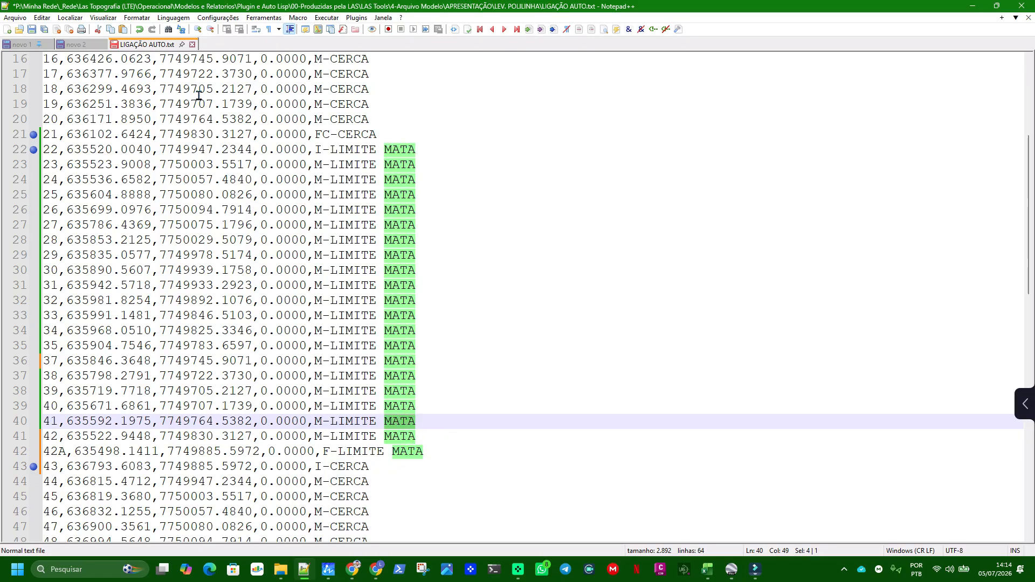
left_click(32, 30)
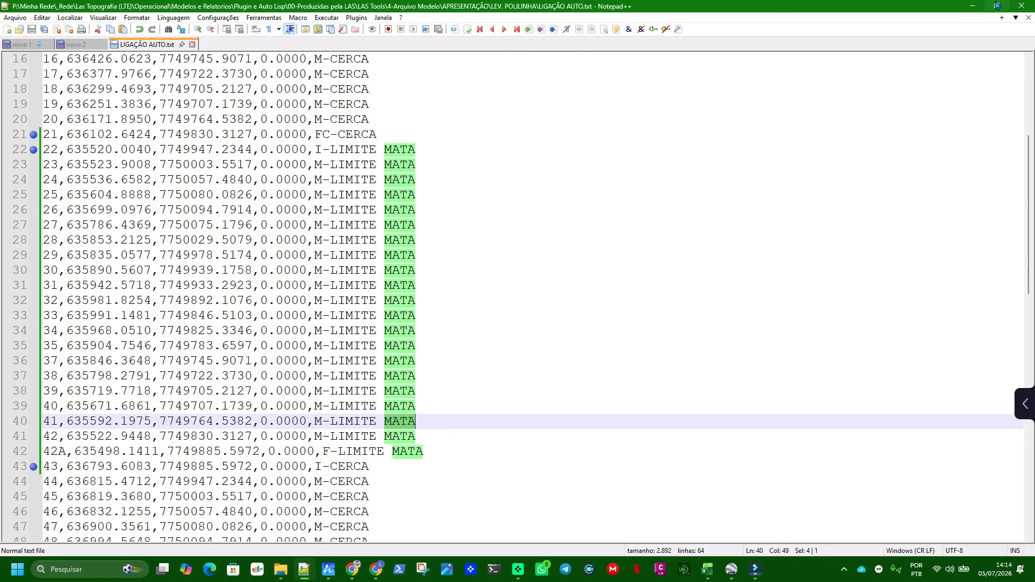
Switch to ZWCAD, load LIGAÇÃO AUTO.txt with PTLAS, and accept the NOME, E (X), N (Y), Z, DESC column mapping
left_click(972, 6)
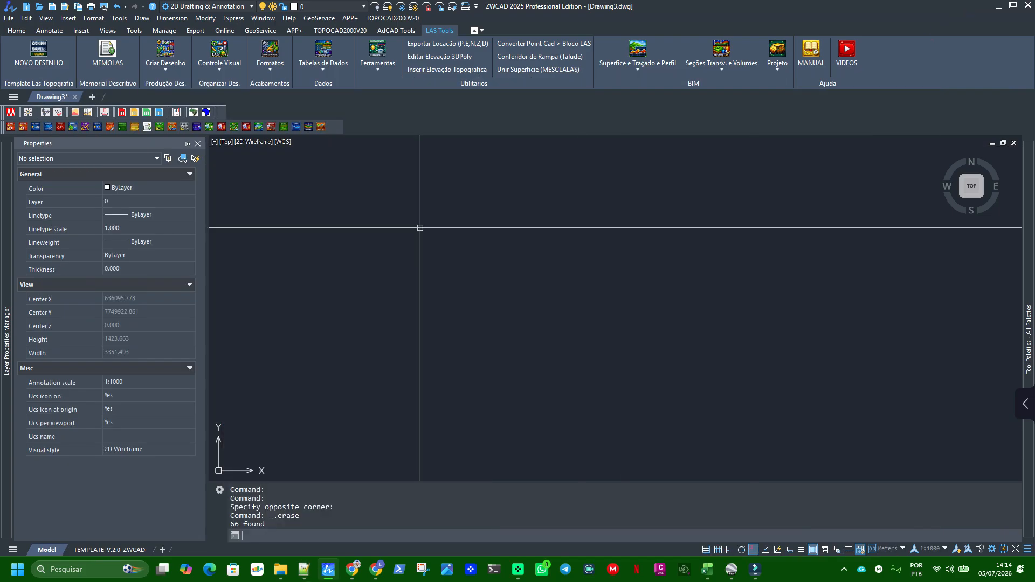
left_click(166, 54)
left_click(173, 148)
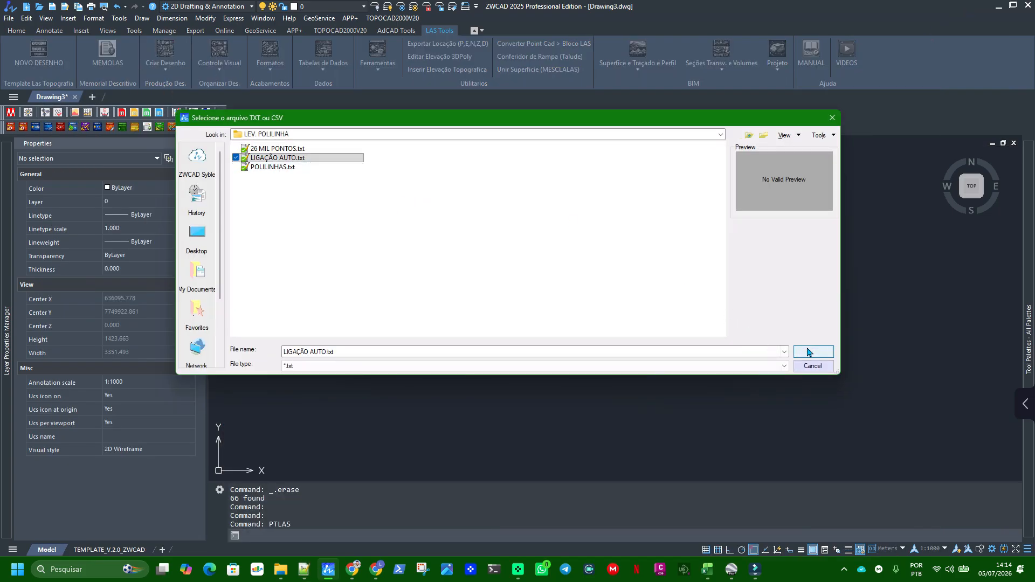
left_click(814, 352)
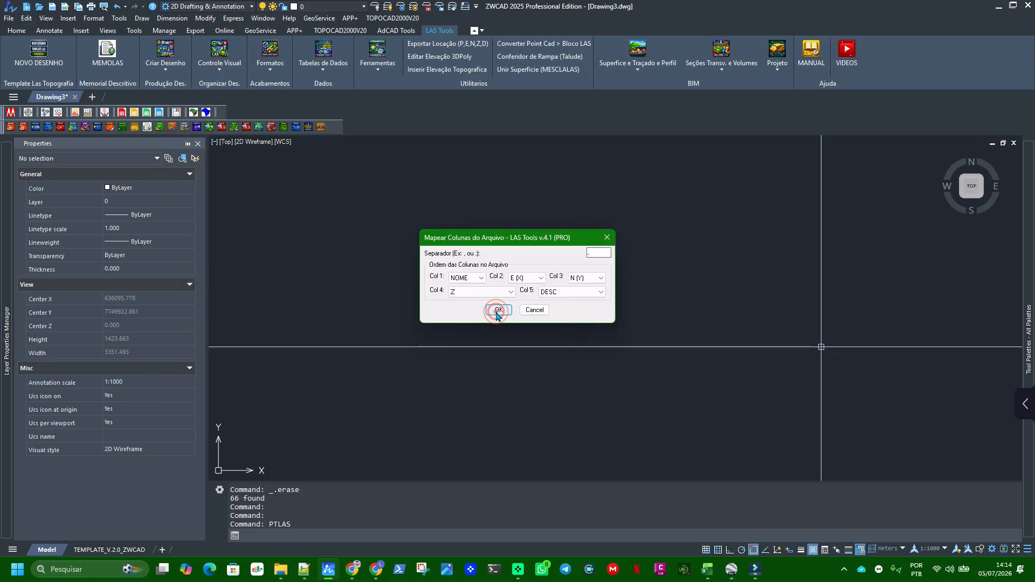
left_click(497, 313)
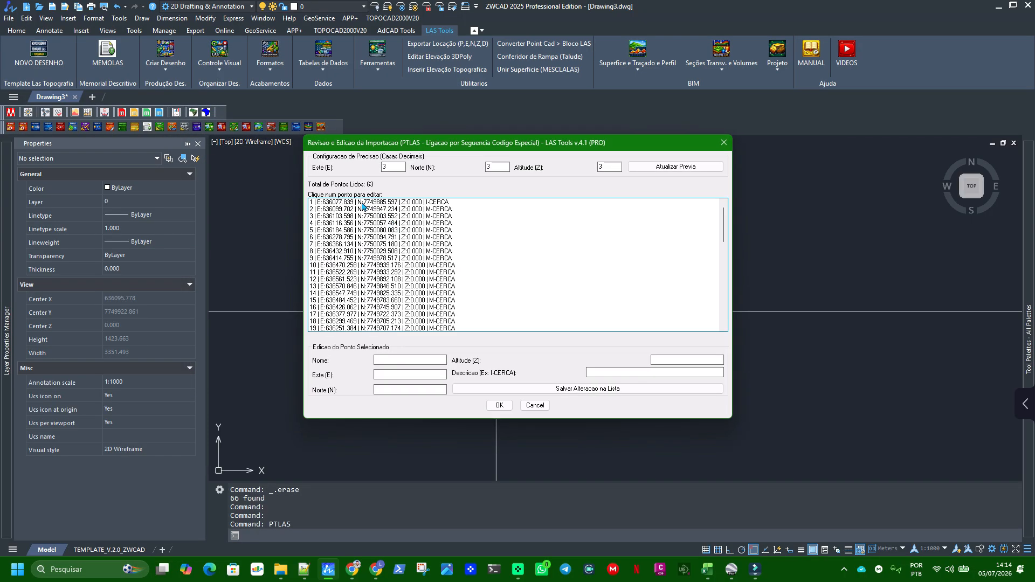
Review the codes of points 1, 22, 42 and 42A in the import list
left_click(363, 204)
scroll(329, 287, "down", 4)
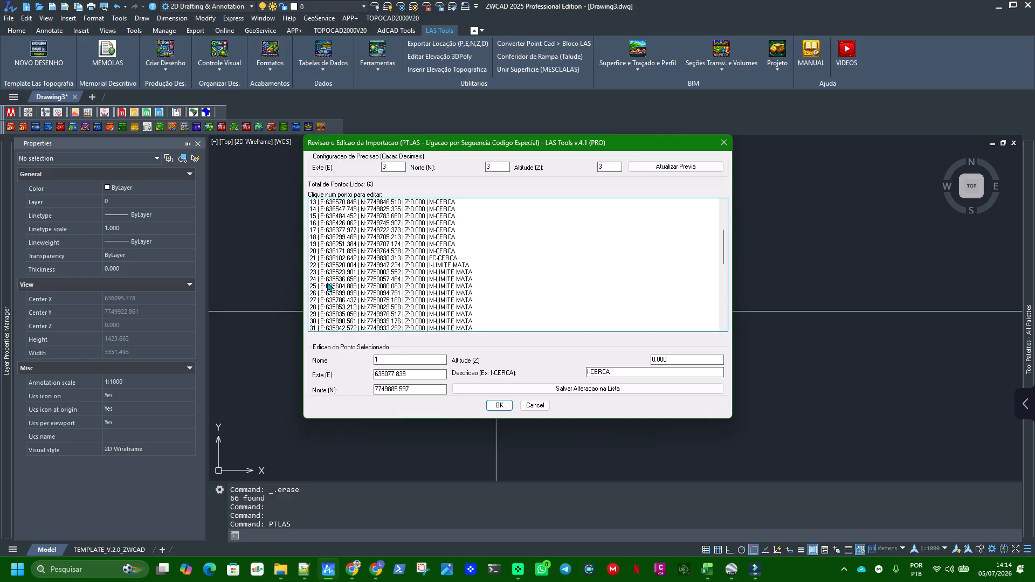
left_click(339, 265)
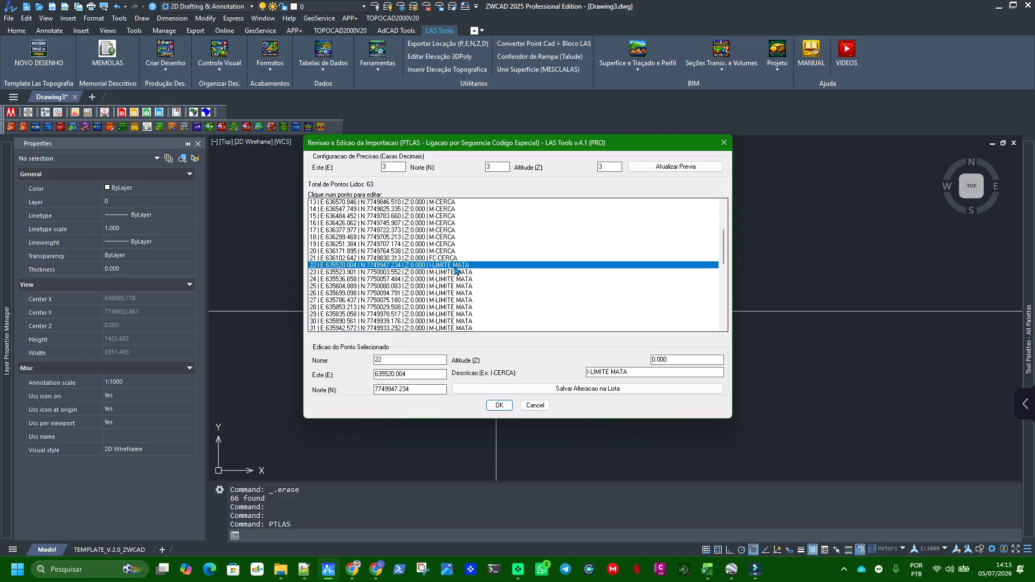
scroll(472, 292, "down", 6)
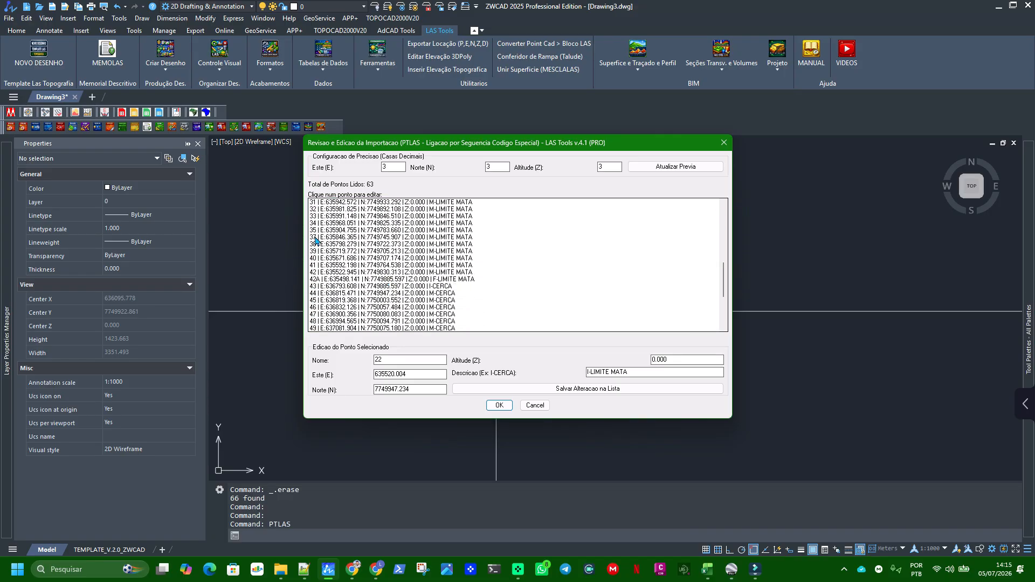
left_click(317, 280)
left_click(316, 265)
left_click(314, 273)
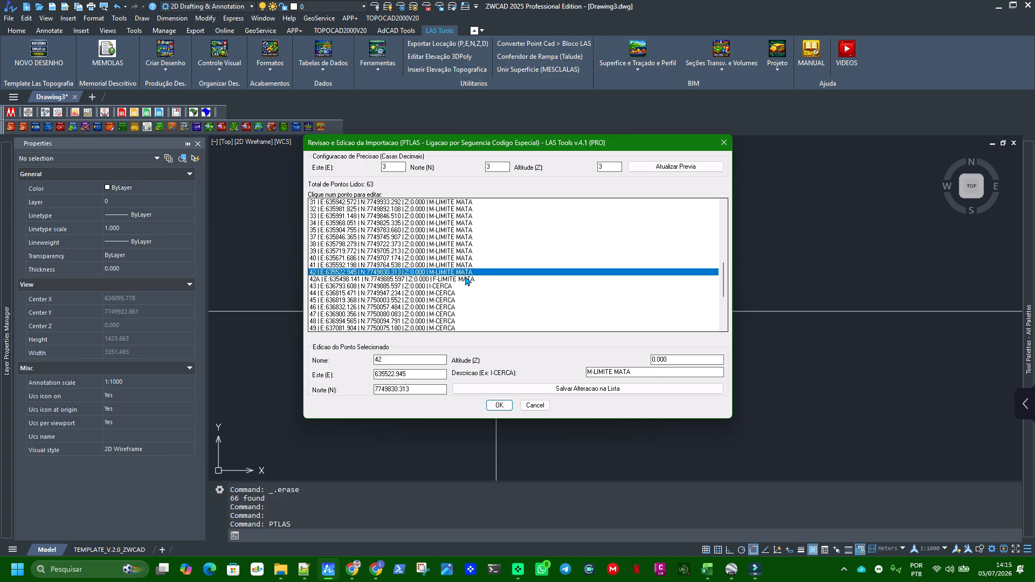
left_click(449, 280)
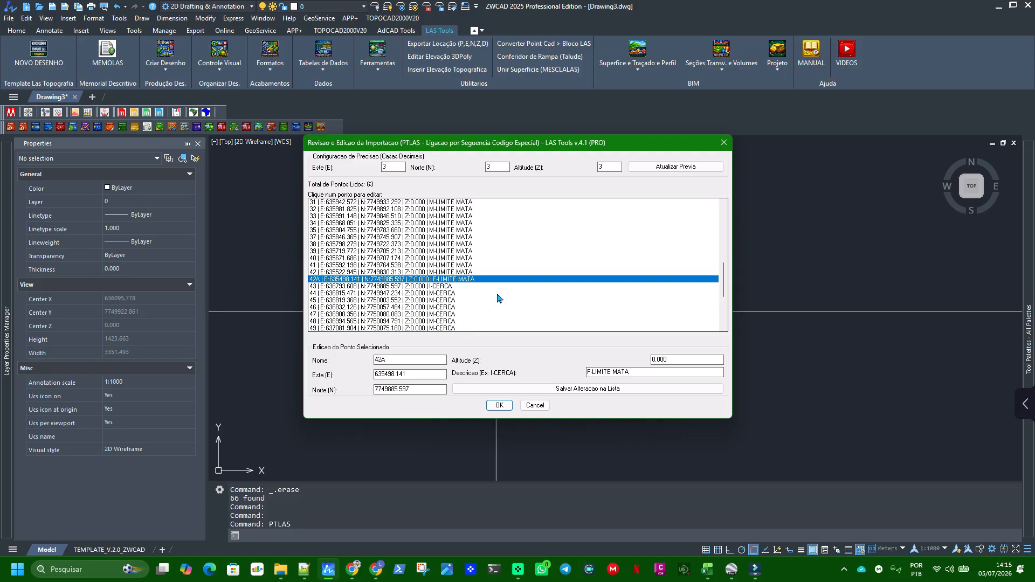
Import the reviewed points and inspect the ends of the westernmost outline between points 22 and 42A
left_click(499, 405)
scroll(458, 356, "up", 3)
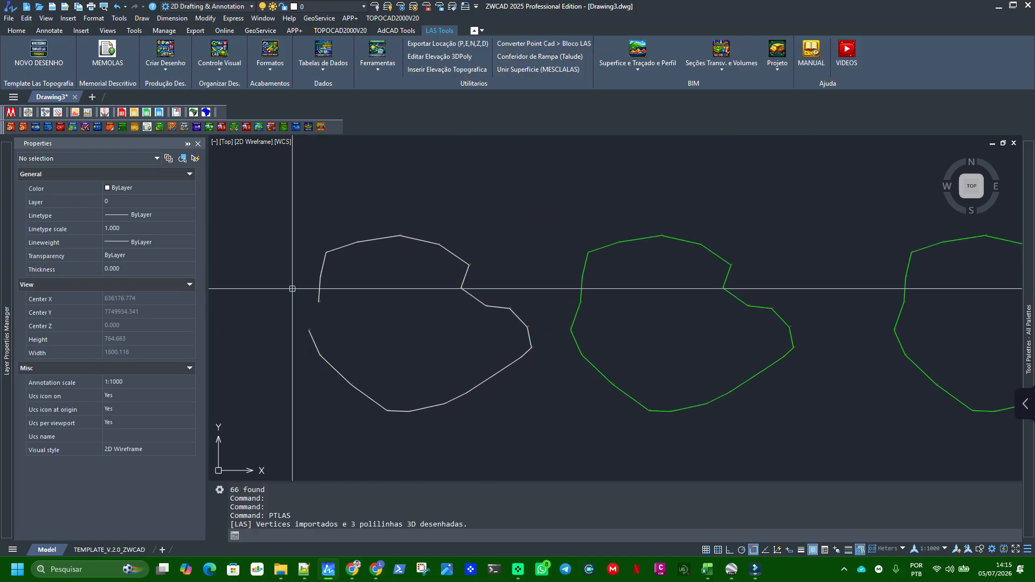
scroll(323, 307, "up", 8)
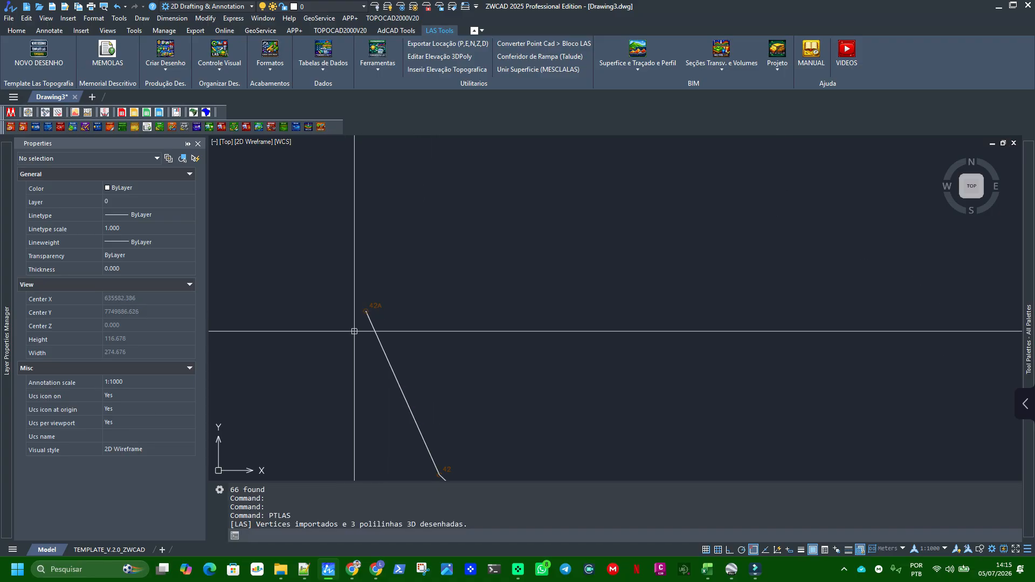
scroll(412, 359, "down", 3)
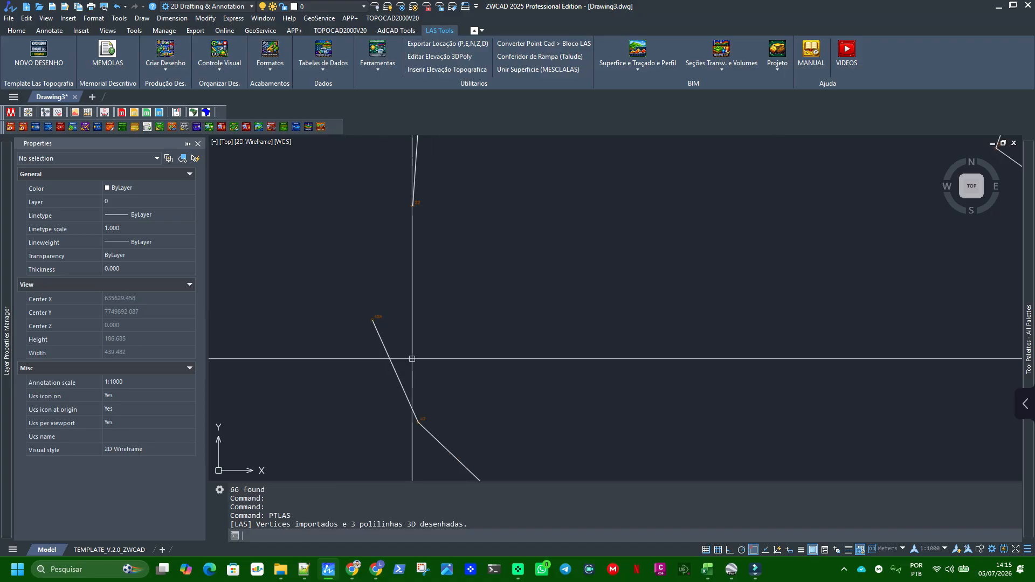
scroll(412, 359, "down", 12)
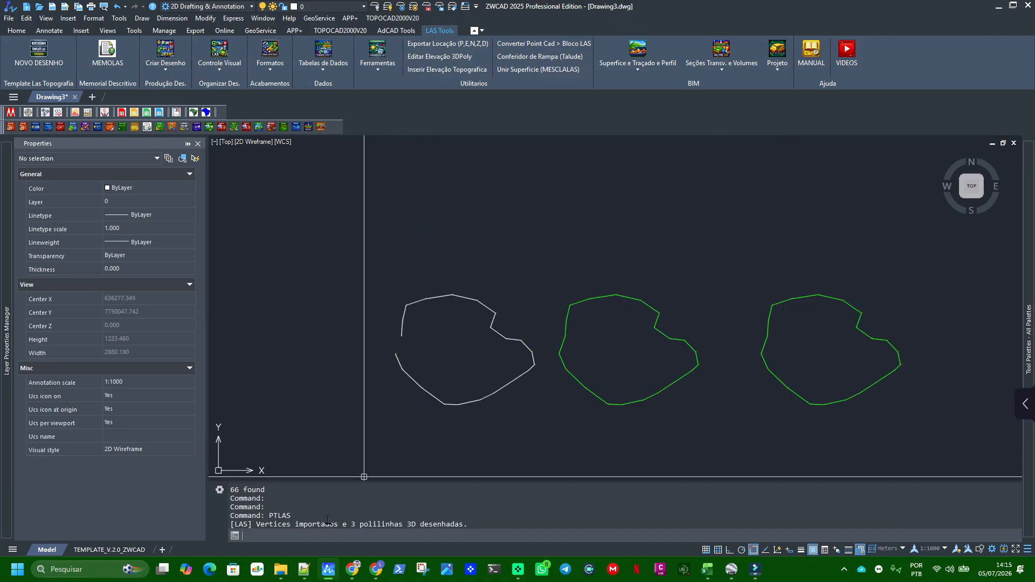
Switch to Notepad++, change the code of point 42A to FC-LIMITE MATA, and save the file
left_click(304, 569)
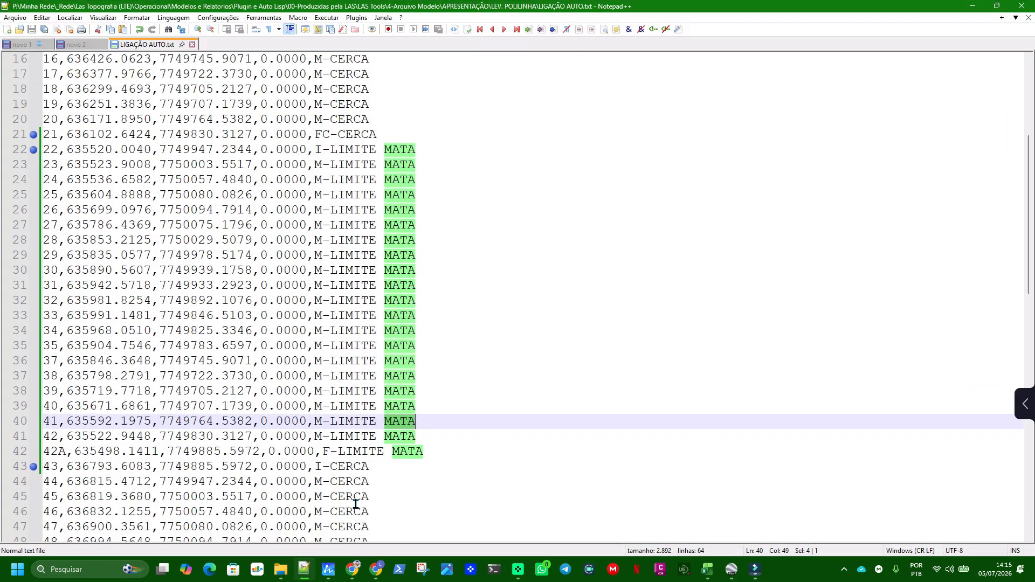
left_click(331, 451)
type("C")
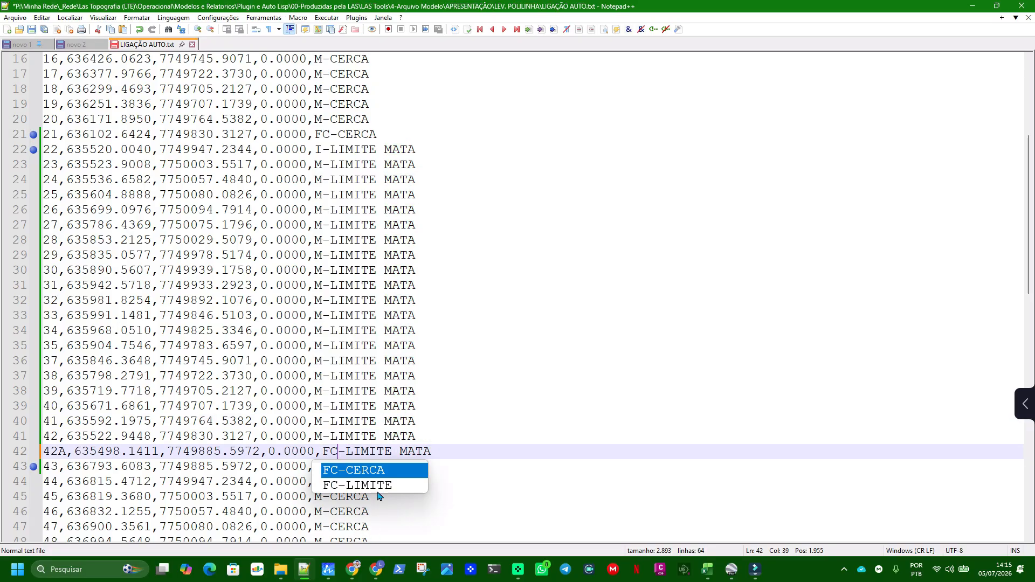
left_click(33, 30)
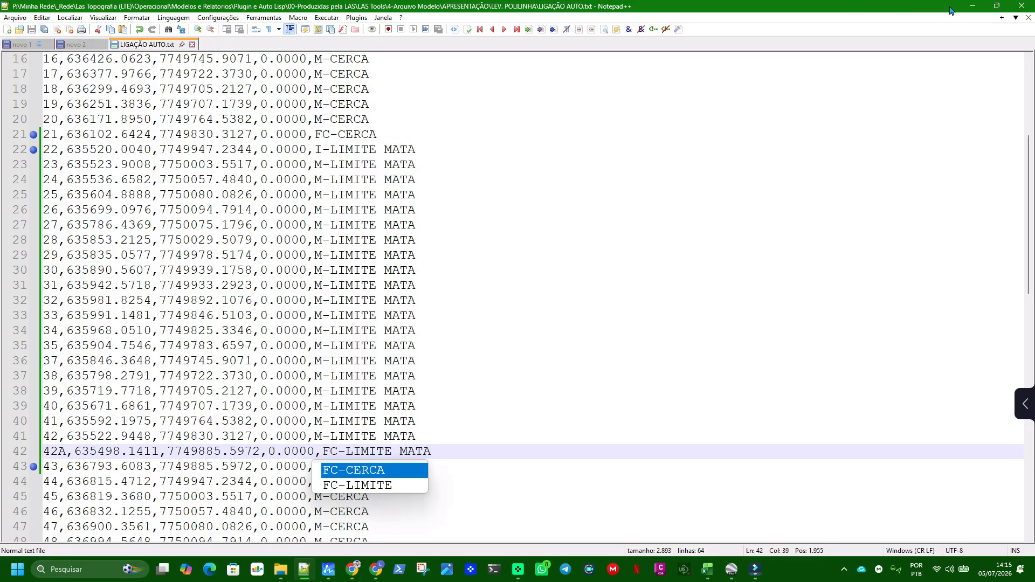
Return to ZWCAD and erase all previously imported points and polylines
left_click(972, 6)
scroll(669, 254, "down", 3)
left_click_drag(788, 220, 418, 473)
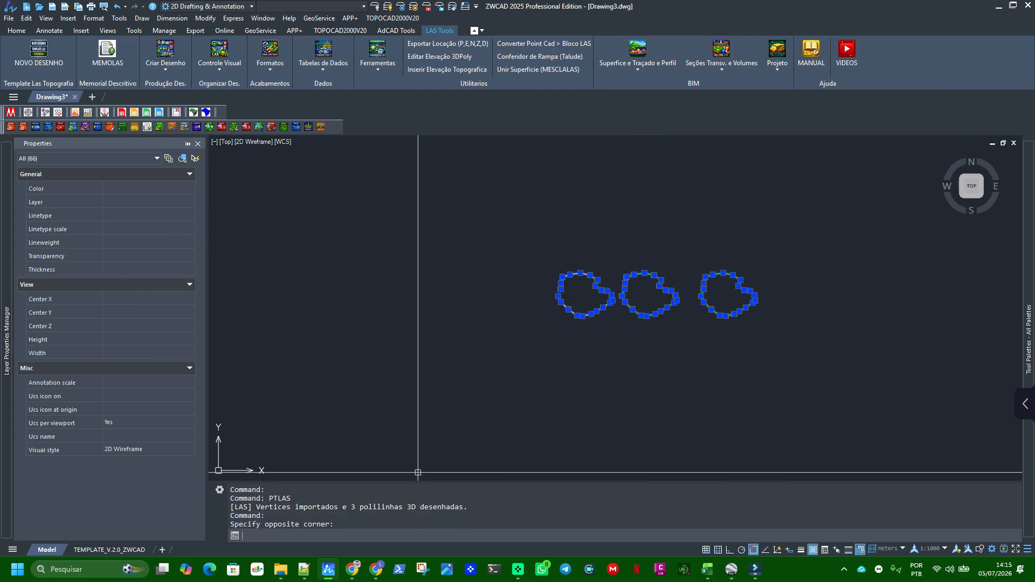
key("Delete")
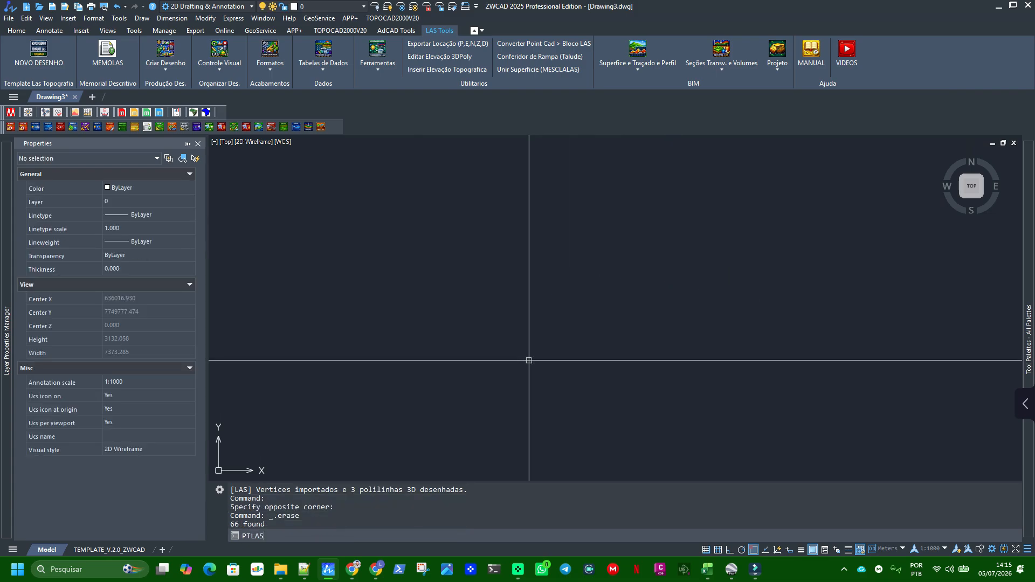
Import LIGAÇÃO AUTO.txt again with PTLAS, accepting the column mapping and the reviewed point list
key("Return")
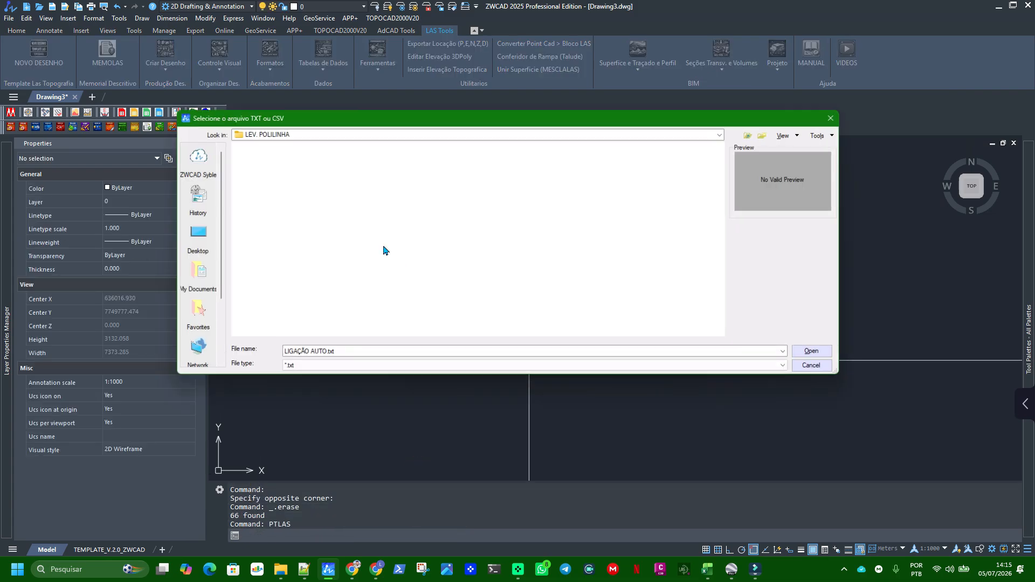
left_click(284, 160)
left_click(284, 161)
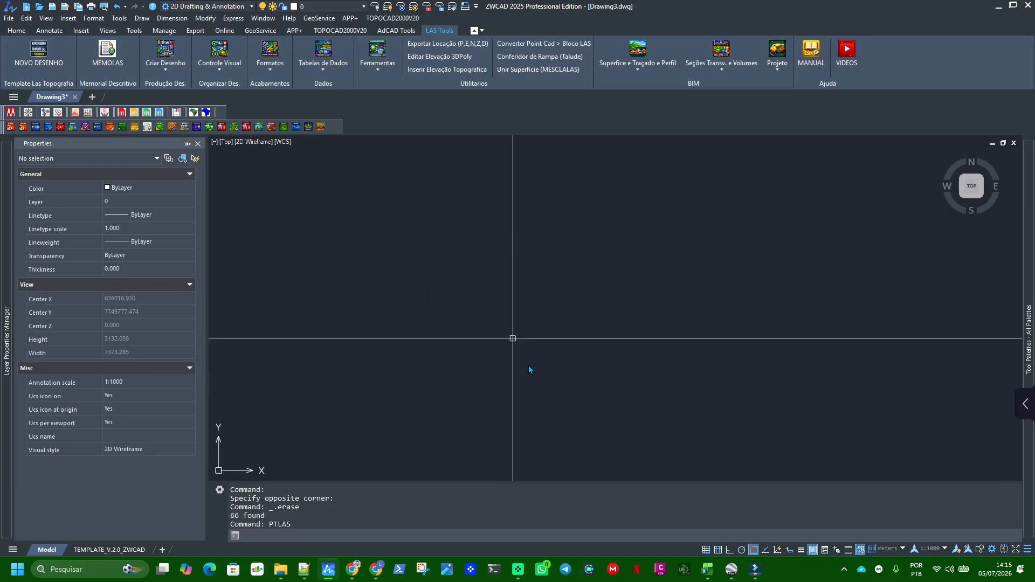
left_click(498, 311)
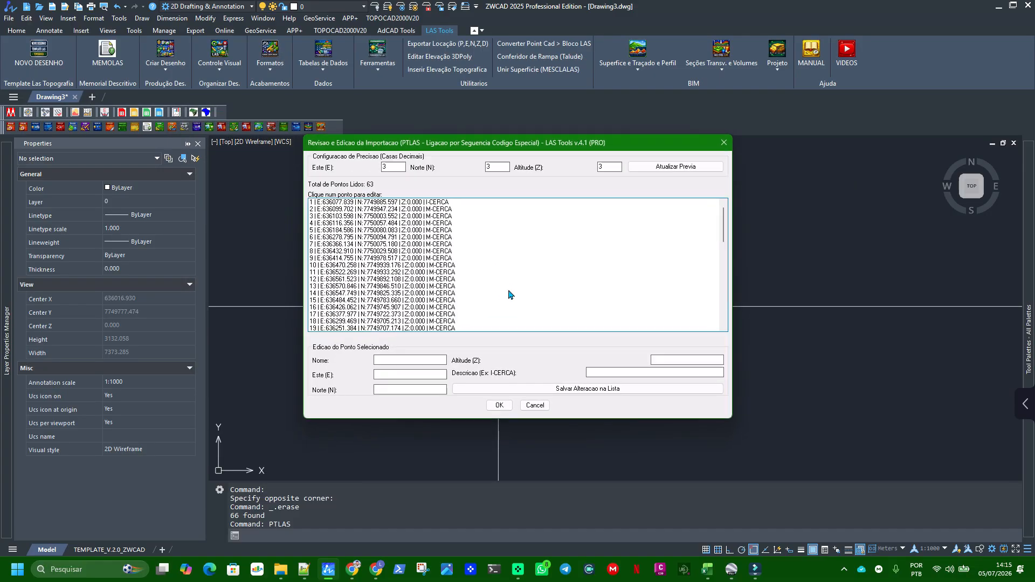
left_click(499, 405)
Select the westernmost outline to inspect its layer and closed state, and clear the selection
scroll(462, 347, "up", 6)
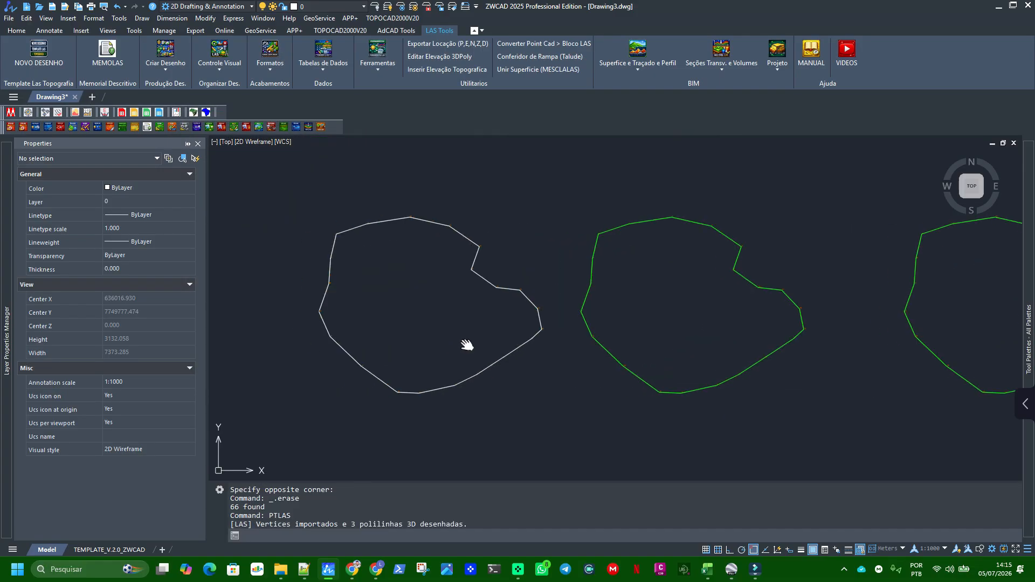
left_click(386, 229)
scroll(439, 291, "down", 2)
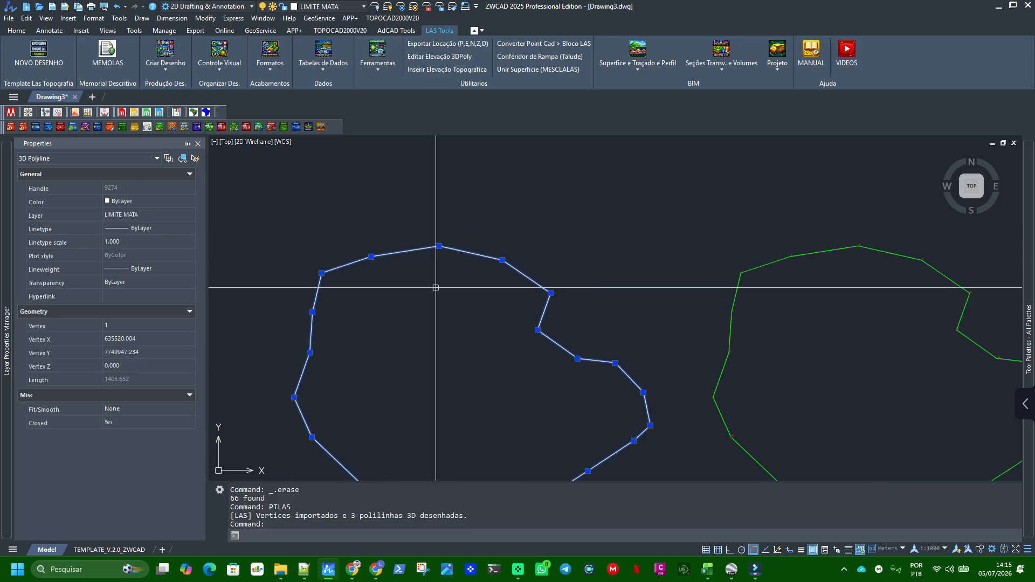
middle_click_drag(361, 361, 508, 321)
middle_click_drag(620, 216, 457, 220)
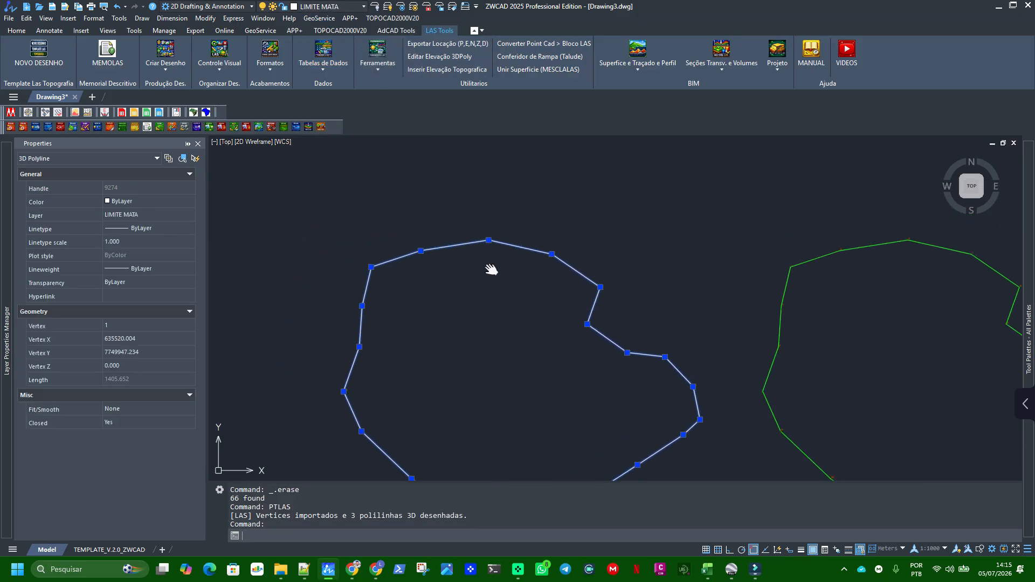
key("Escape")
Select the vertex block of point 26 and all similar LIMITE MATA blocks to check them, and clear the selection
scroll(486, 248, "up", 5)
left_click_drag(483, 222, 591, 351)
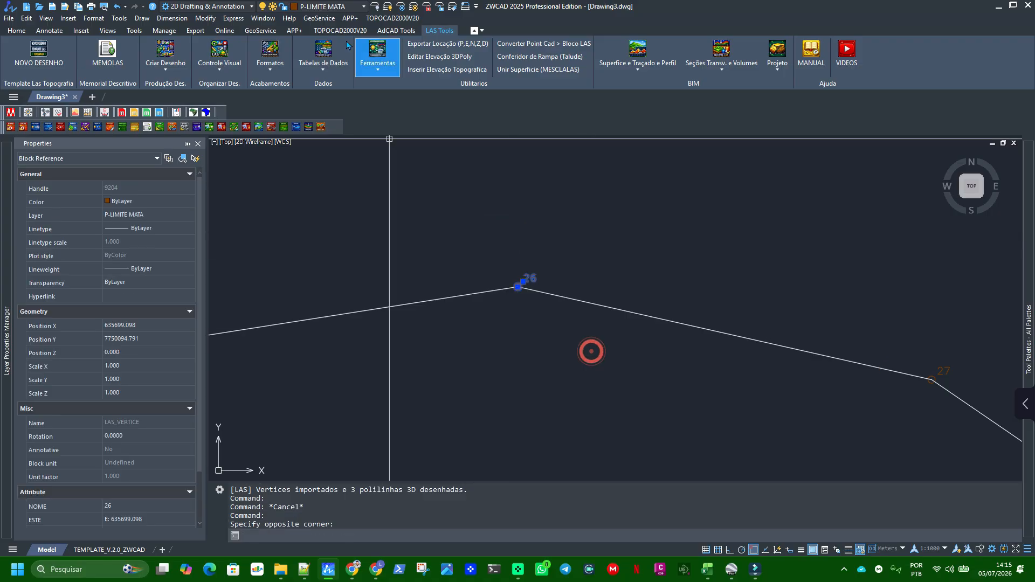
scroll(594, 278, "down", 5)
right_click(560, 220)
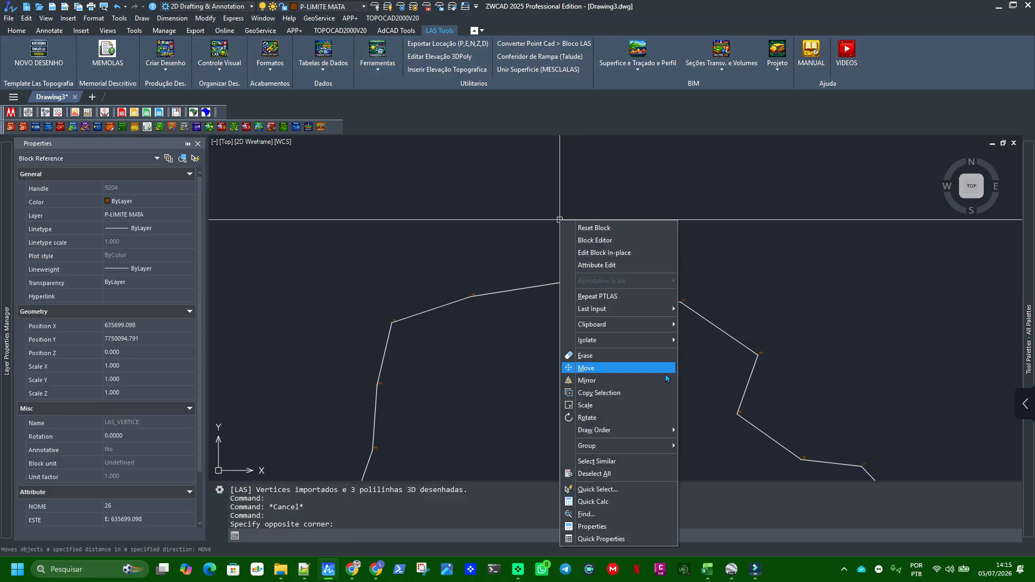
left_click(604, 461)
scroll(469, 185, "down", 6)
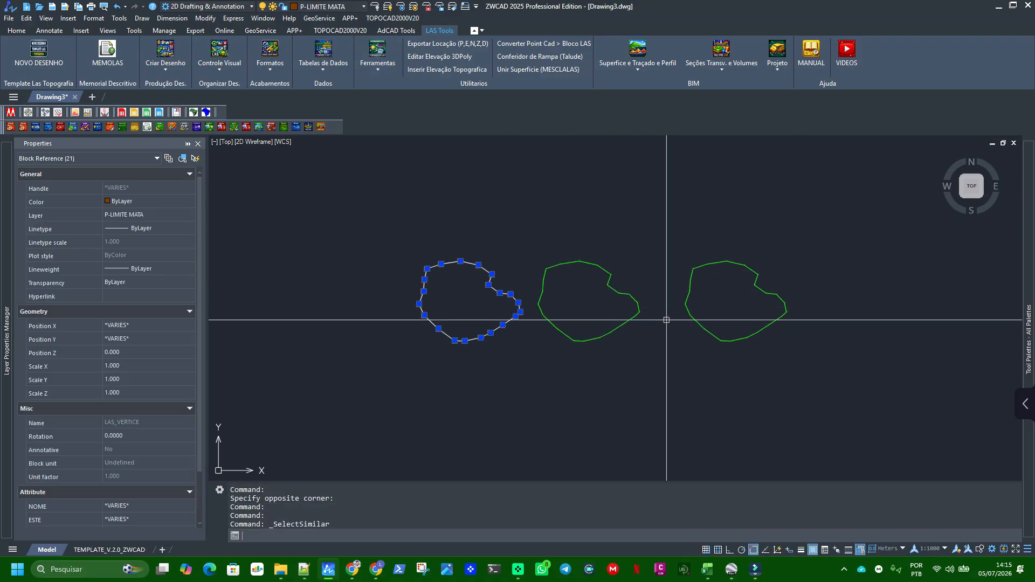
key("Escape")
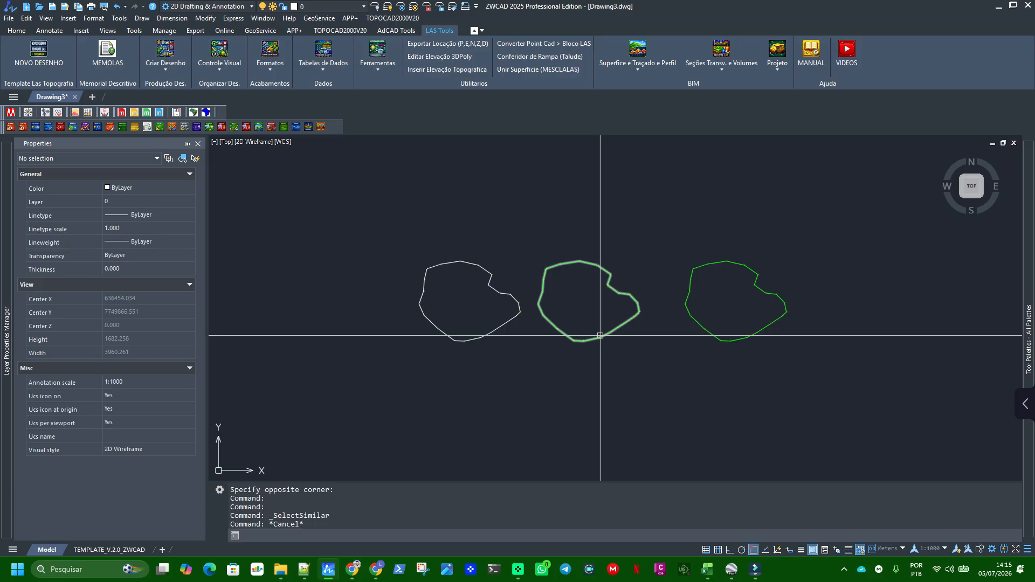
Turn on the description label of point 24 on the westernmost outline with AT_DESC
scroll(504, 273, "up", 5)
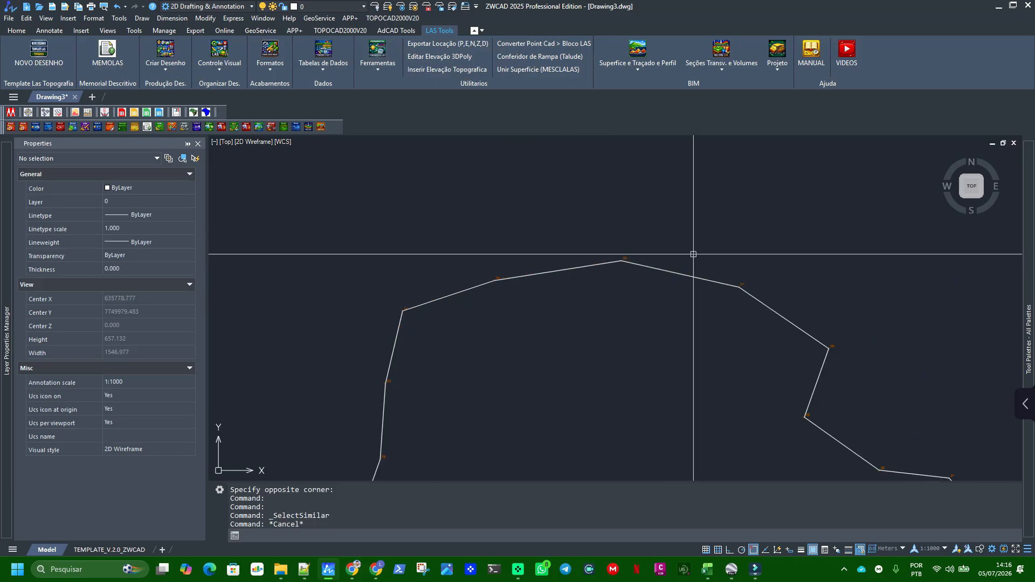
scroll(696, 253, "up", 4)
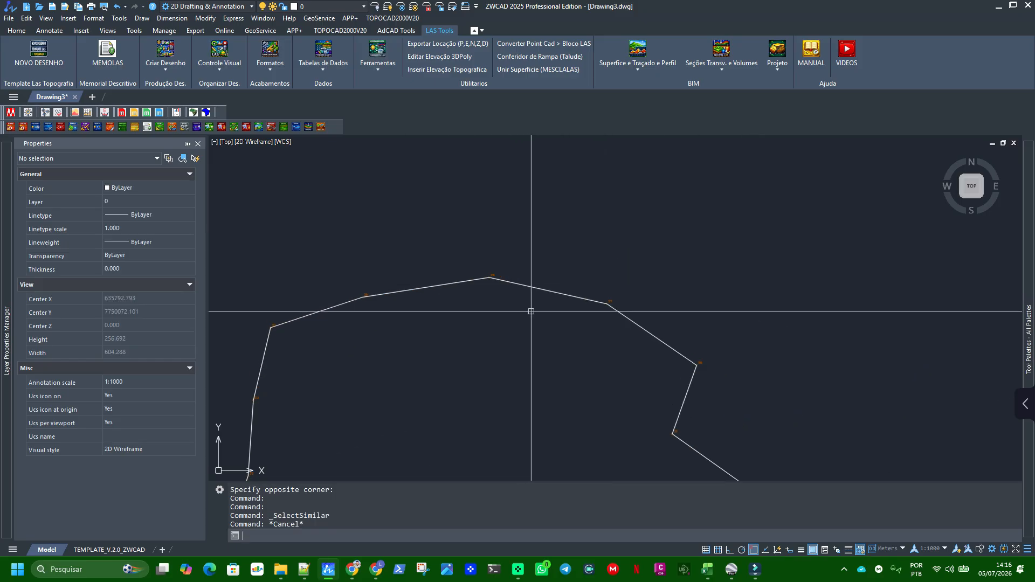
scroll(483, 278, "up", 4)
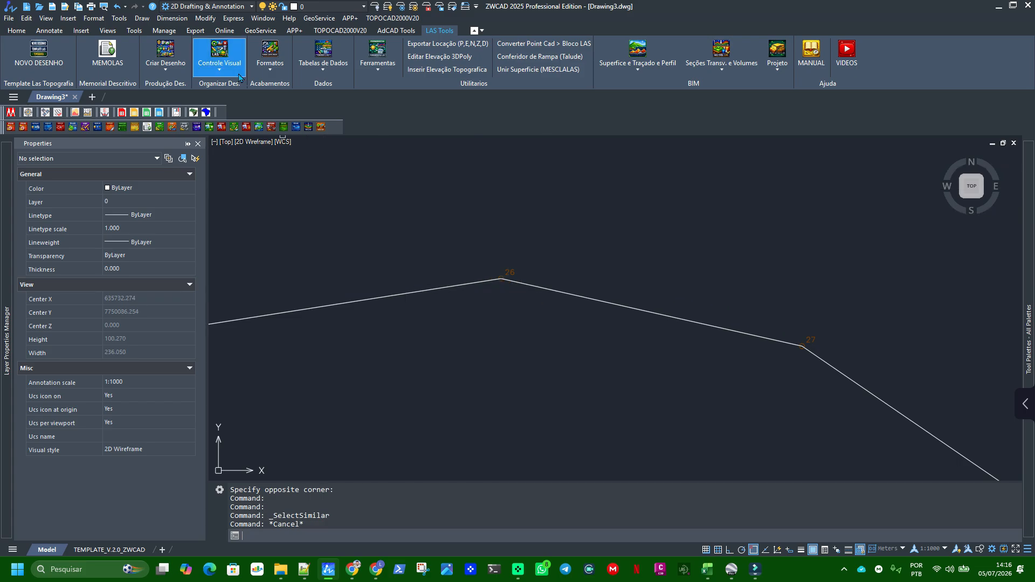
left_click(221, 69)
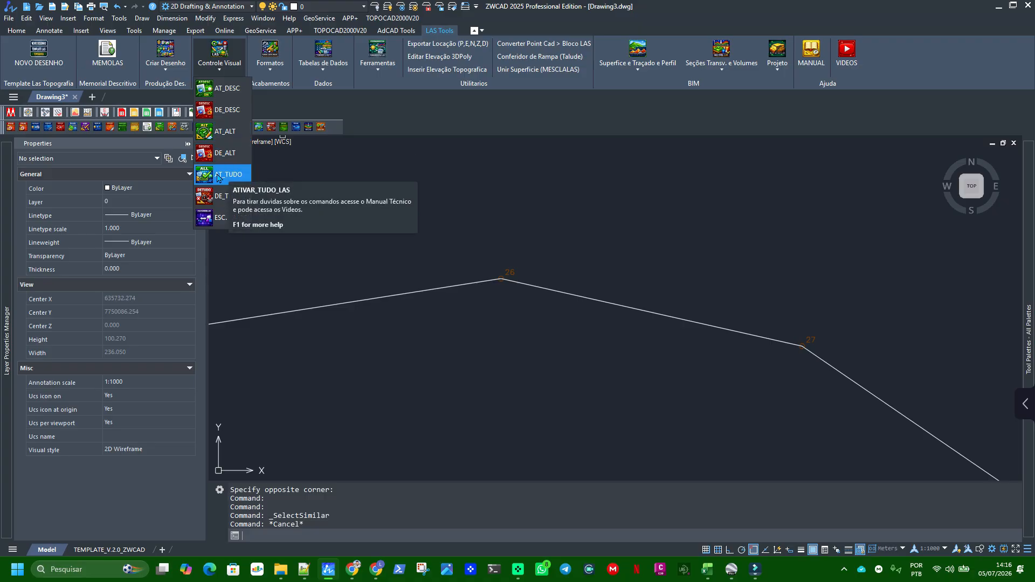
left_click(214, 93)
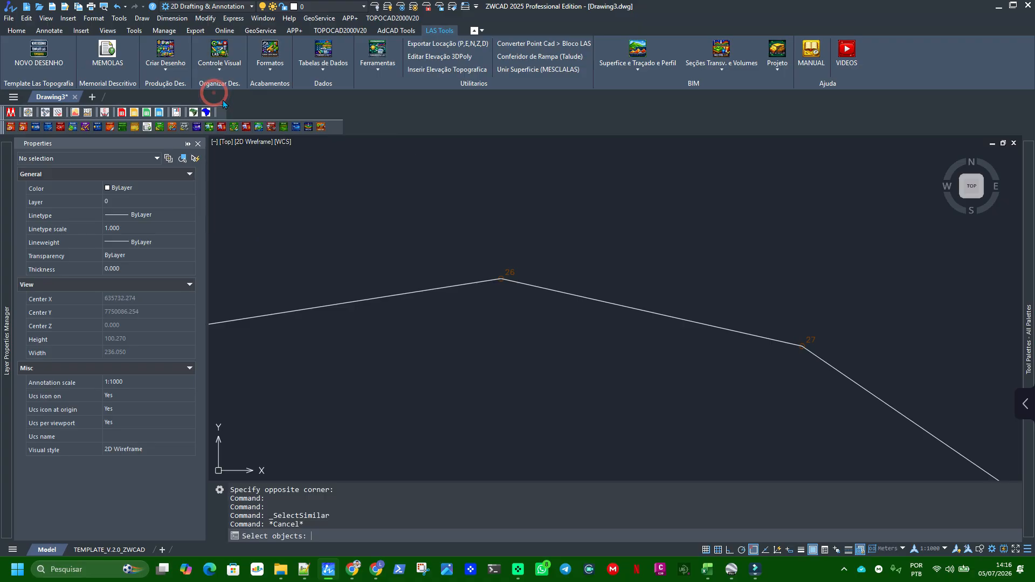
scroll(545, 254, "down", 8)
left_click(368, 204)
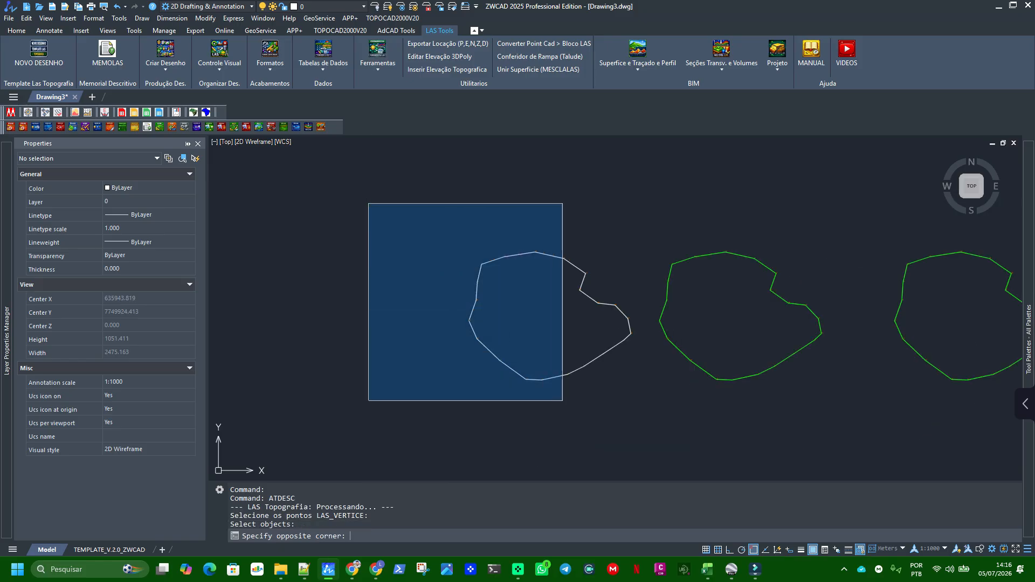
left_click(453, 234)
scroll(479, 264, "up", 5)
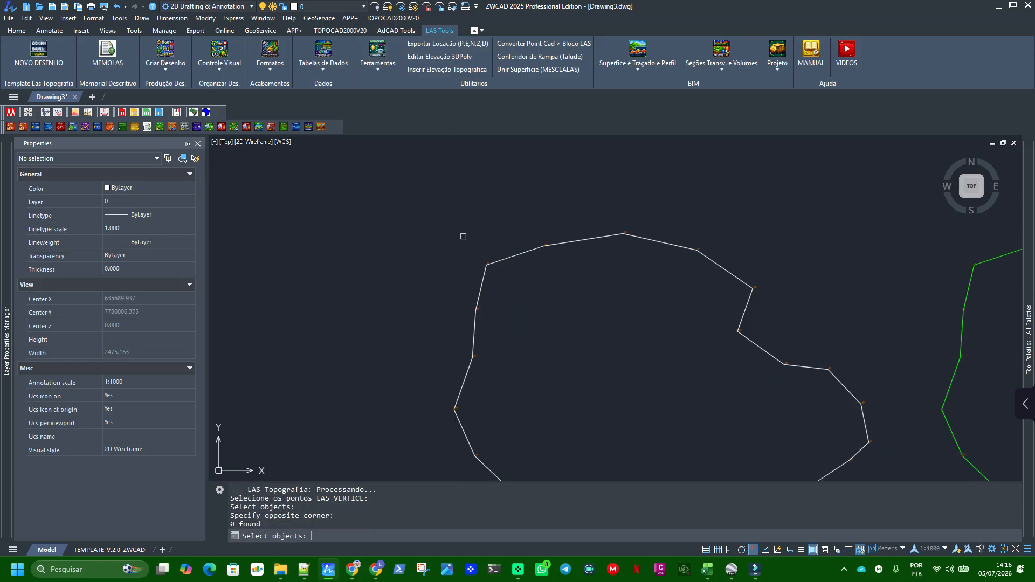
left_click(446, 219)
left_click(495, 280)
scroll(494, 281, "up", 2)
key("Return")
scroll(502, 246, "up", 1)
Repeat AT_DESC for all vertex points of the westernmost outline and check the label at point 27
key("Return")
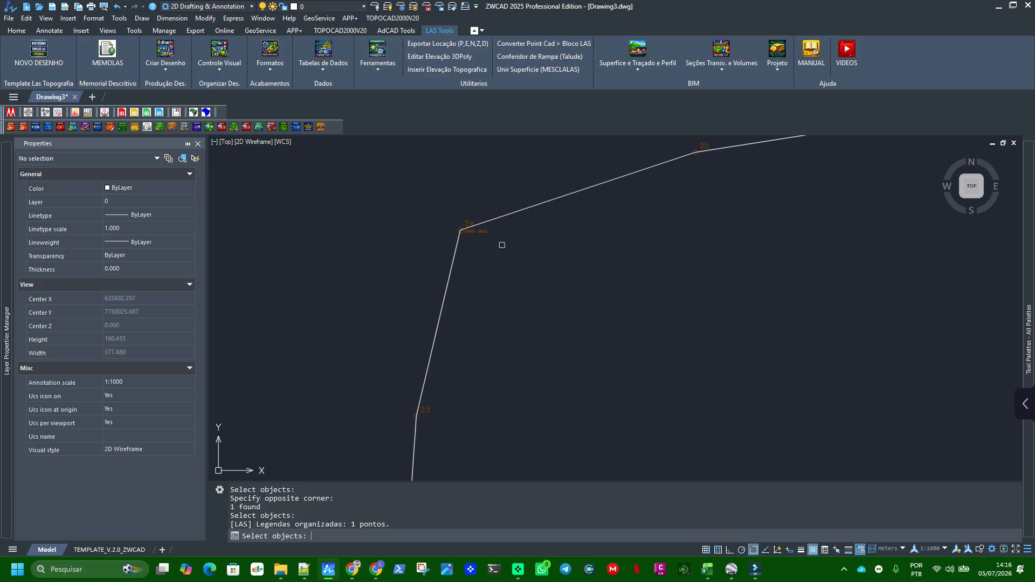
scroll(501, 245, "down", 3)
scroll(478, 213, "down", 4)
left_click(417, 177)
left_click(659, 384)
key("Return")
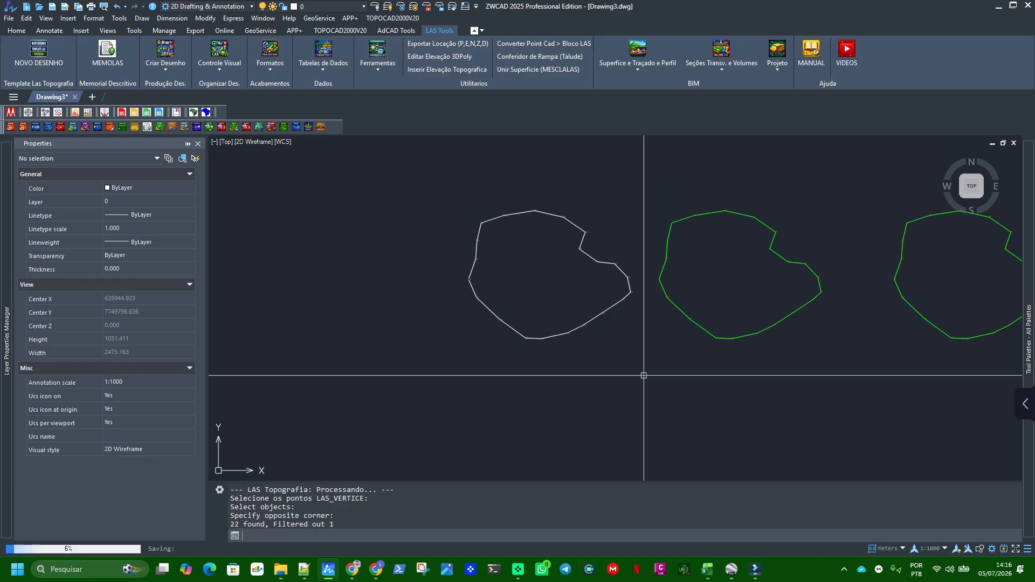
scroll(663, 216, "up", 10)
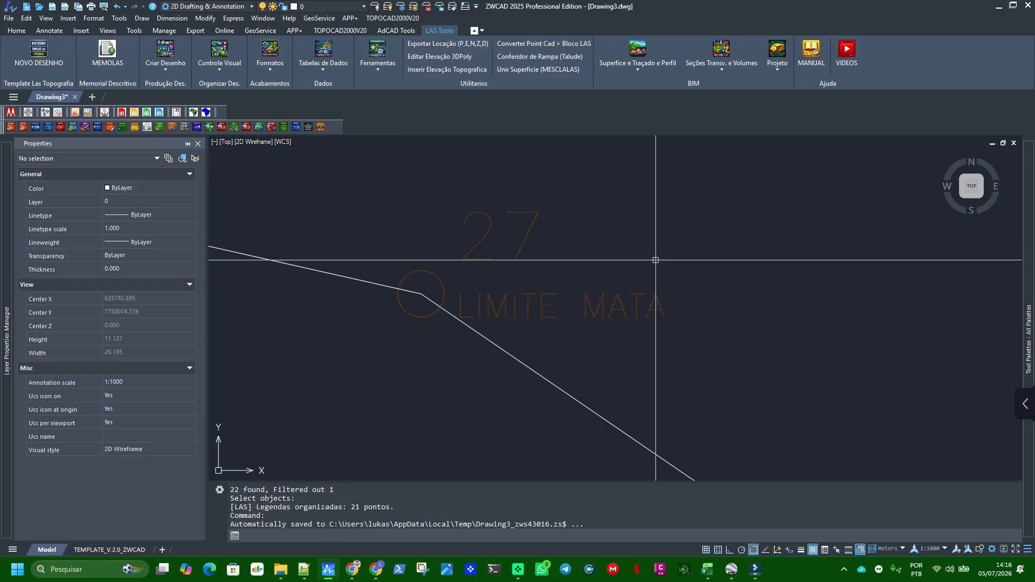
Turn on the altitude labels for all vertex points of the westernmost outline with AT_ALT and check point 32
left_click(233, 71)
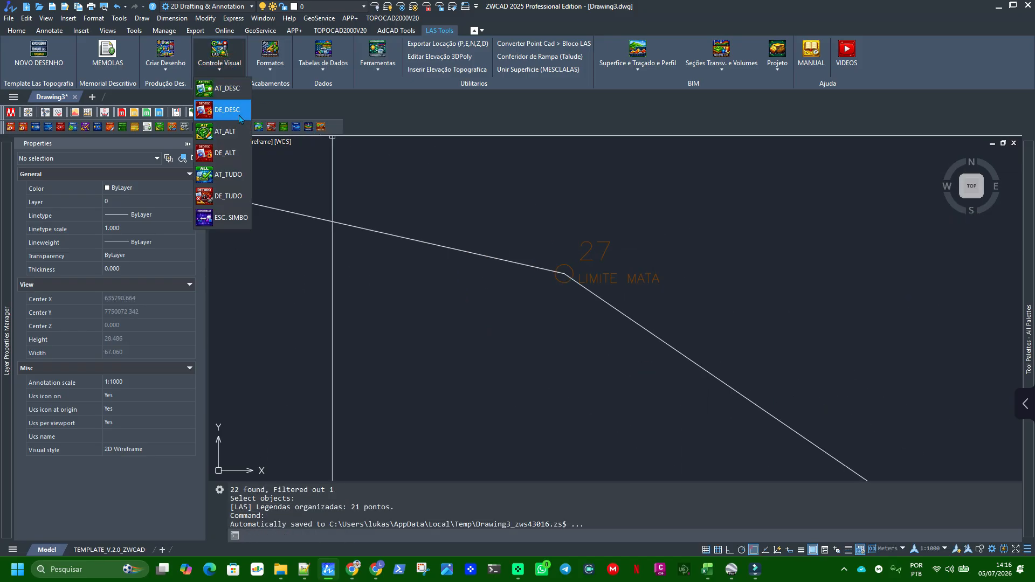
left_click(235, 138)
scroll(518, 208, "down", 7)
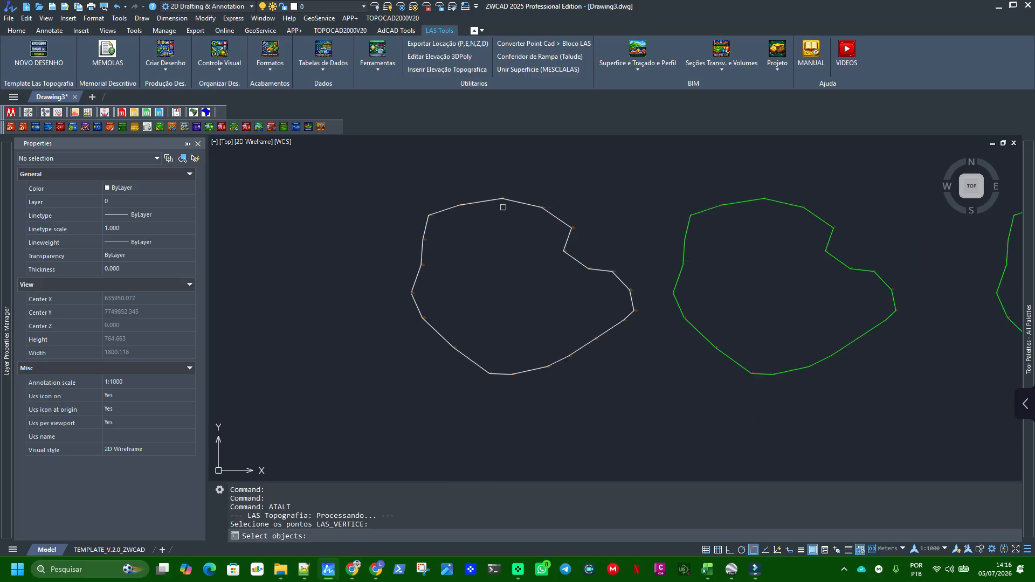
left_click(667, 424)
key("Return")
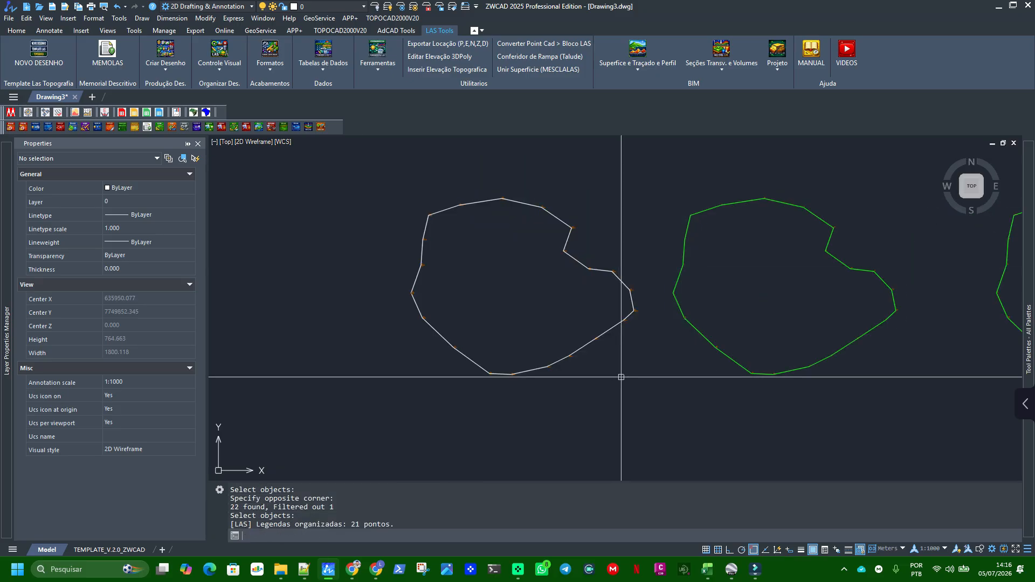
scroll(628, 296, "up", 5)
scroll(645, 275, "up", 6)
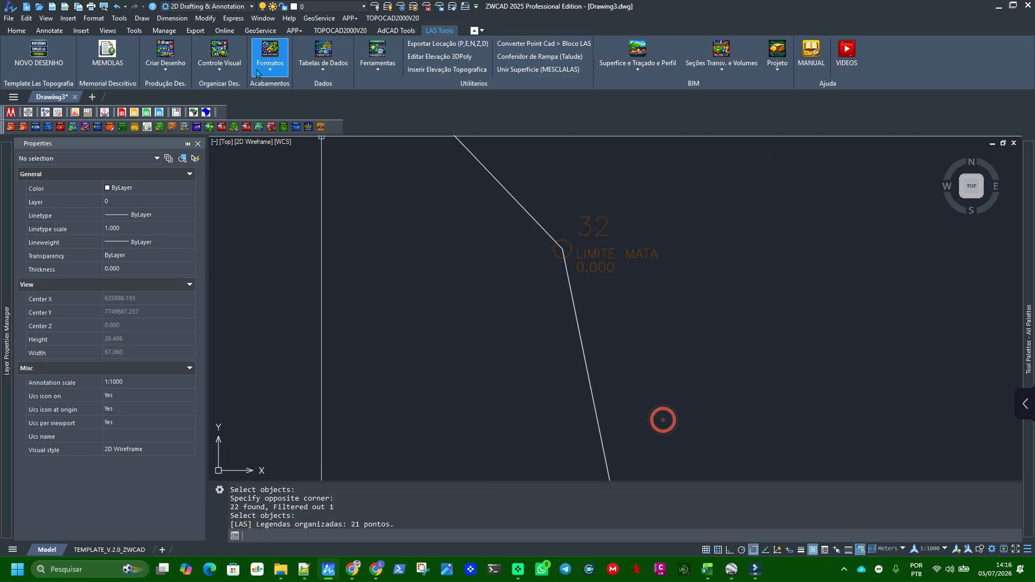
Turn on all labels for every point in the drawing with AT_TUDO, using the ALL selection, and inspect point 50
left_click(220, 63)
left_click(227, 176)
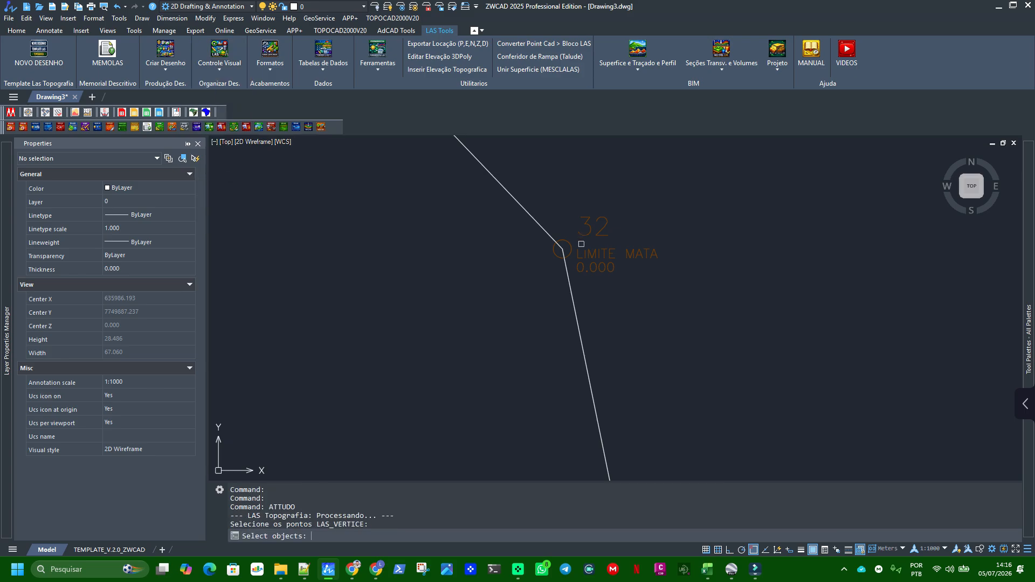
scroll(568, 272, "down", 10)
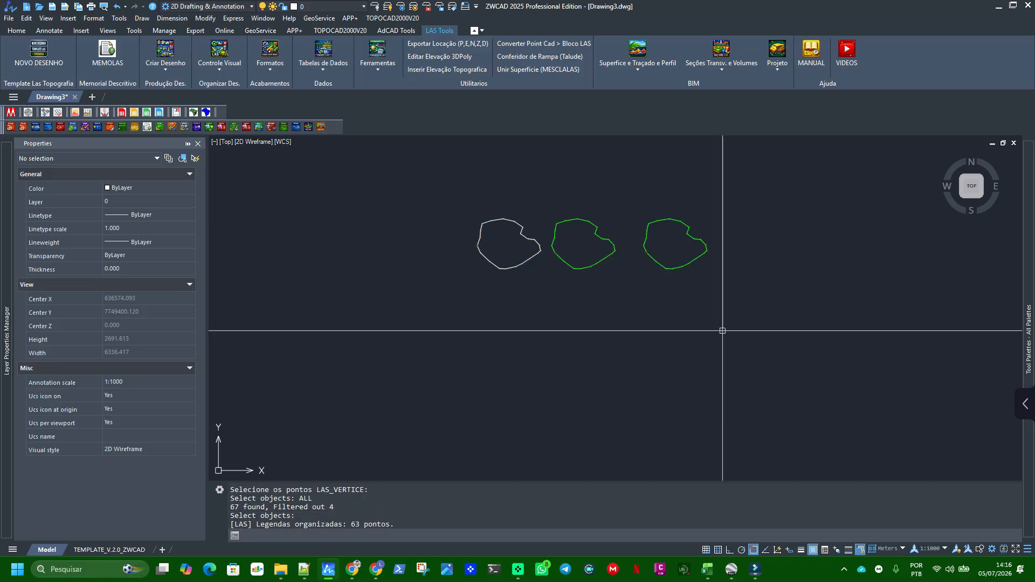
scroll(710, 203, "up", 6)
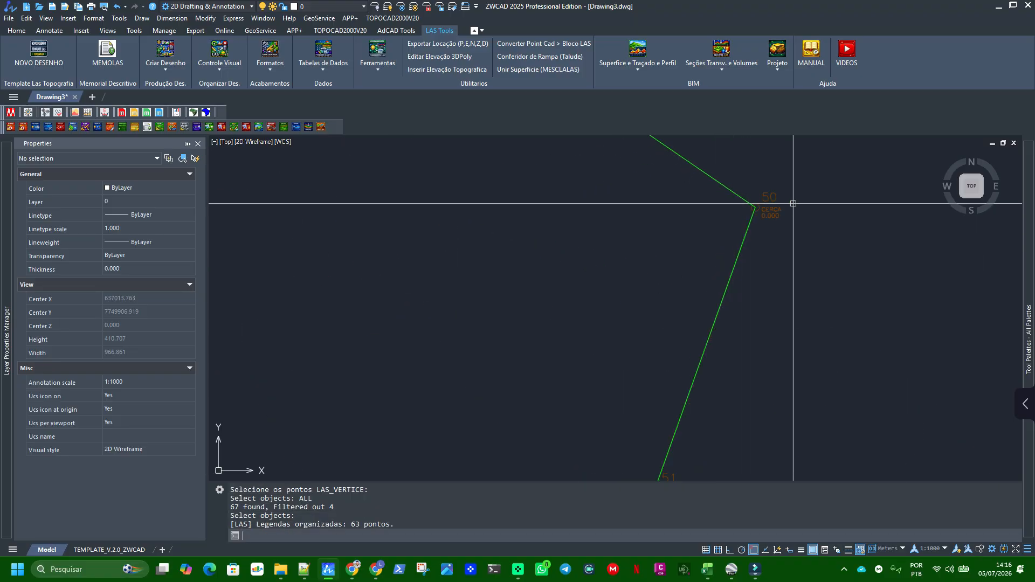
scroll(794, 203, "up", 13)
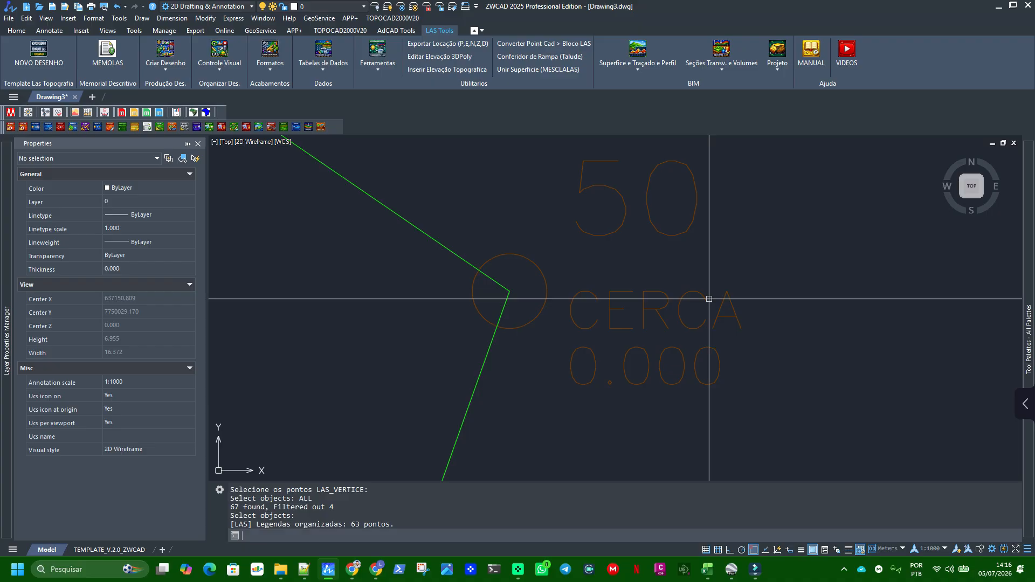
scroll(619, 292, "down", 6)
scroll(618, 292, "down", 3)
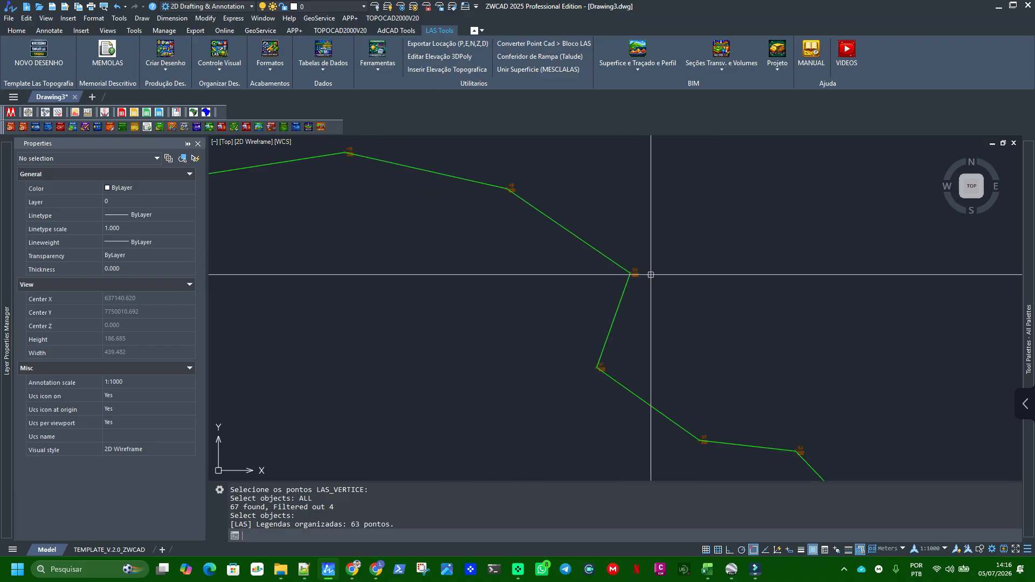
scroll(651, 274, "down", 6)
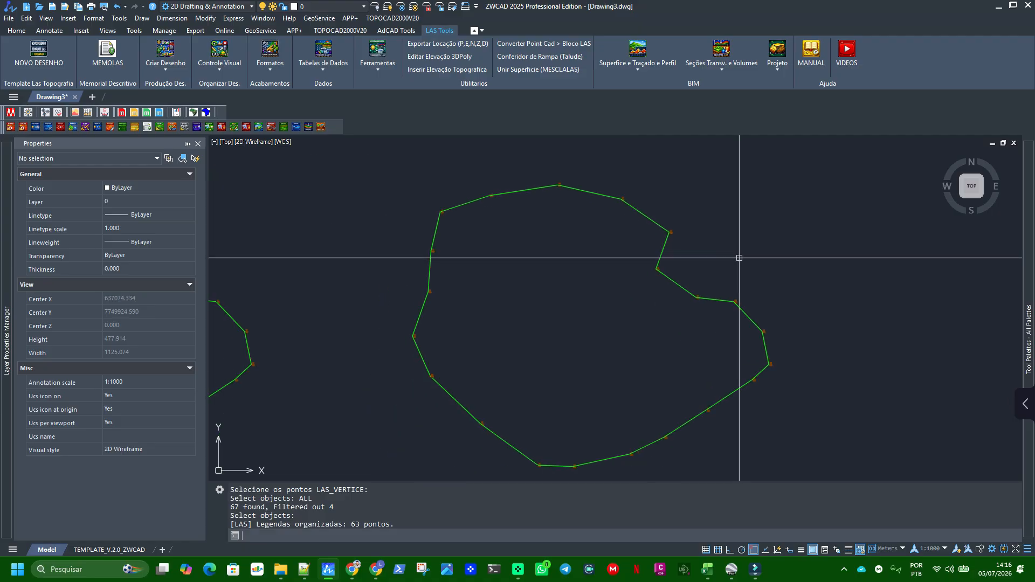
Select point 31 on the westernmost outline and examine its block attributes, including its DESCRICAO value
scroll(663, 254, "up", 12)
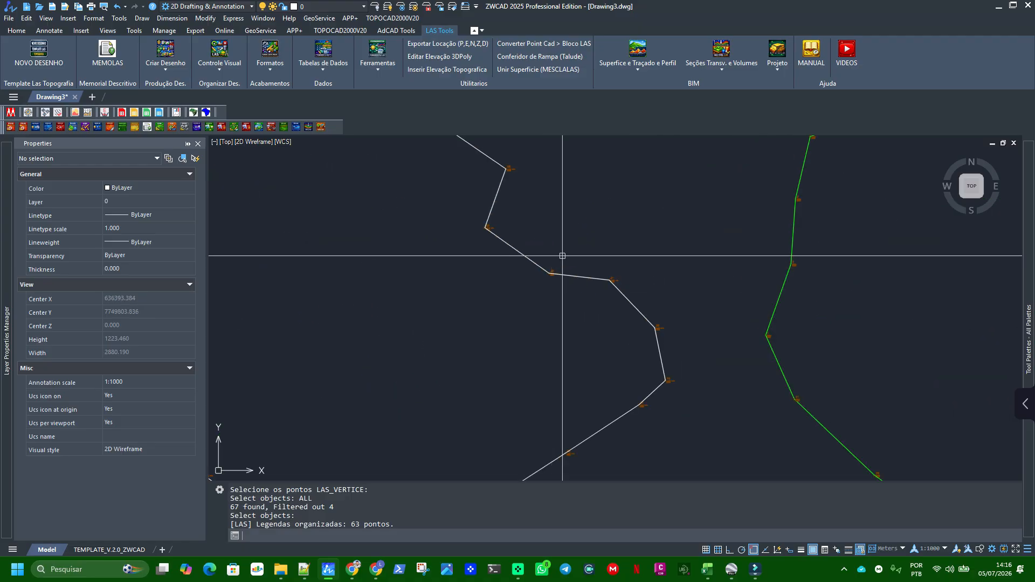
middle_click_drag(597, 221, 577, 305)
scroll(578, 302, "down", 3)
mouse_move(602, 272)
middle_mouse_down()
mouse_move(608, 228)
mouse_move(599, 233)
middle_mouse_up()
scroll(592, 240, "down", 5)
left_click(587, 240)
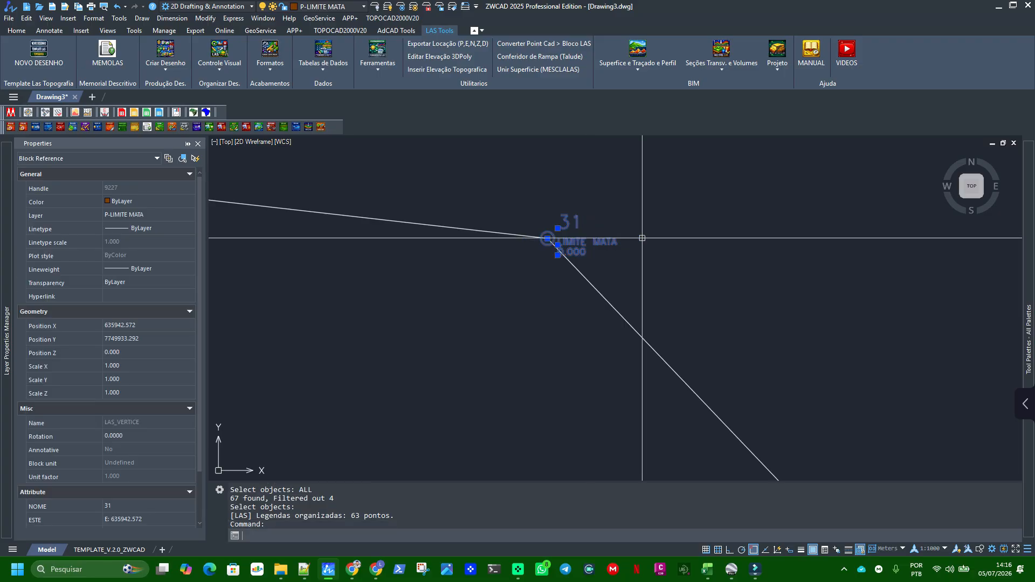
middle_click_drag(763, 262, 631, 280)
scroll(164, 488, "down", 2)
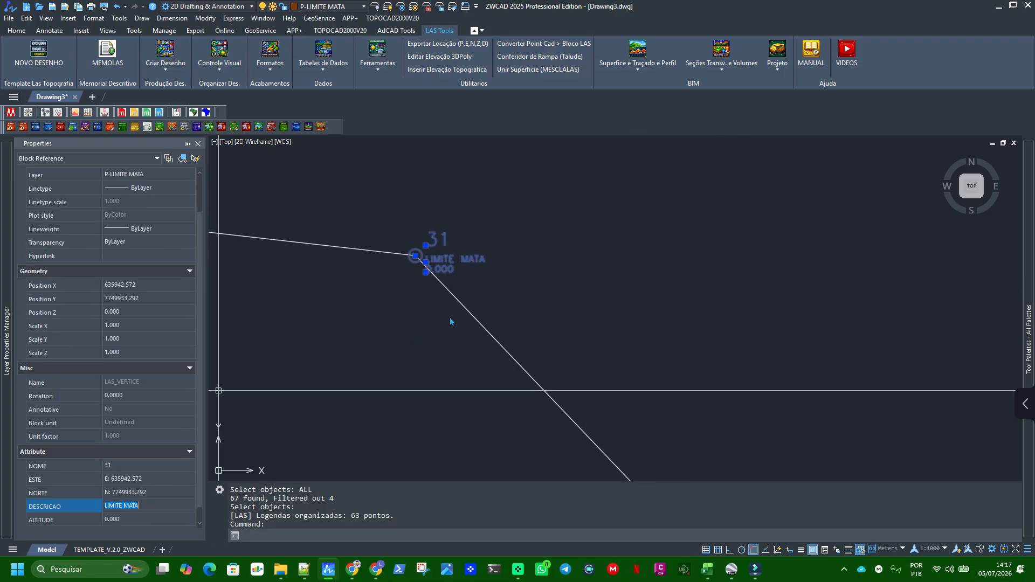
scroll(458, 324, "down", 3)
middle_click_drag(450, 334, 518, 289)
key("Escape")
scroll(569, 245, "up", 3)
middle_click_drag(544, 245, 624, 305)
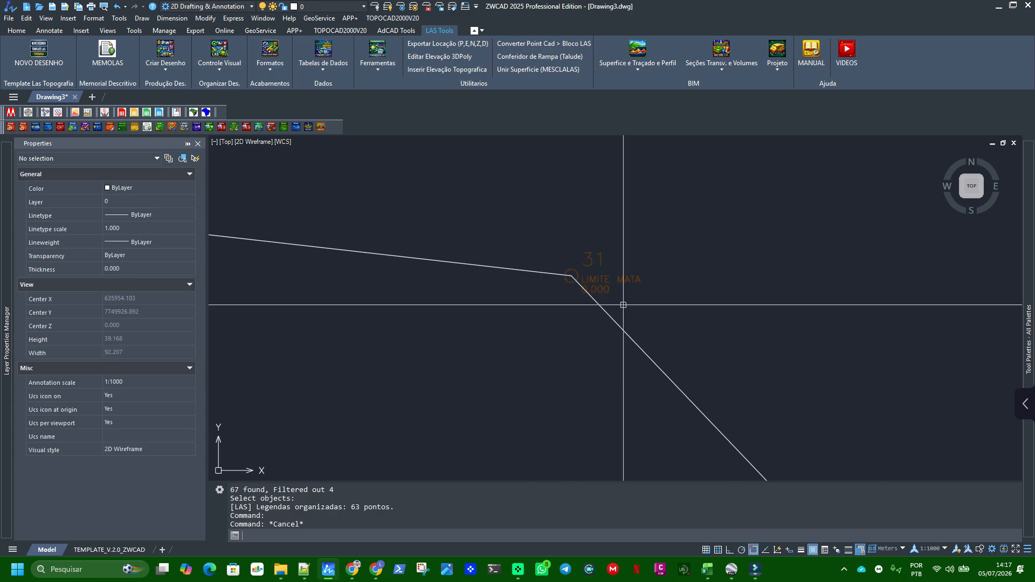
scroll(621, 302, "up", 2)
scroll(645, 287, "down", 5)
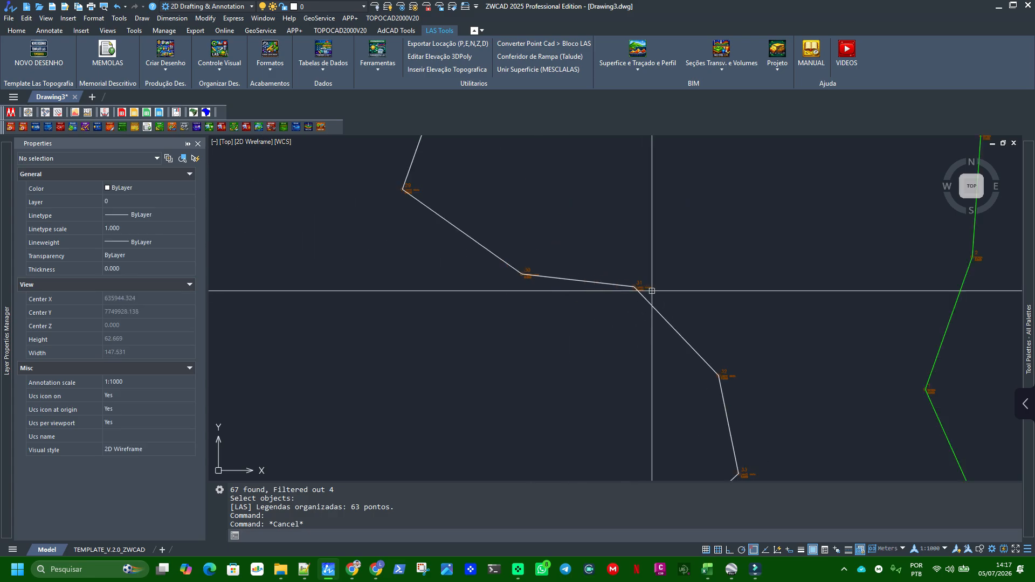
Rescale the point symbols of all three outlines to 1:2500 with ESCSIMBOLAS and check the label sizes
scroll(693, 258, "down", 12)
middle_click_drag(686, 238, 629, 237)
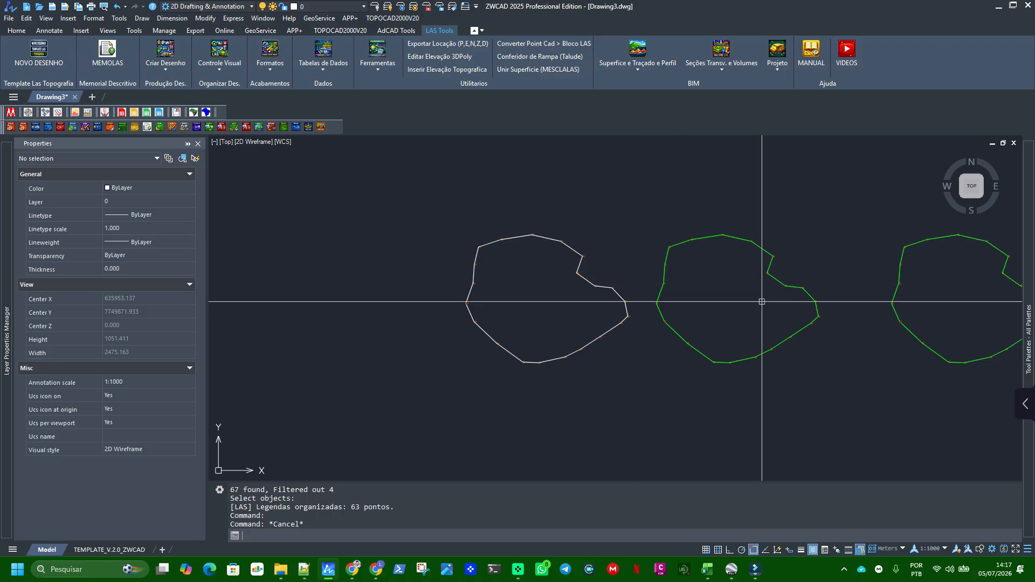
middle_click_drag(760, 300, 639, 280)
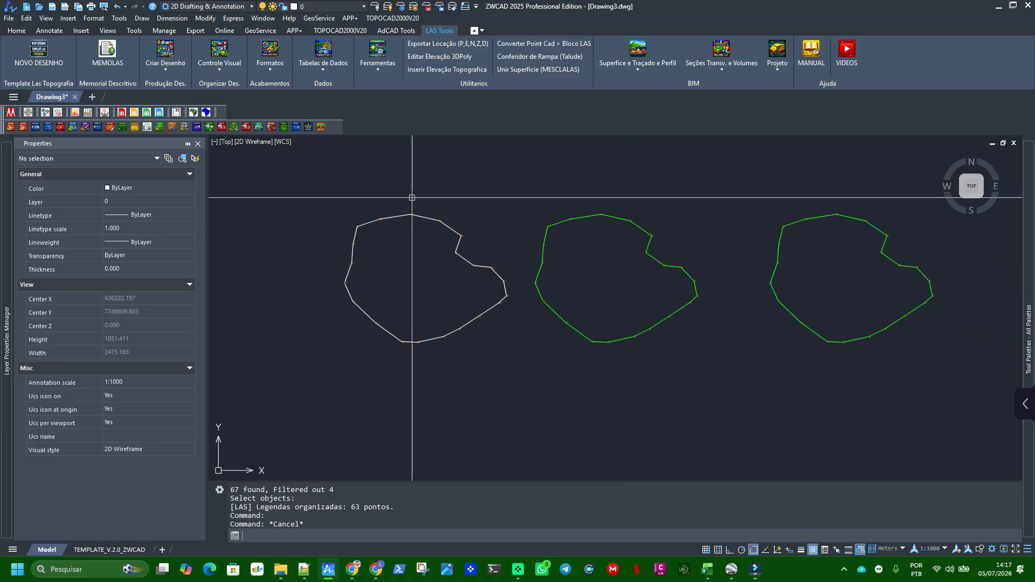
left_click(220, 74)
left_click(218, 218)
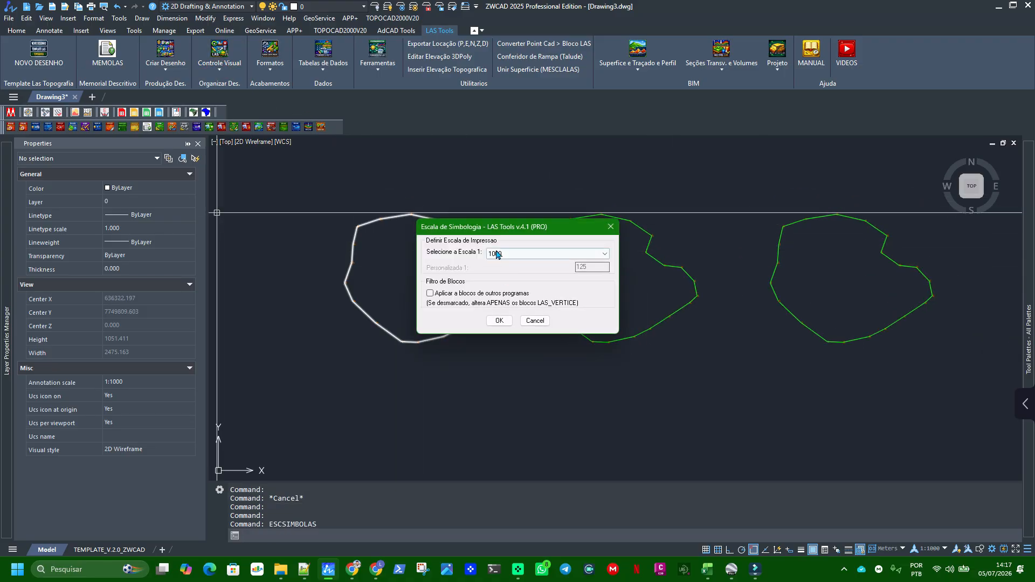
left_click(522, 254)
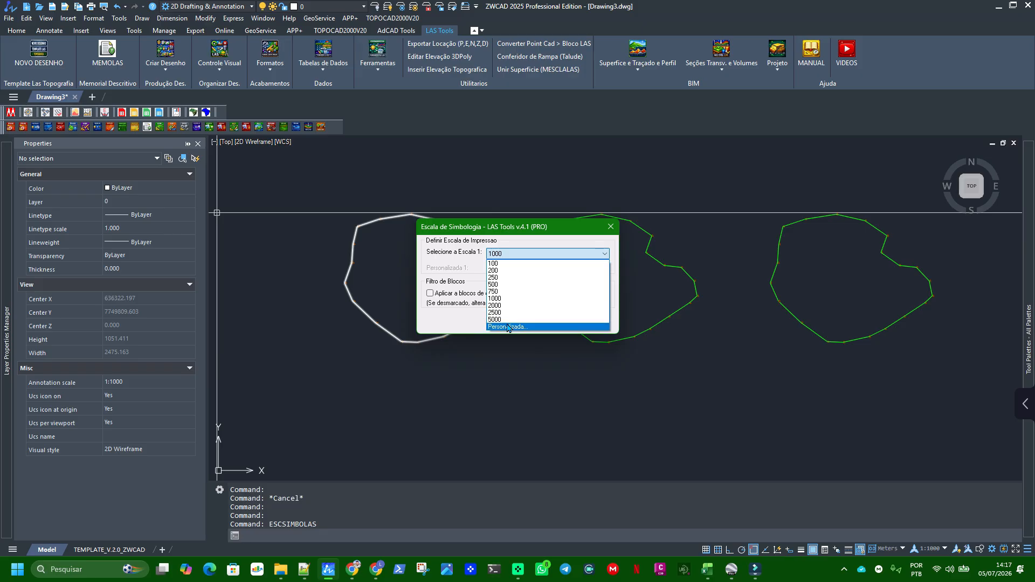
left_click(495, 312)
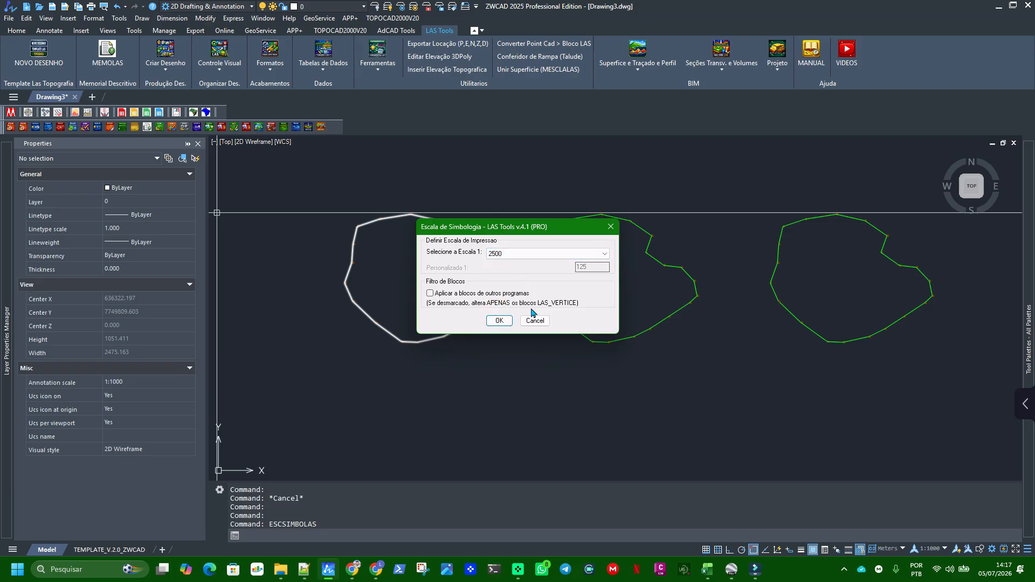
left_click(500, 321)
scroll(532, 232, "down", 4)
left_click(417, 194)
left_click(737, 351)
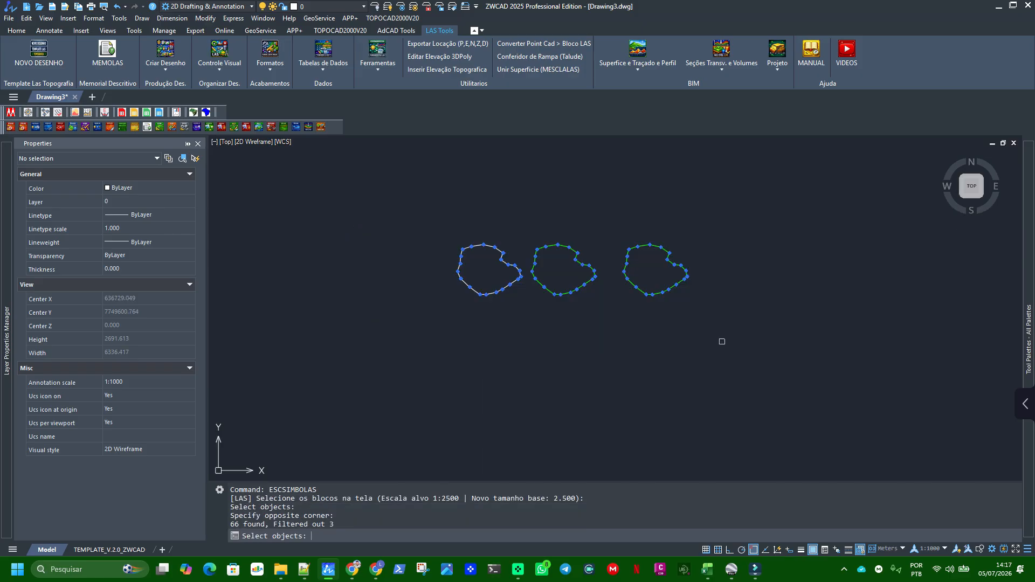
key("Return")
scroll(492, 231, "up", 8)
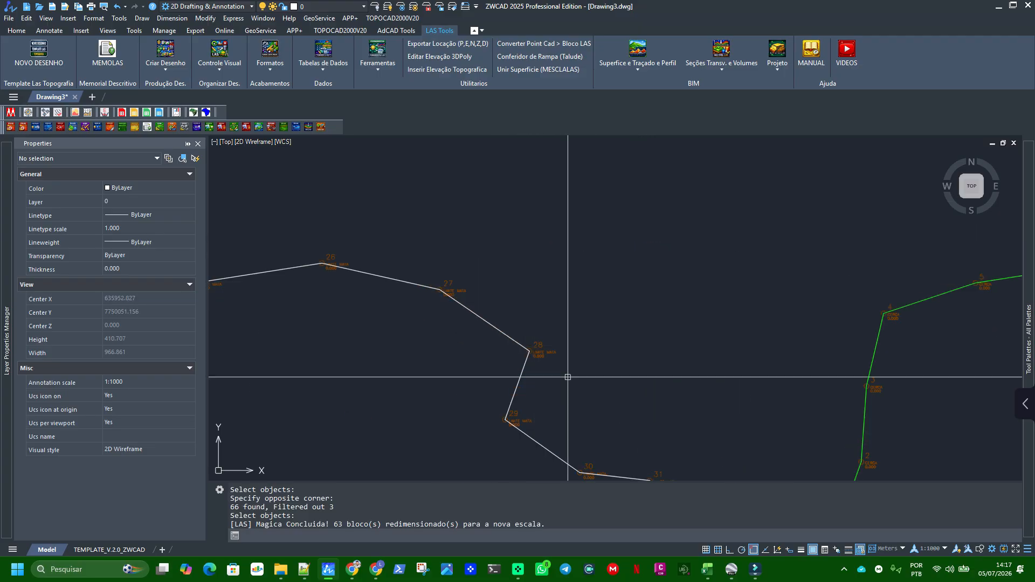
scroll(503, 330, "down", 8)
Rescale every point symbol in the drawing to 1:5000 with ESCSIMBOLAS, using the ALL selection, and inspect the labels around point 50
key("Return")
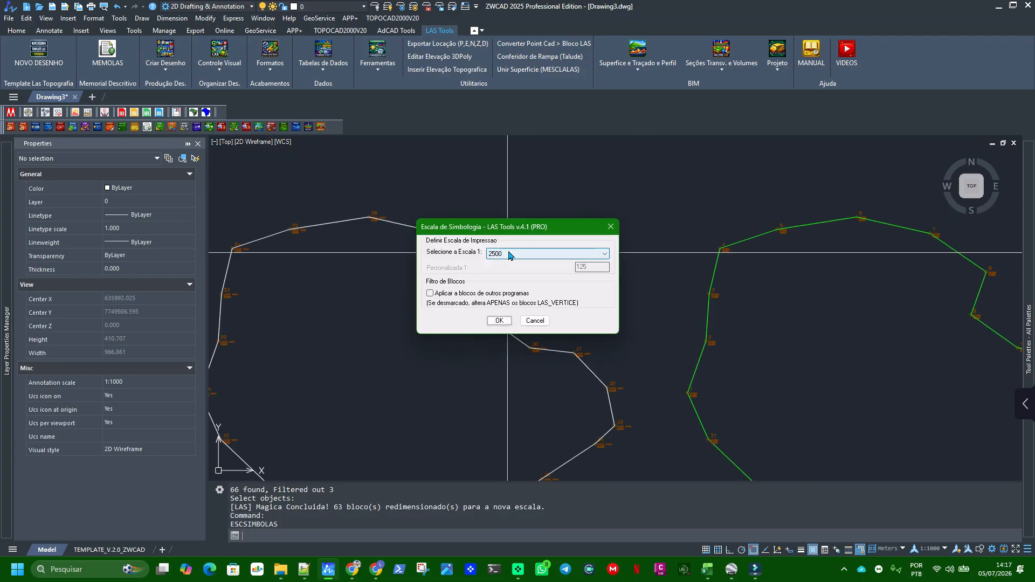
left_click(519, 255)
left_click(498, 320)
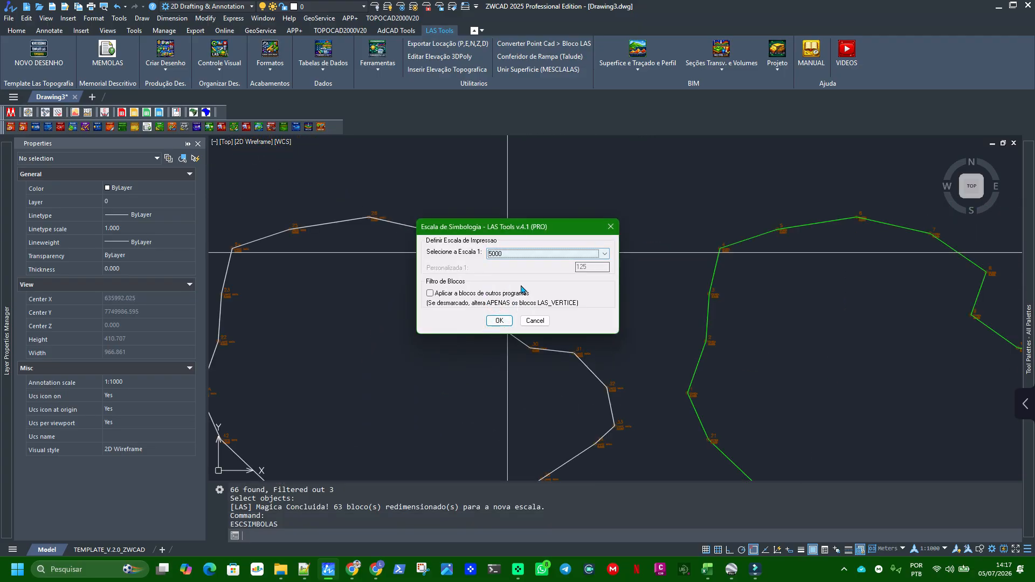
left_click(500, 320)
scroll(495, 259, "down", 6)
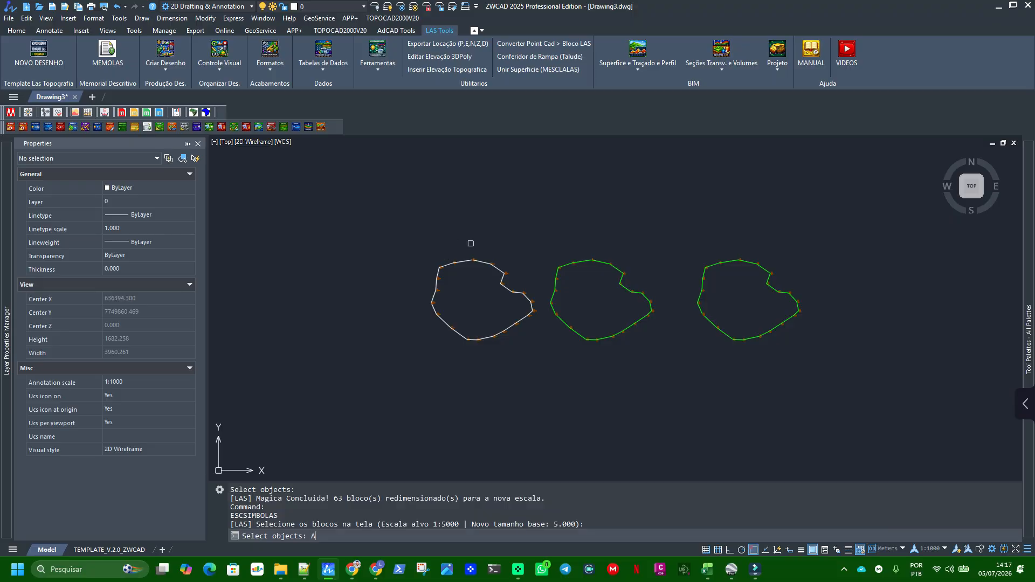
key("Return")
key("Return")
scroll(492, 267, "up", 10)
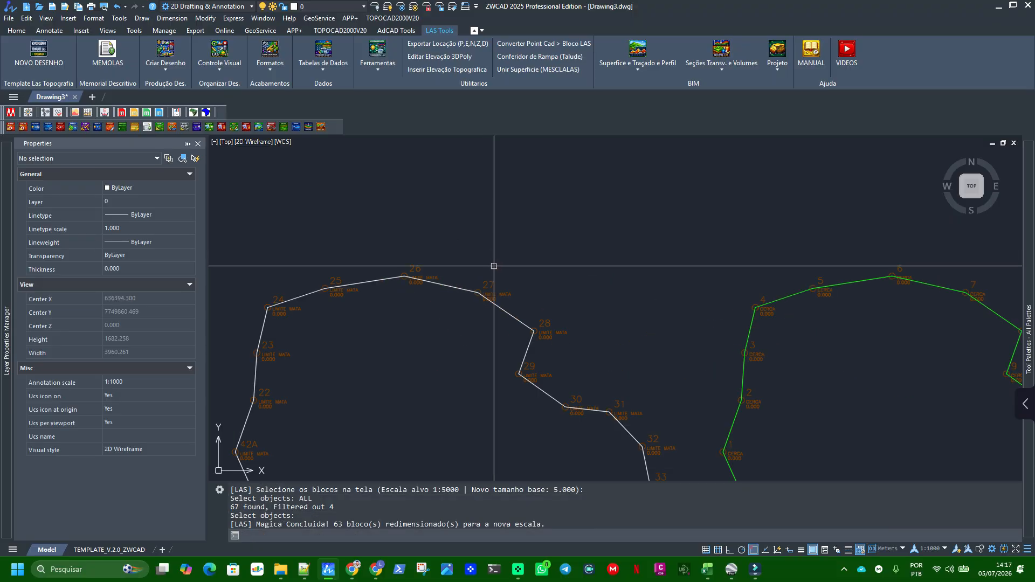
scroll(499, 287, "down", 8)
scroll(642, 323, "down", 3)
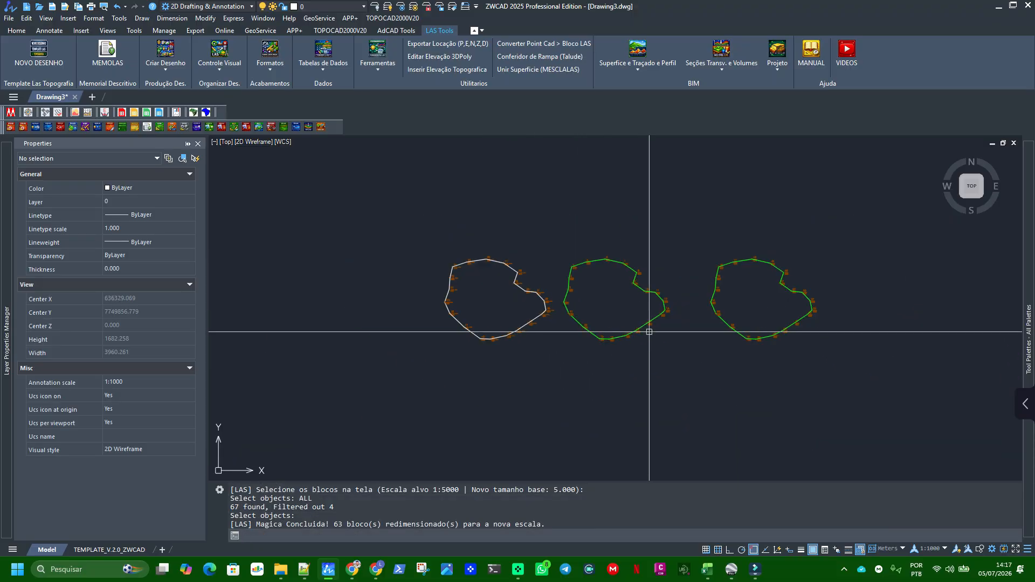
scroll(787, 281, "up", 3)
scroll(792, 279, "up", 5)
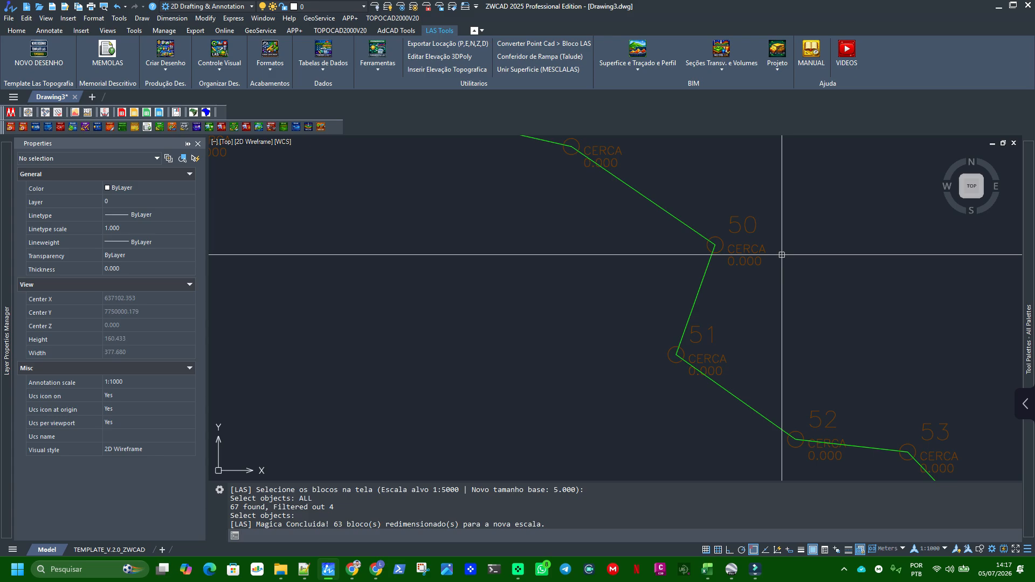
scroll(781, 255, "down", 10)
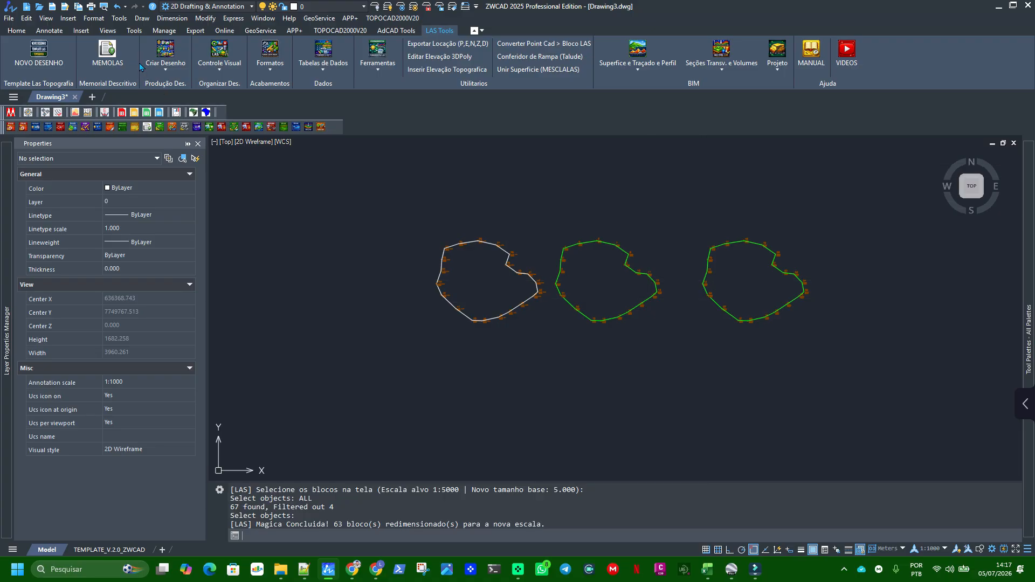
left_click(162, 57)
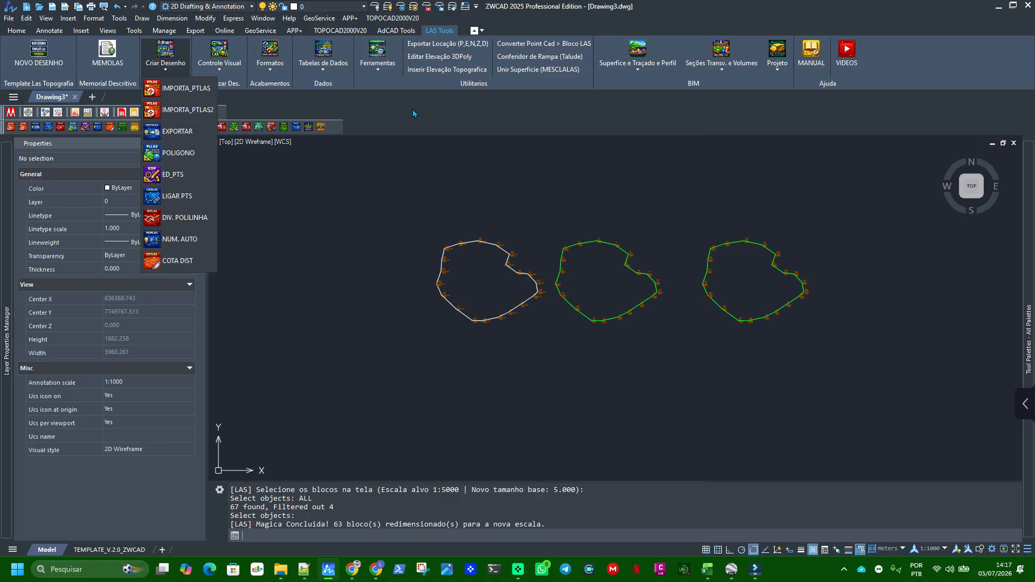
left_click(452, 111)
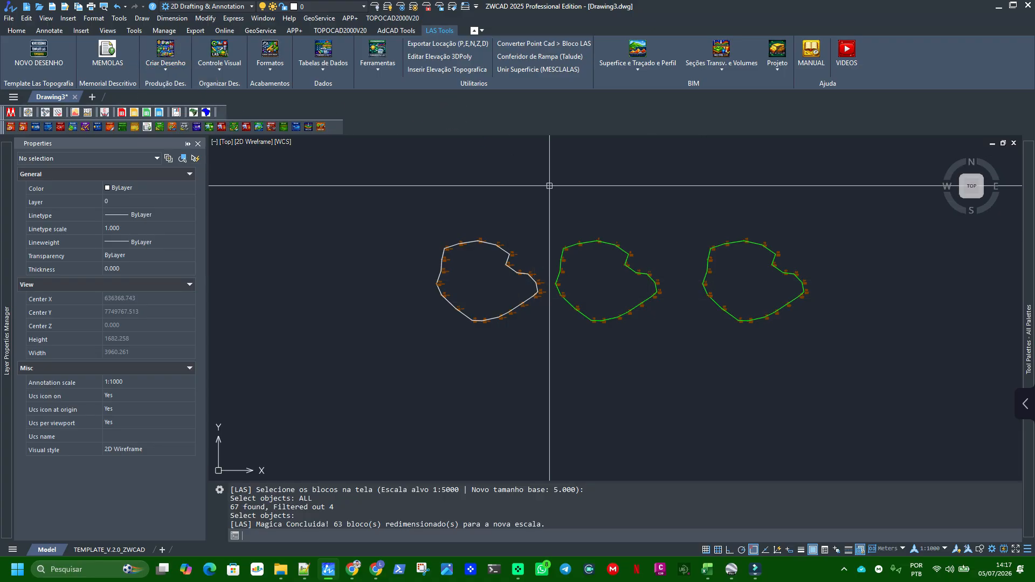